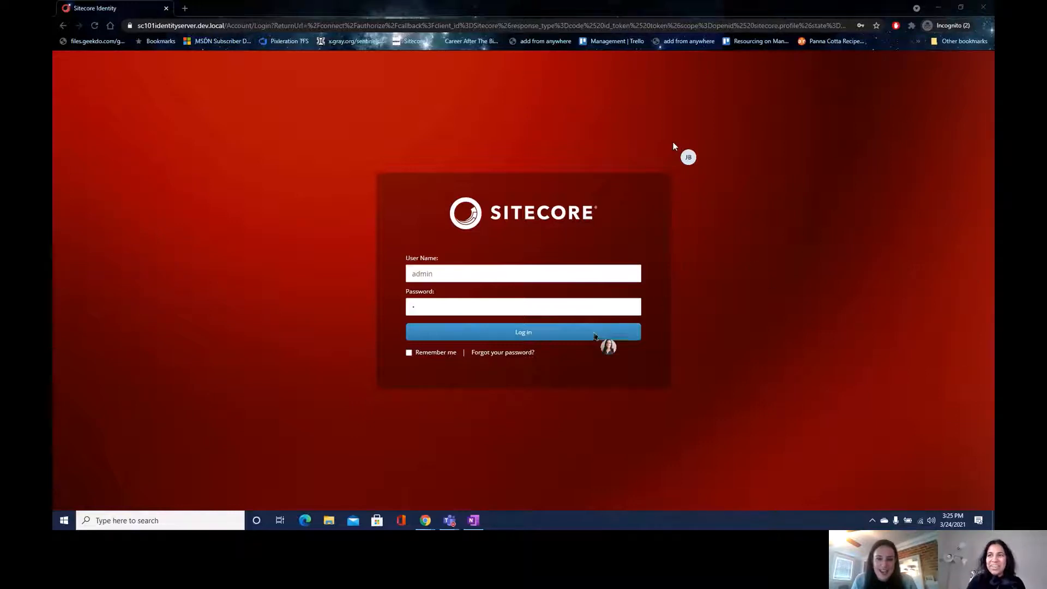
- Submit the administrator credentials on the Sitecore Identity login page
click(594, 335)
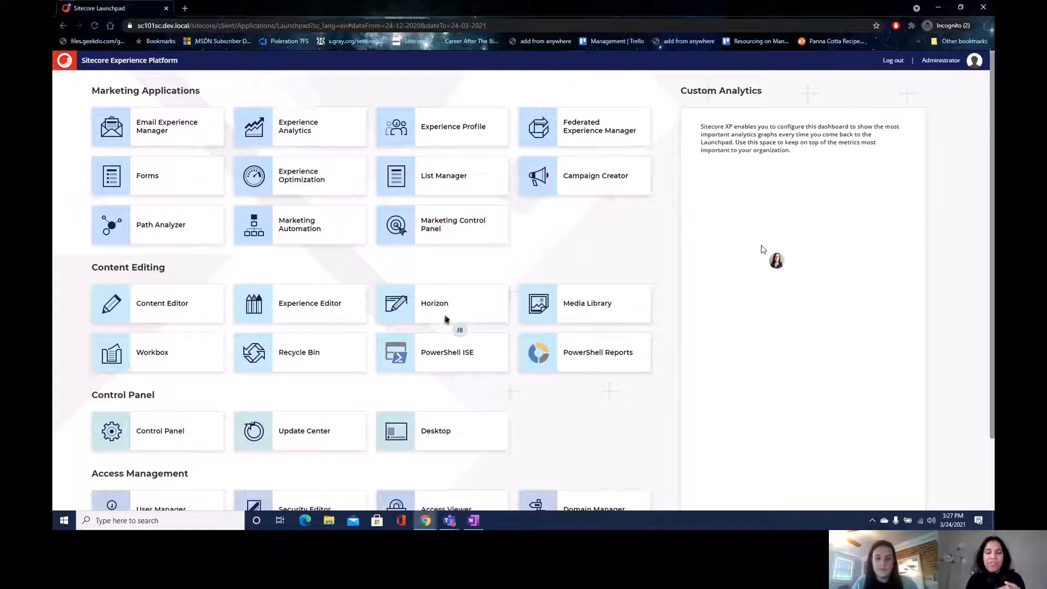
- Launch Horizon from its Launchpad tile to edit the HorizonSXA Home page
click(444, 319)
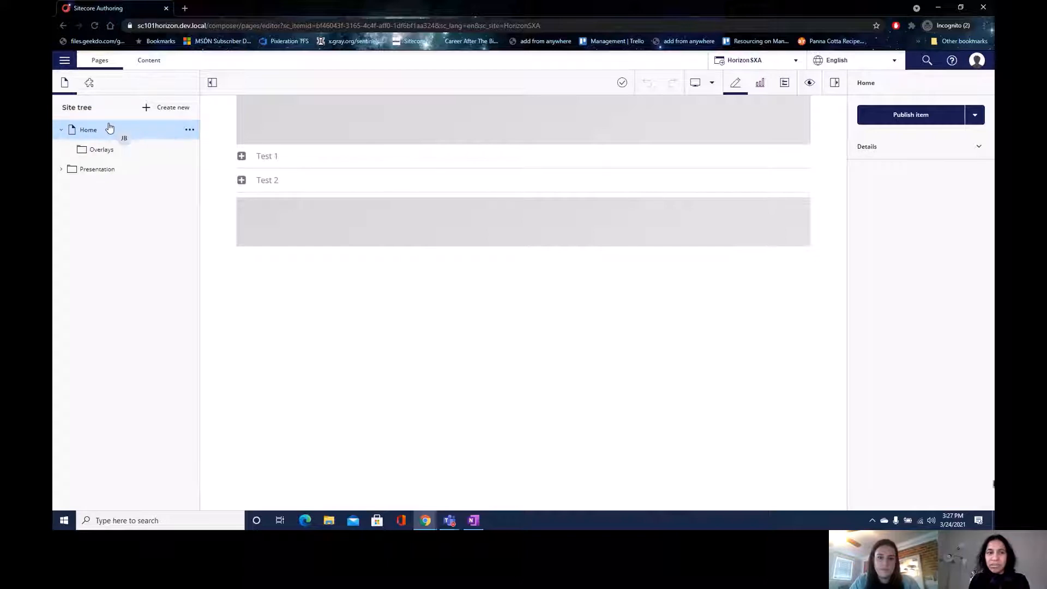
- Create a page from the Page template under Home and name it 'During Demo'
click(62, 170)
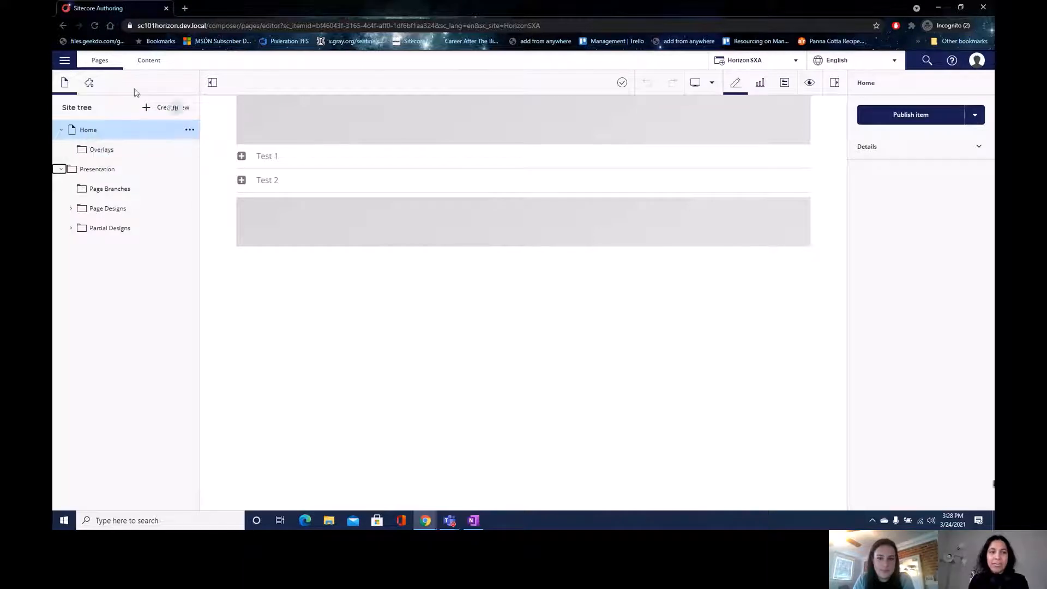
click(171, 107)
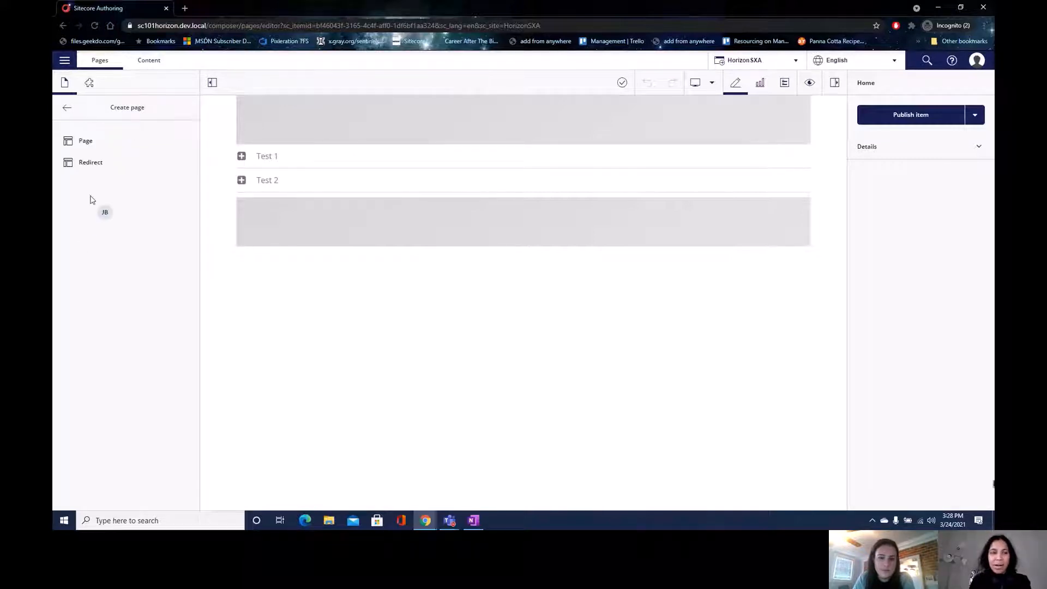
click(88, 143)
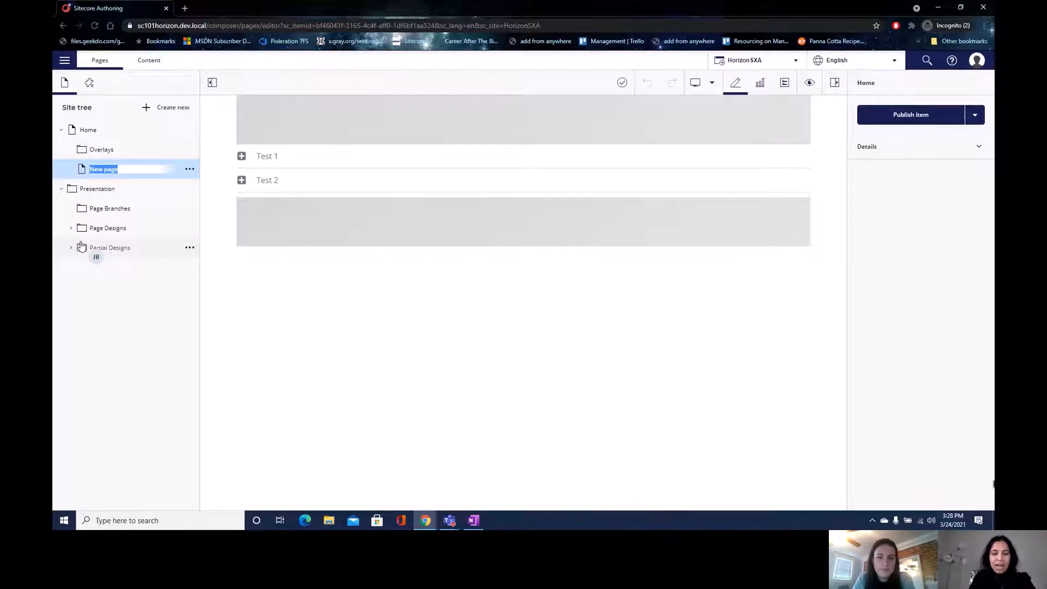
text(During Dem)
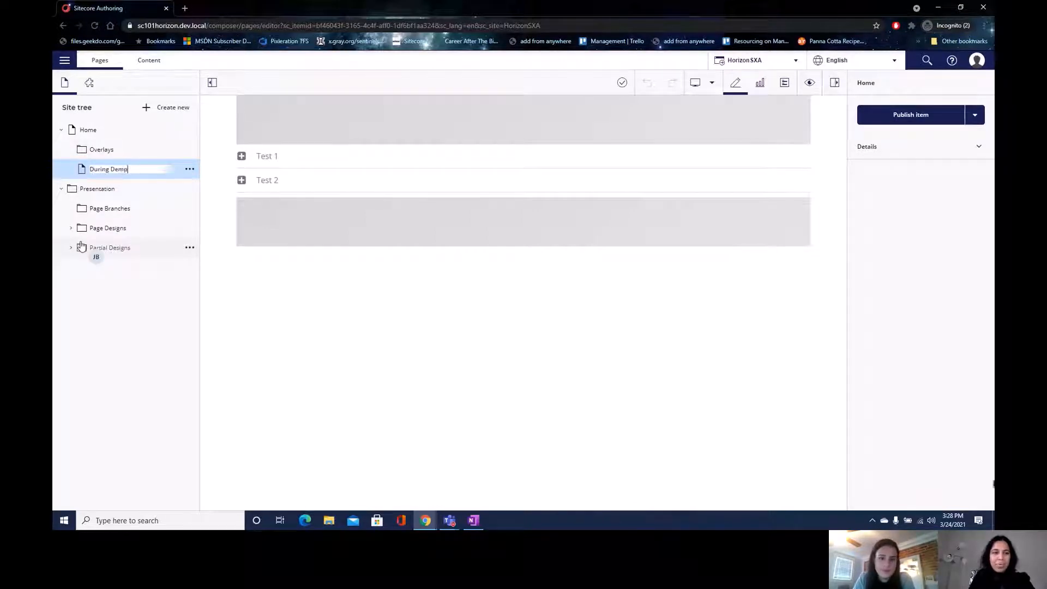
key(Return)
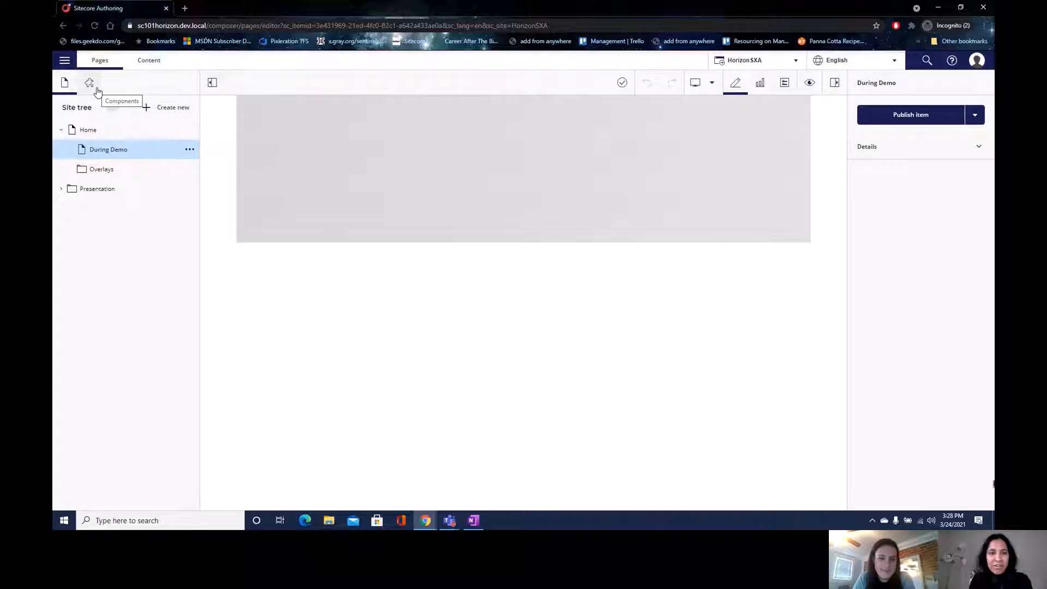
- Drop an Accordion component onto the page and assign Accordion Recommendations > Accordion 1 as its content
click(94, 87)
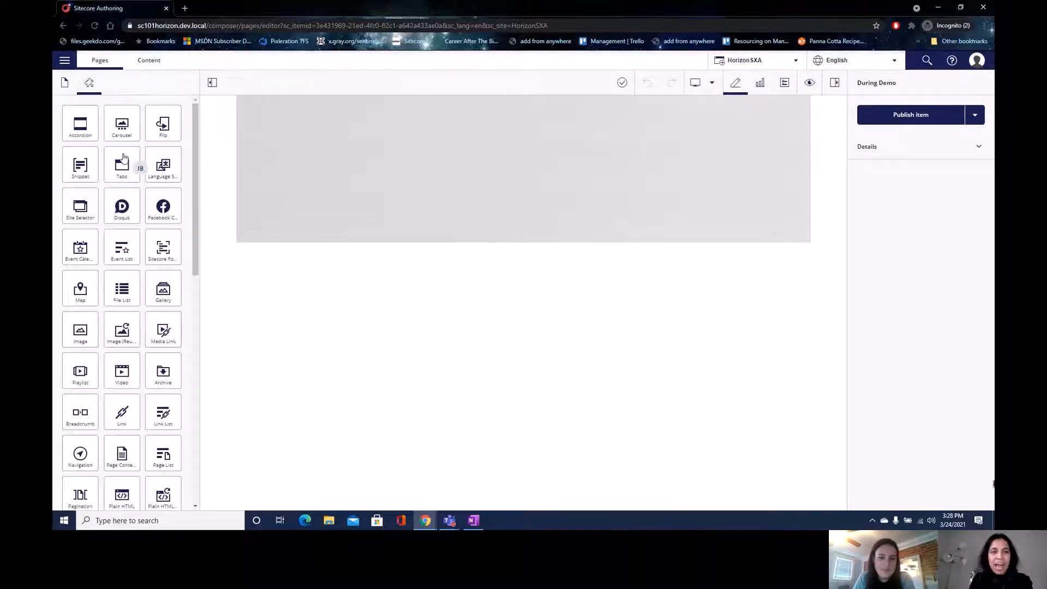
drag(124, 158, 279, 180)
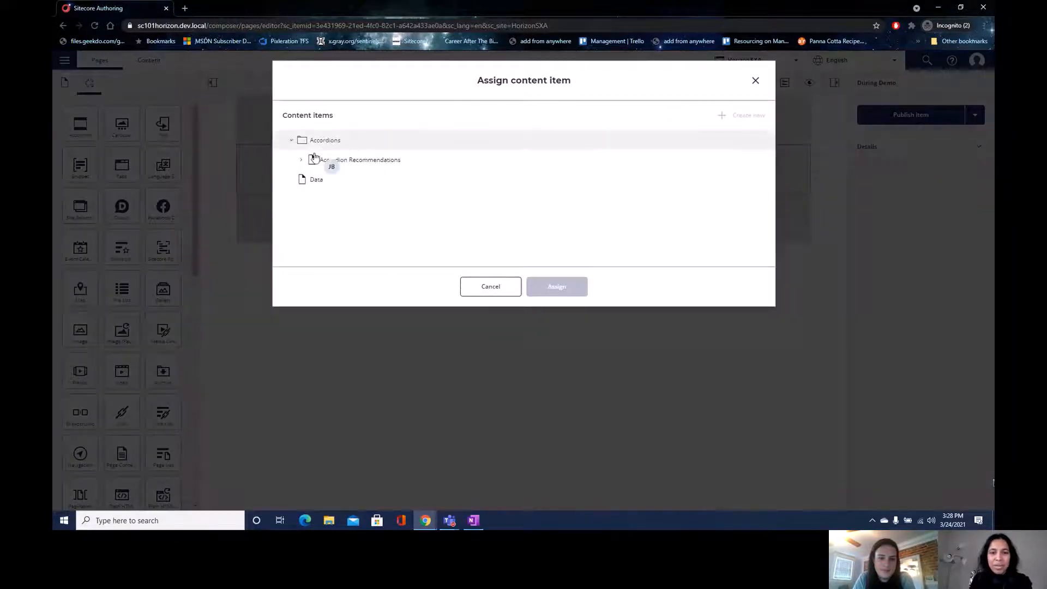
click(309, 162)
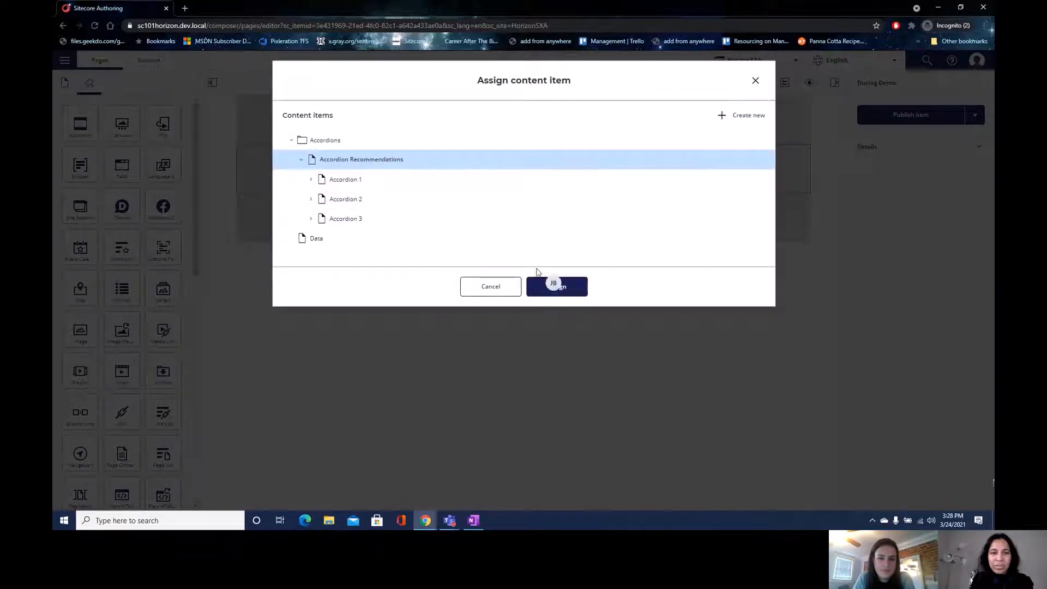
click(346, 179)
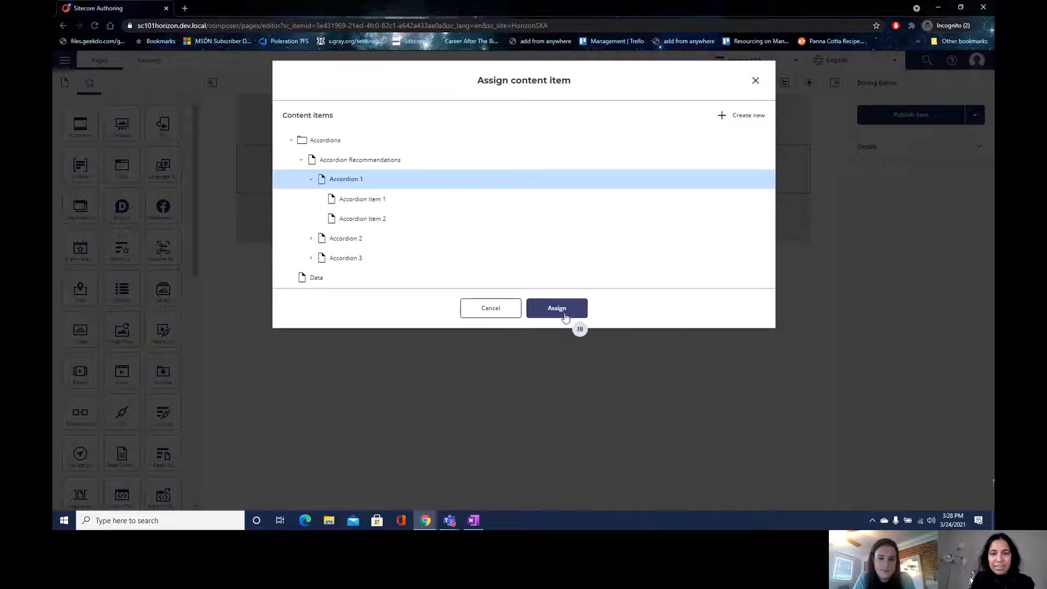
click(556, 308)
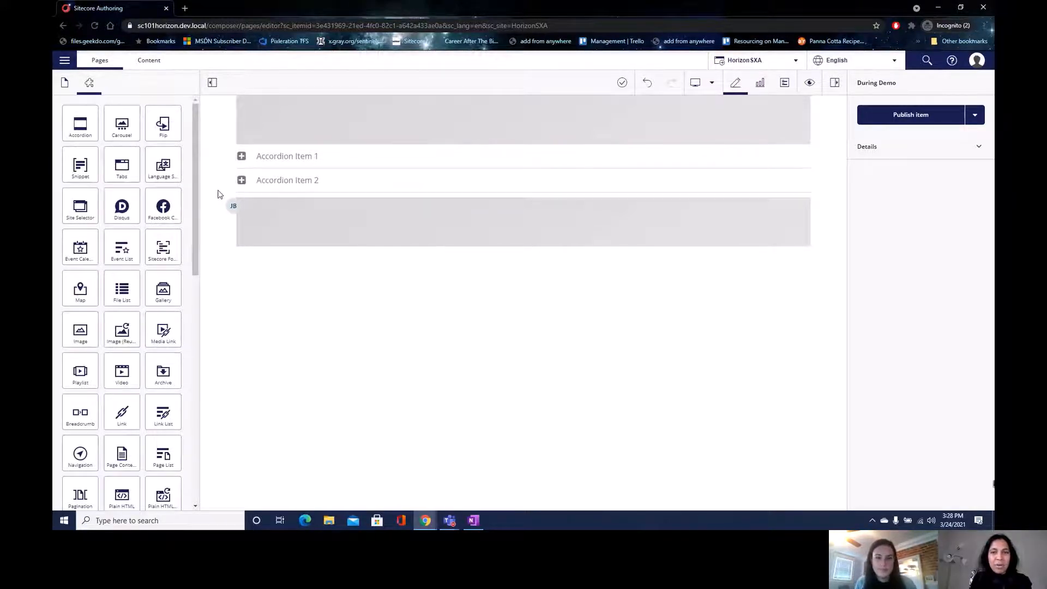
- Check the publishing options, then show the page's item details
click(974, 116)
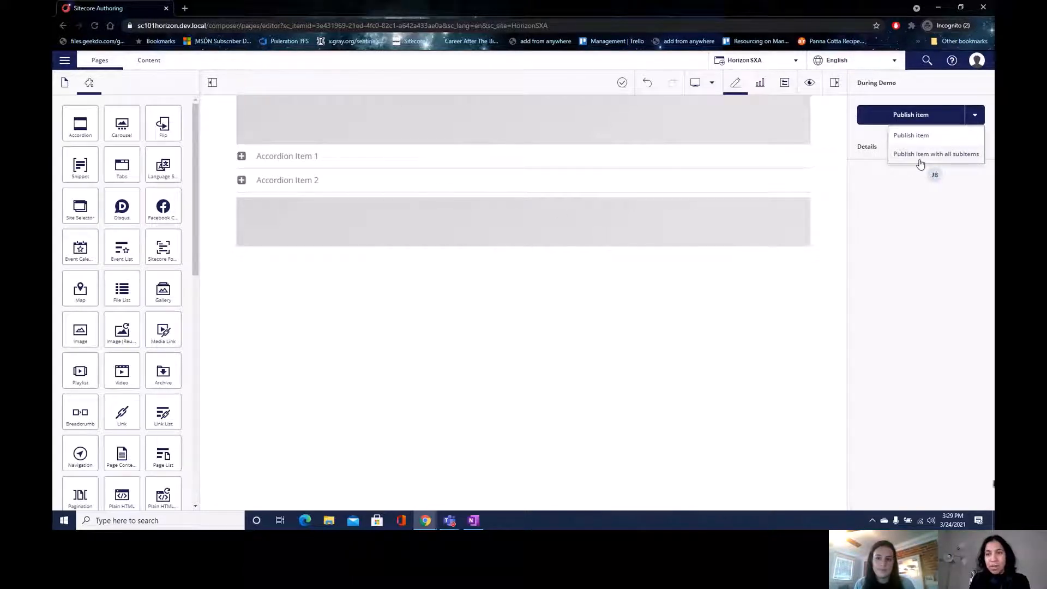
click(871, 209)
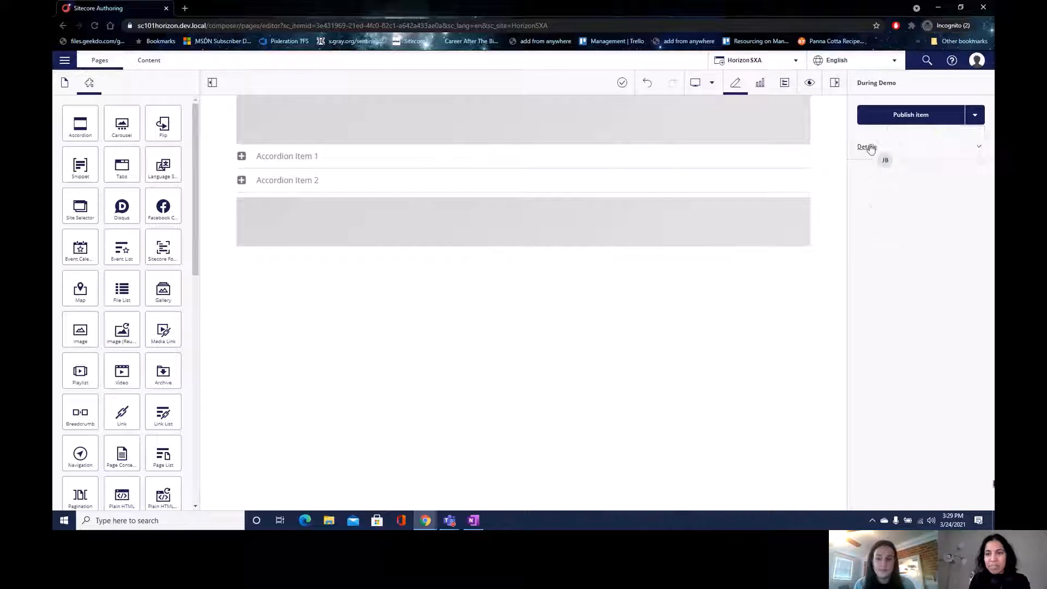
click(870, 149)
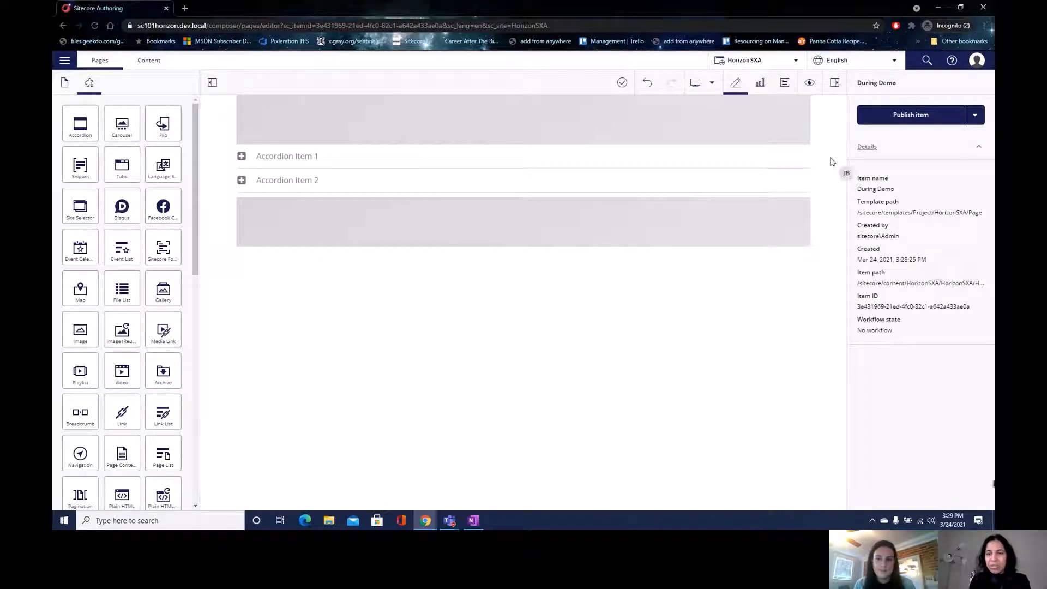
- Retitle Accordion Item 1 to 'Information about Sitecore 10.1' and select the accordion
click(671, 156)
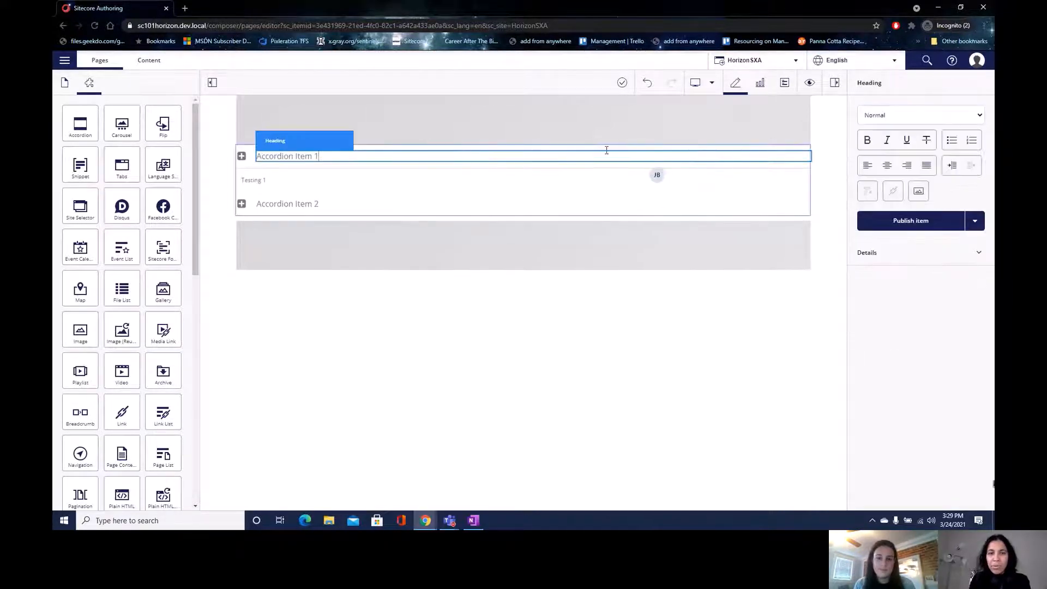
click(400, 145)
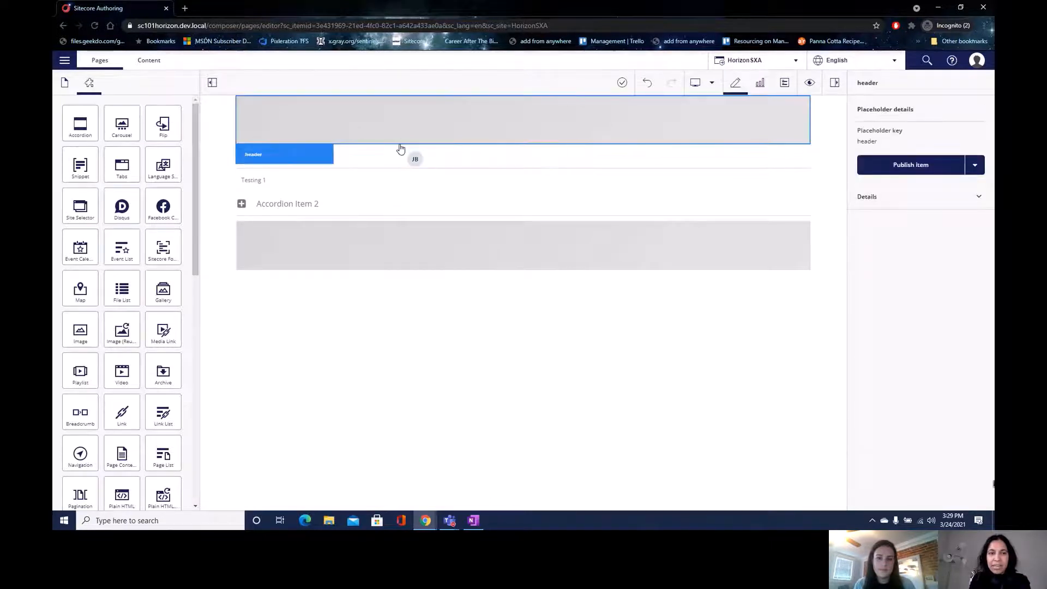
click(400, 153)
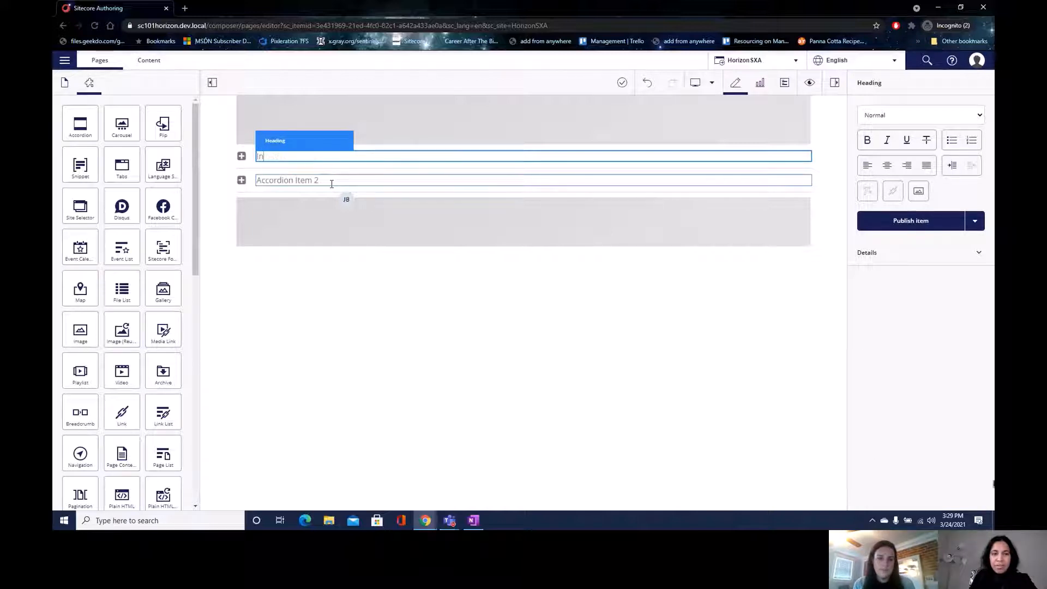
text(n about)
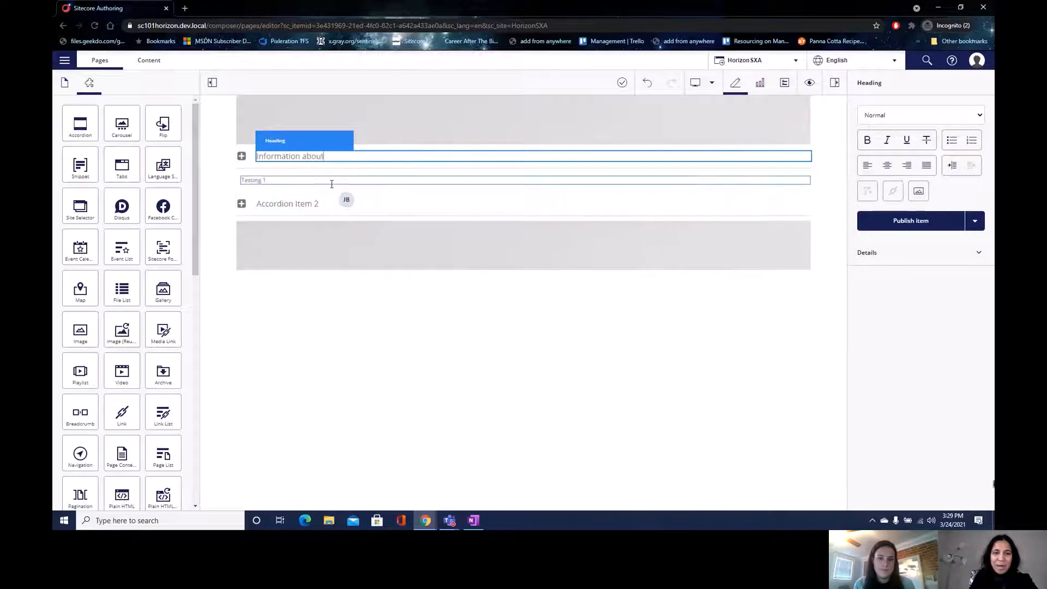
text( Sitecore 10.1)
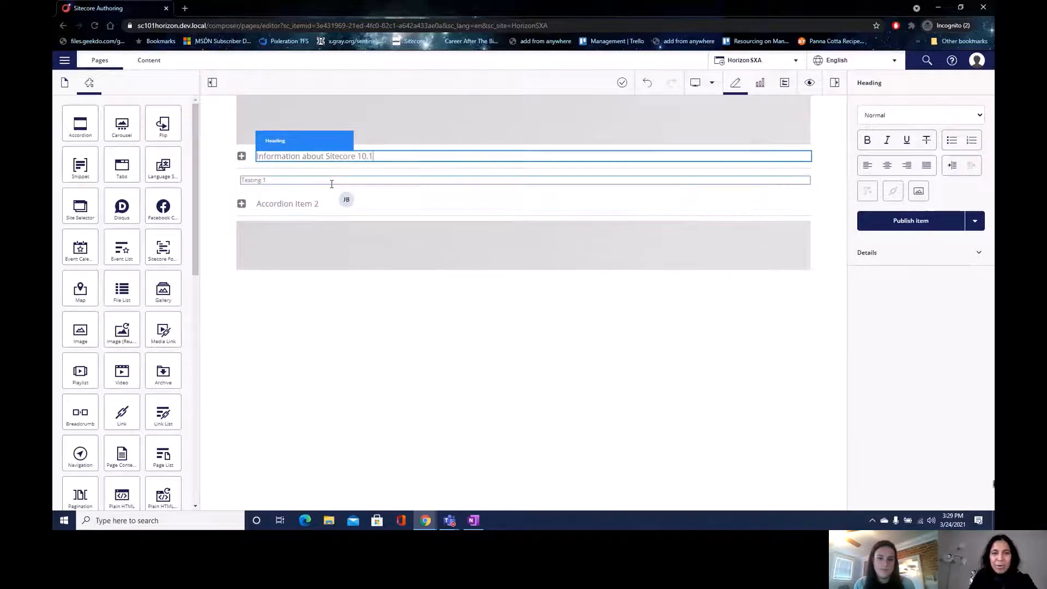
click(739, 298)
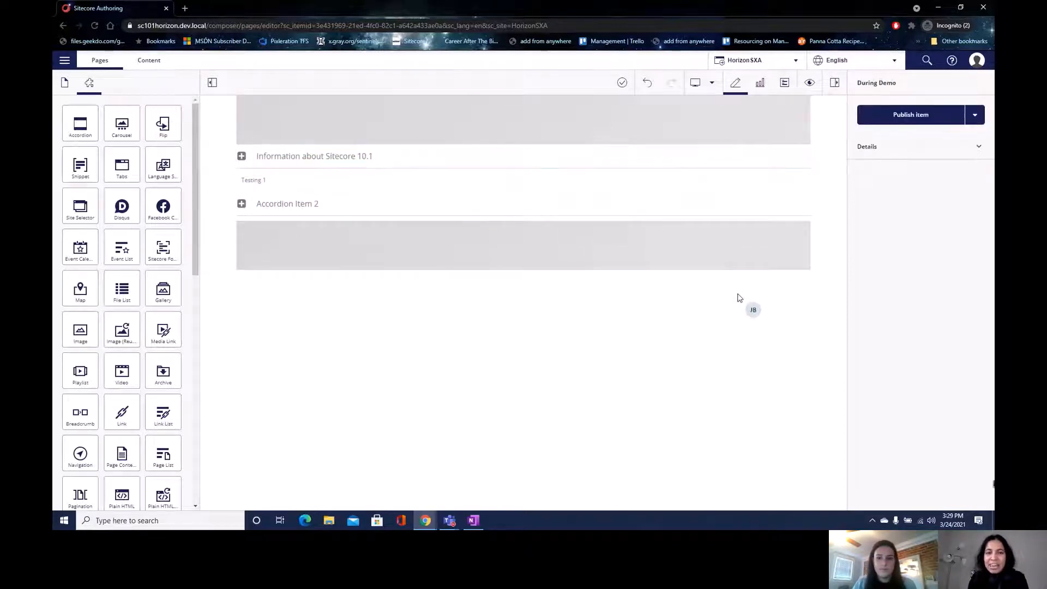
click(396, 172)
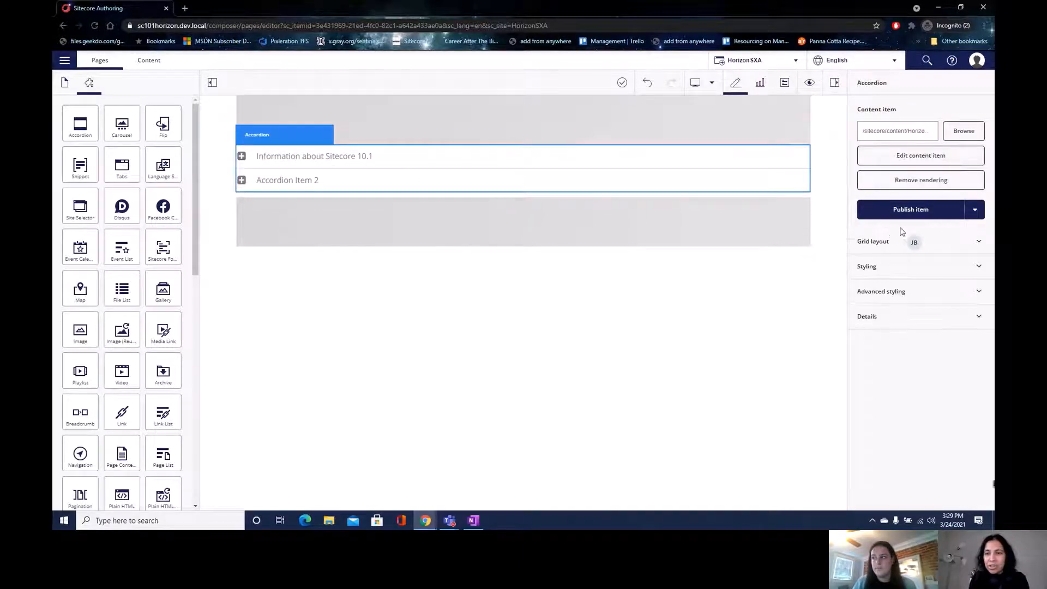
- Widen the accordion to ten columns in its grid layout settings
click(897, 253)
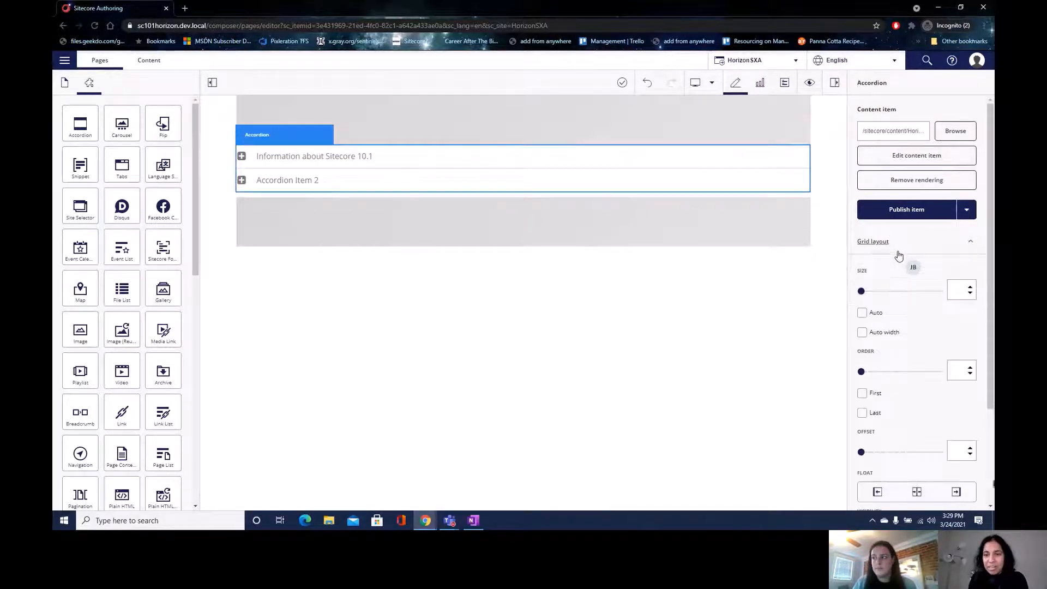
click(971, 287)
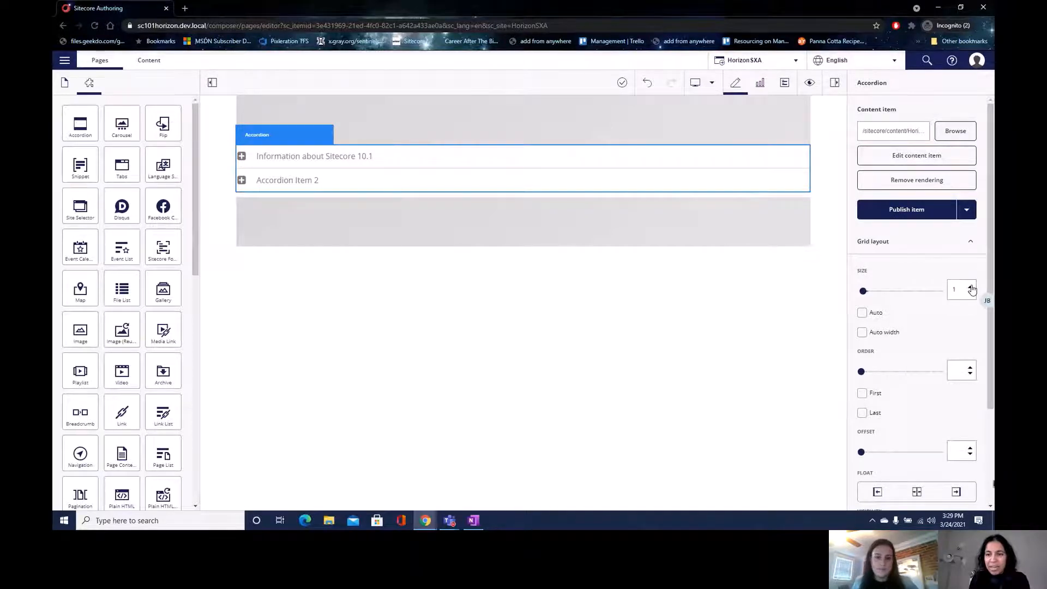
click(970, 287)
click(971, 287)
click(971, 287)
click(970, 287)
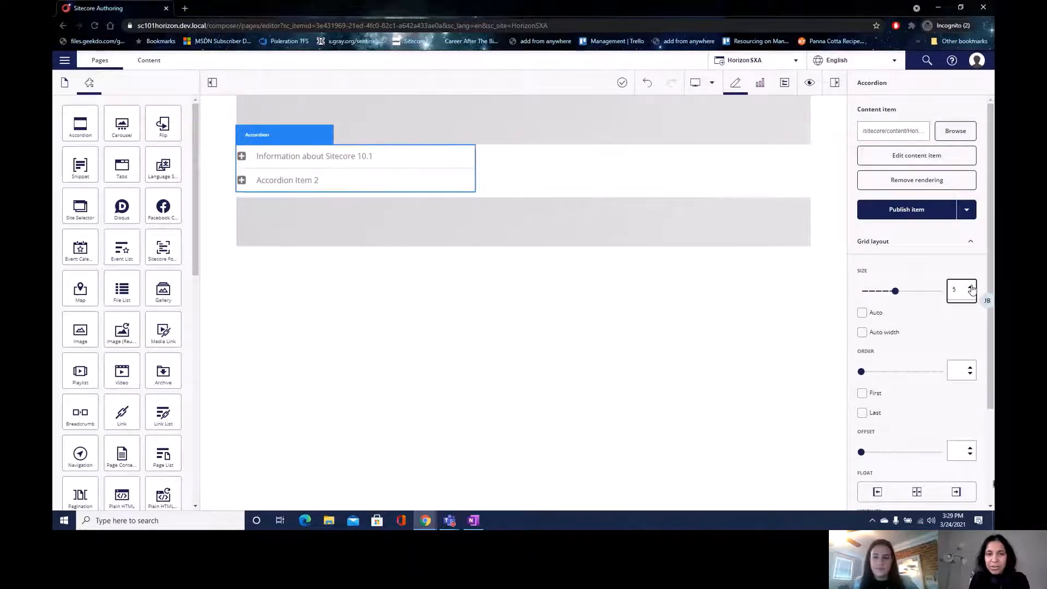
click(970, 286)
click(971, 287)
click(970, 287)
click(970, 286)
click(970, 286)
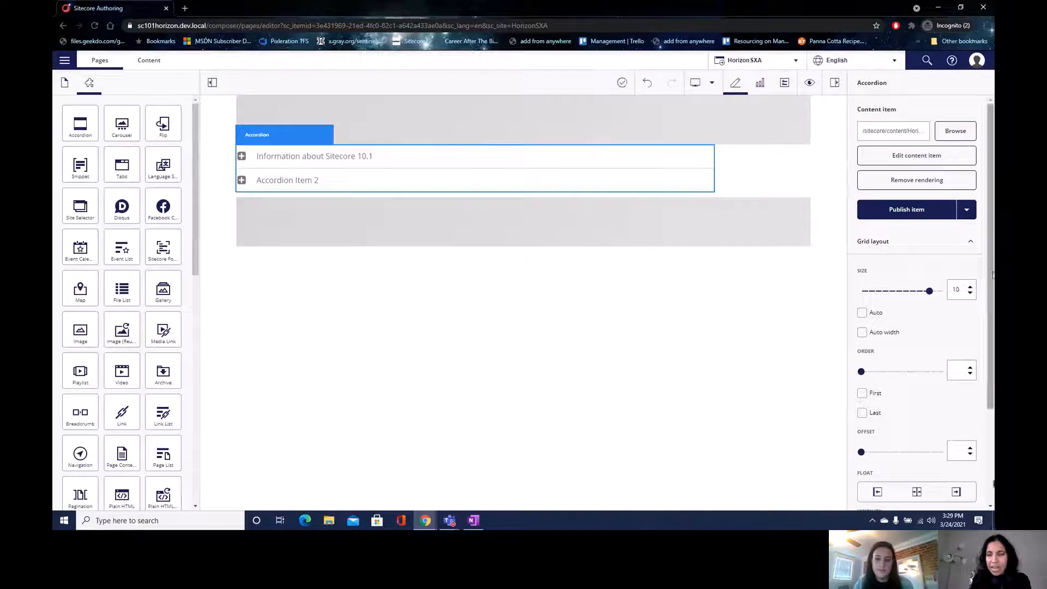
- In Advanced styling, try the Quad easing function and toggle the first item to test it
scroll(937, 338, down, 2)
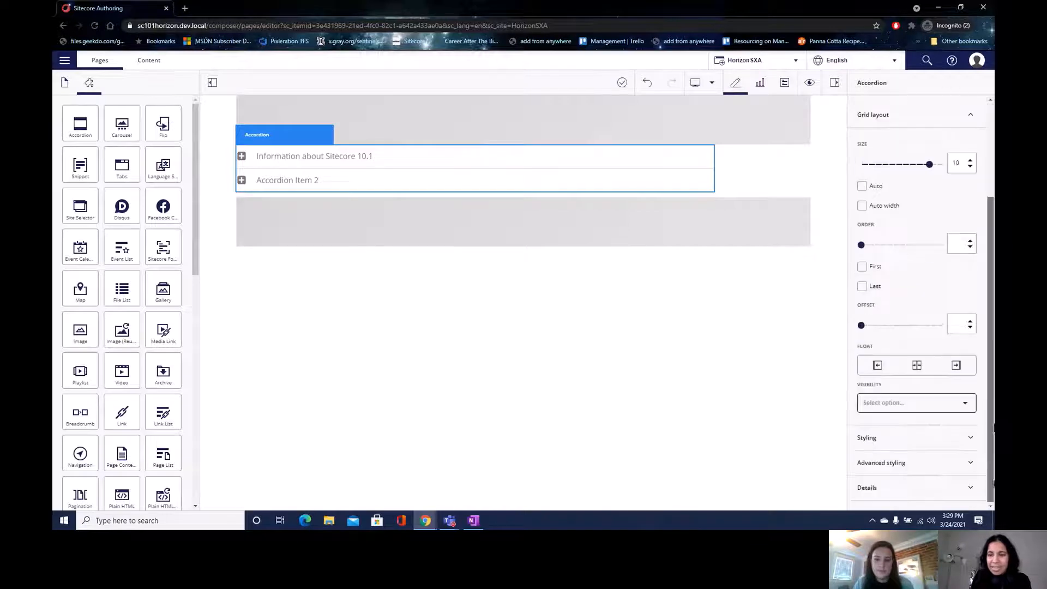
click(917, 439)
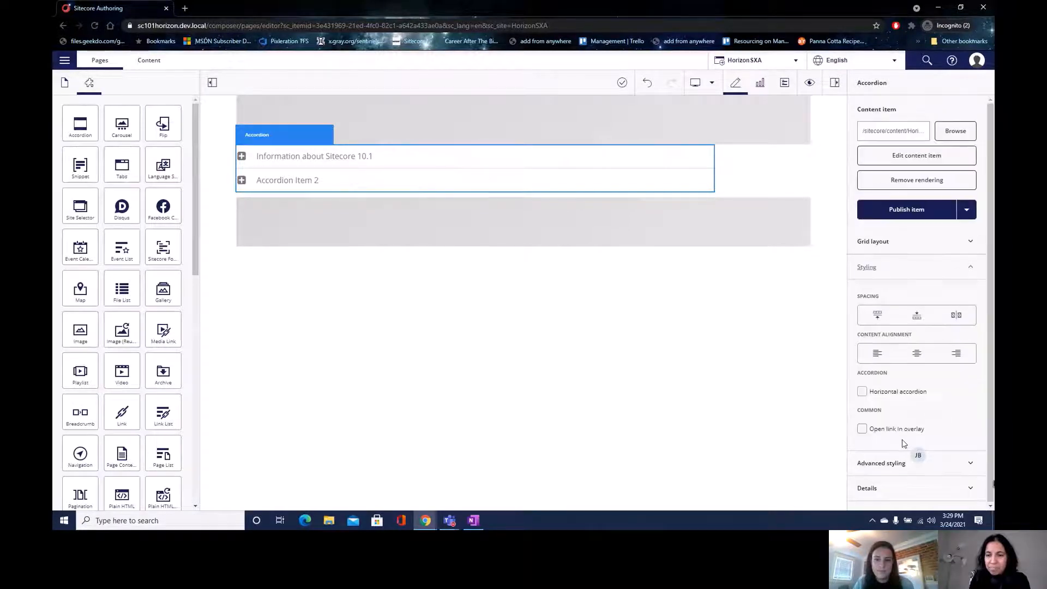
click(919, 467)
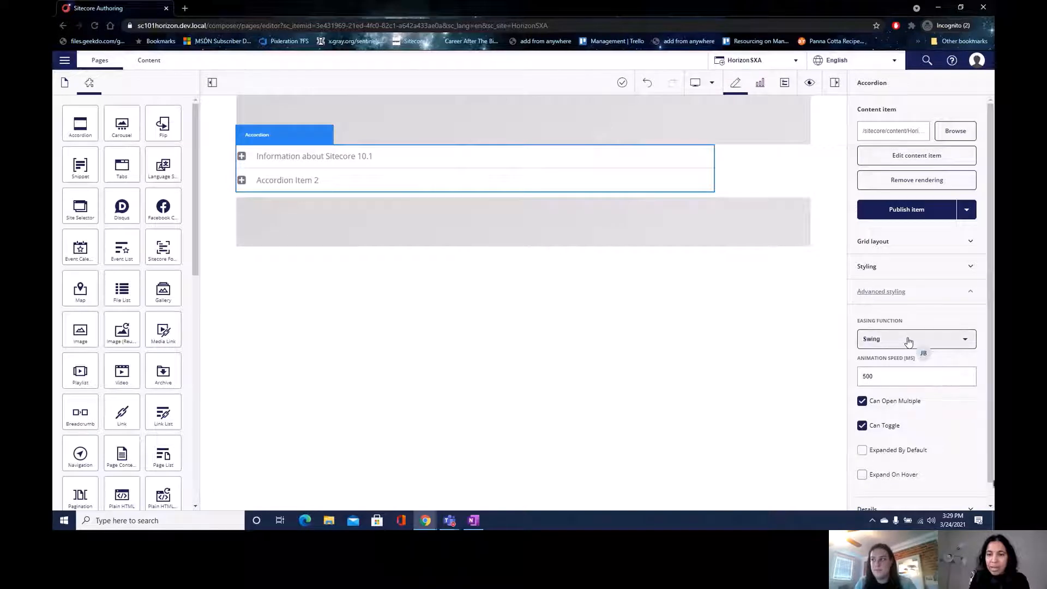
click(243, 157)
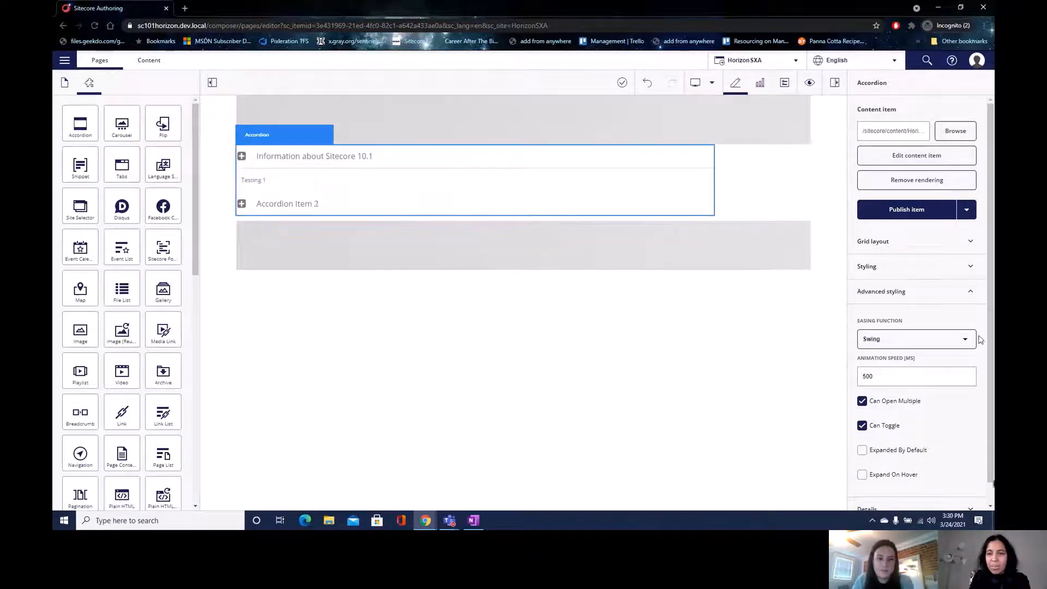
click(945, 340)
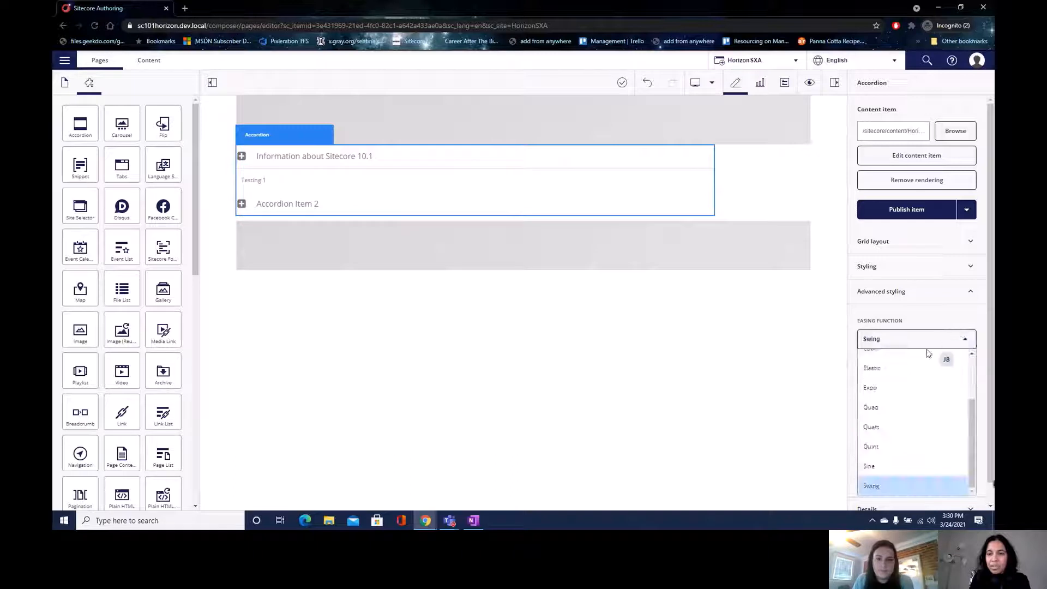
click(897, 407)
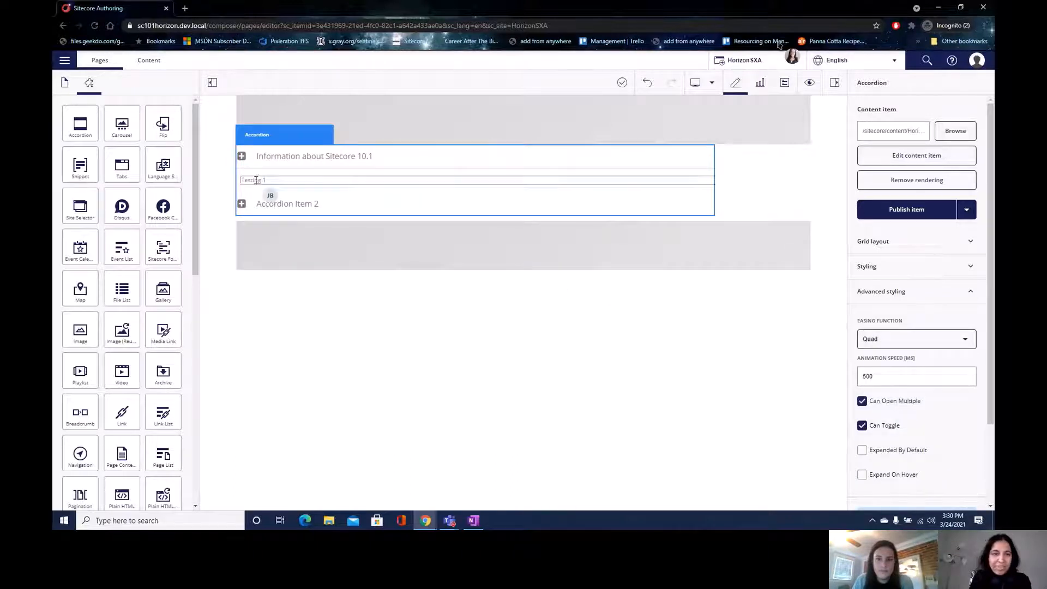
click(242, 158)
click(243, 158)
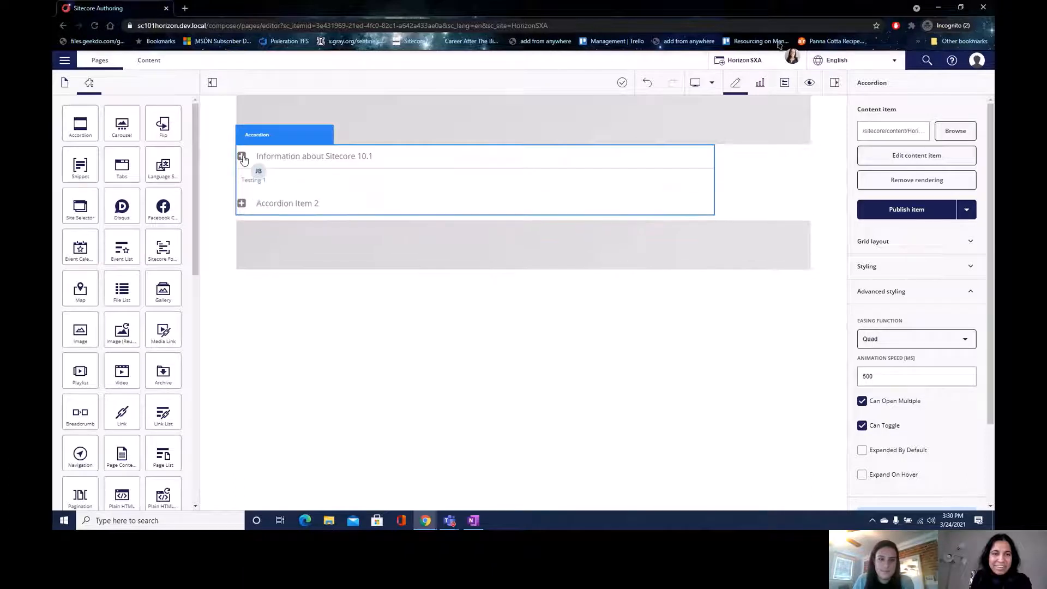
click(242, 157)
- Switch the easing function to Bounce and reload the page
click(913, 341)
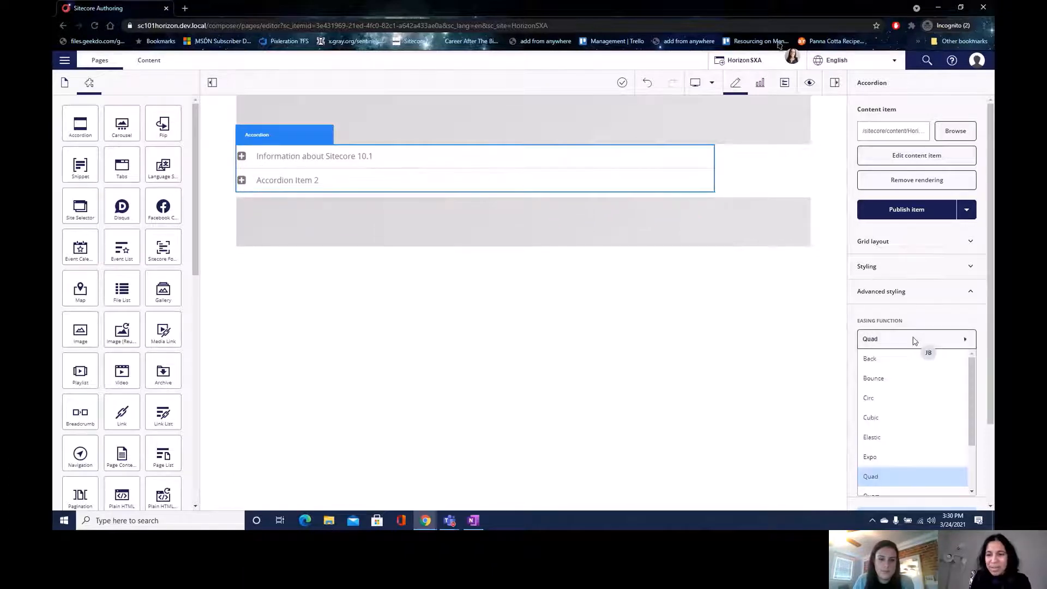
click(965, 381)
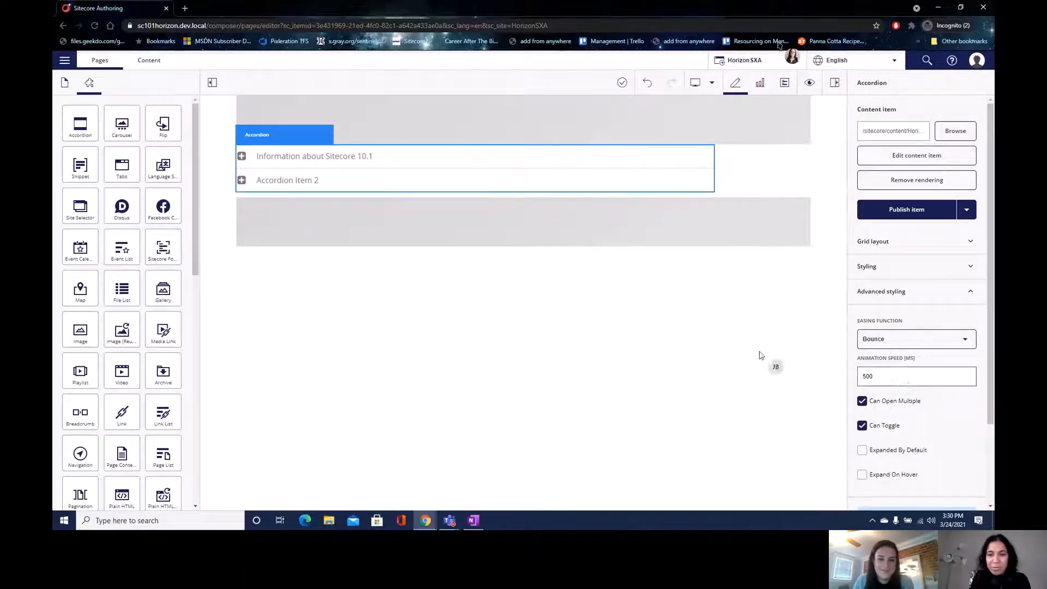
scroll(992, 402, down, 2)
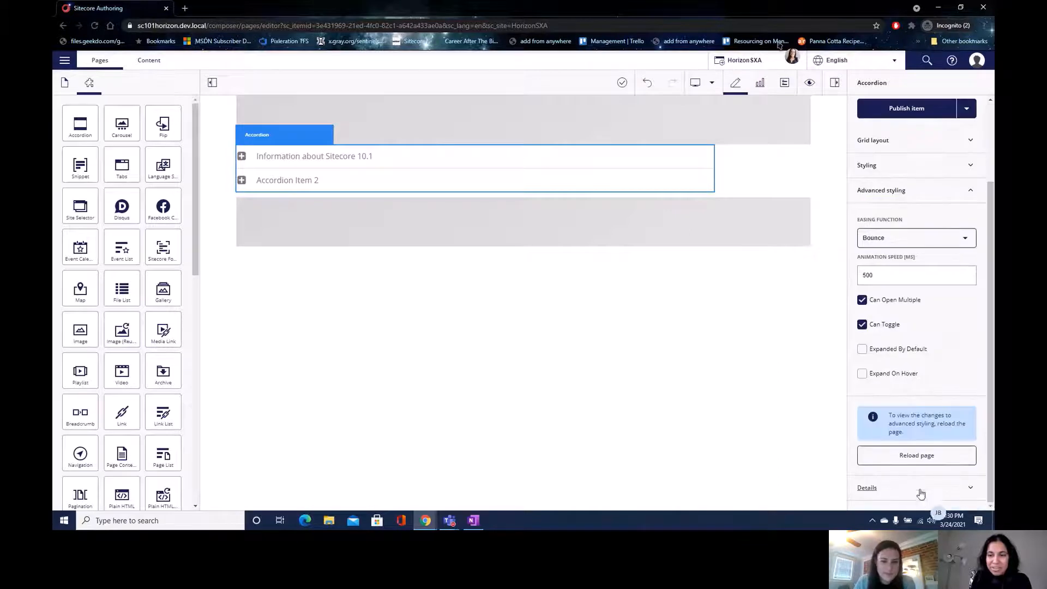
click(920, 457)
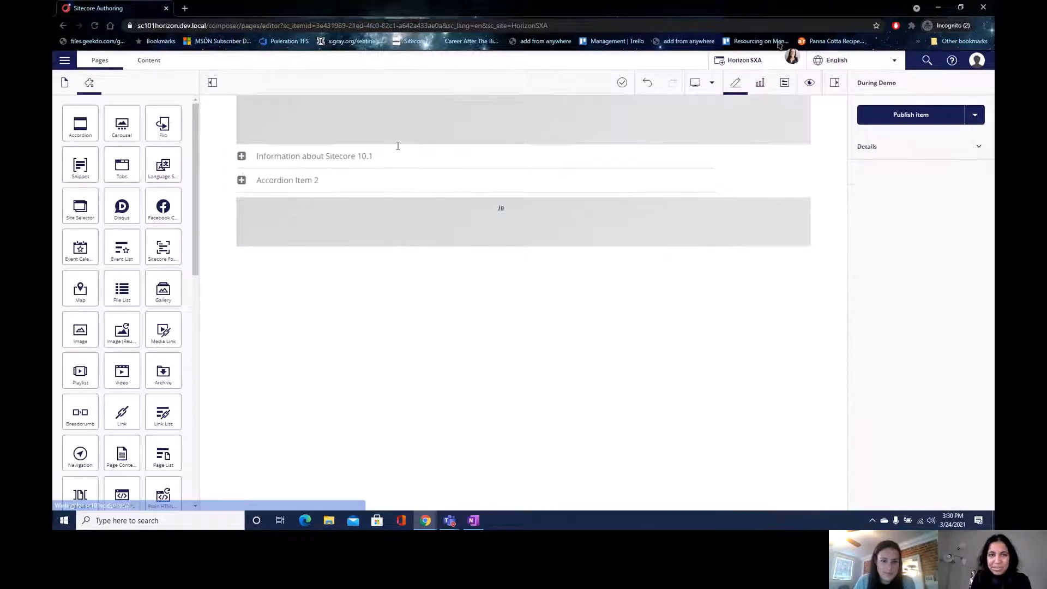
- Toggle the first accordion item open and closed, leaving it expanded to 'Testing 1'
click(246, 158)
click(246, 158)
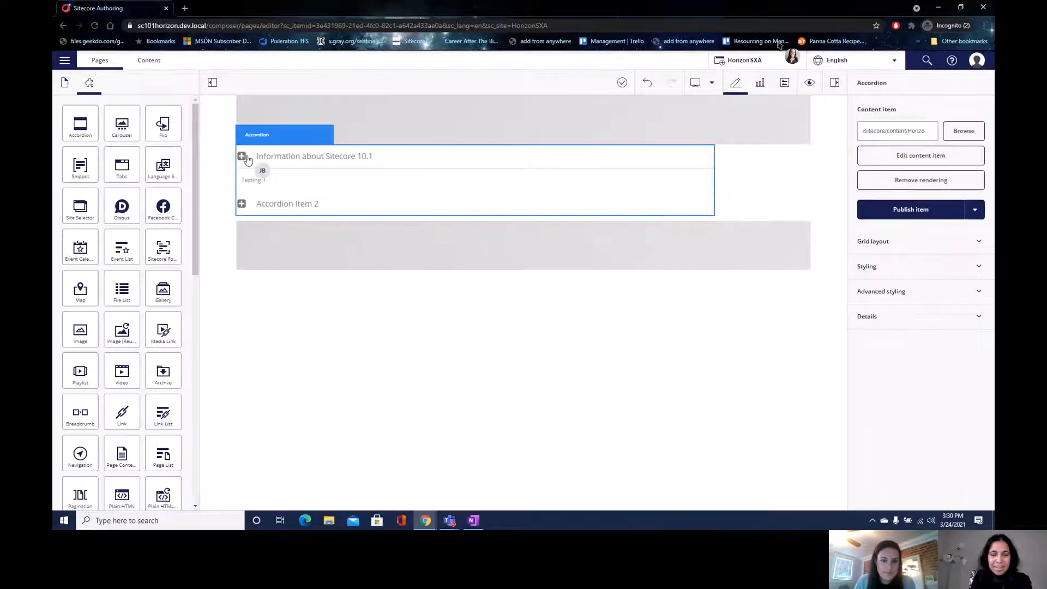
click(242, 158)
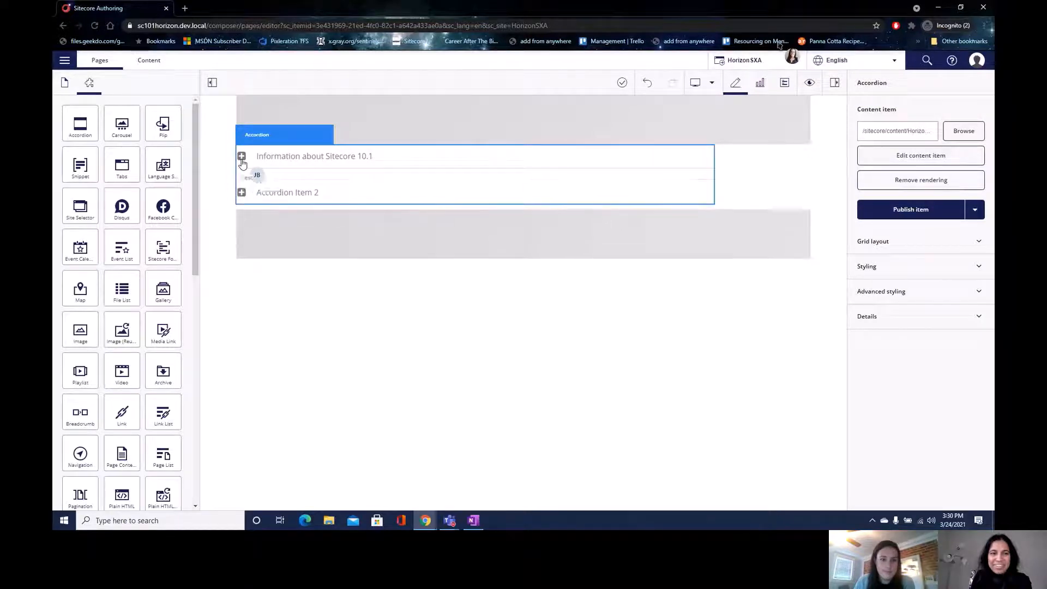
click(242, 157)
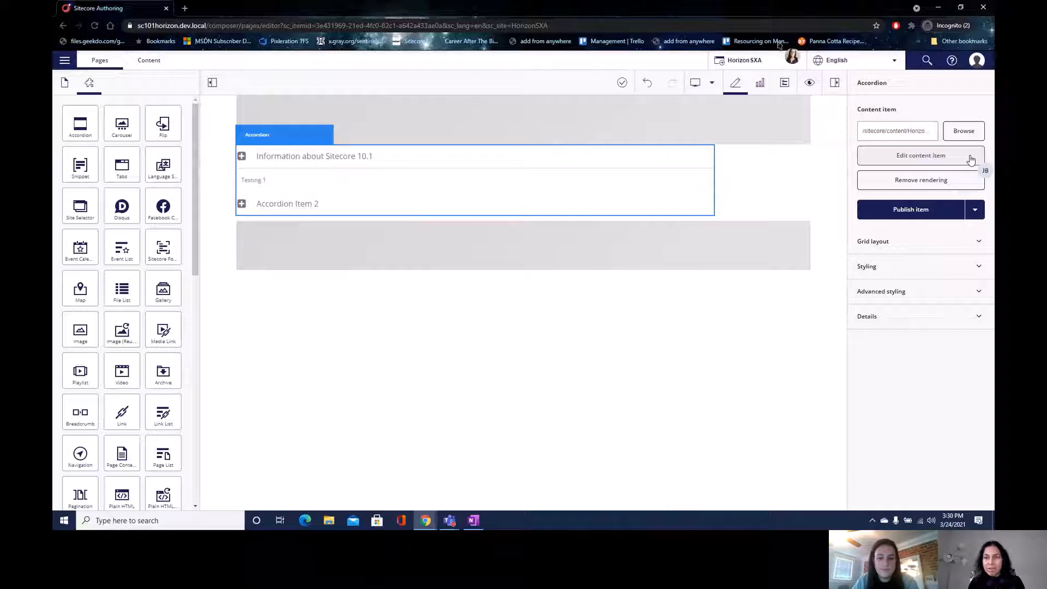
- Preview the page at Phone, Tablet, then Desktop size, and open Page insights
click(702, 84)
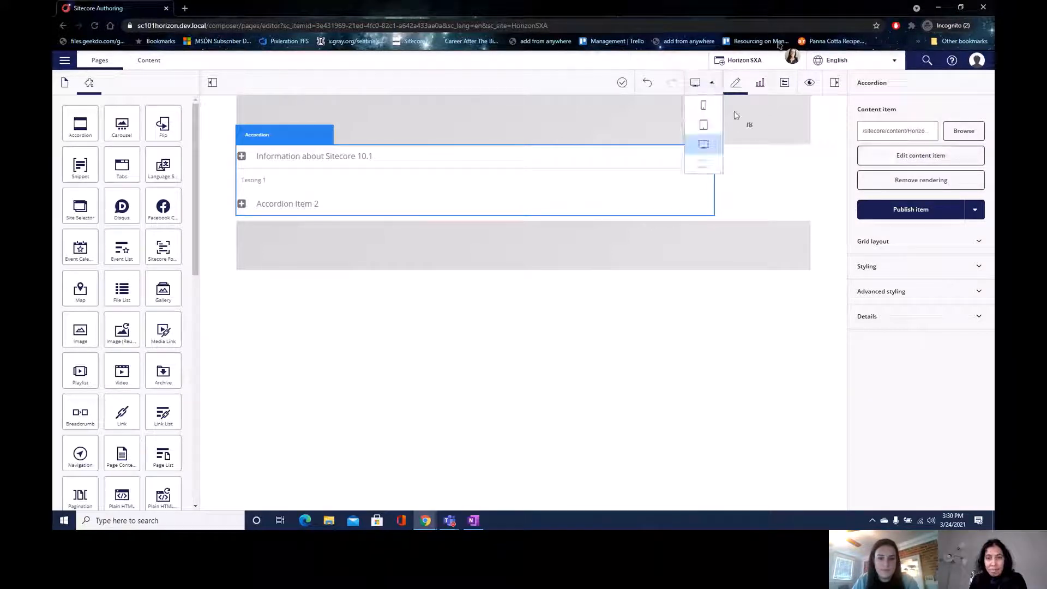
click(701, 105)
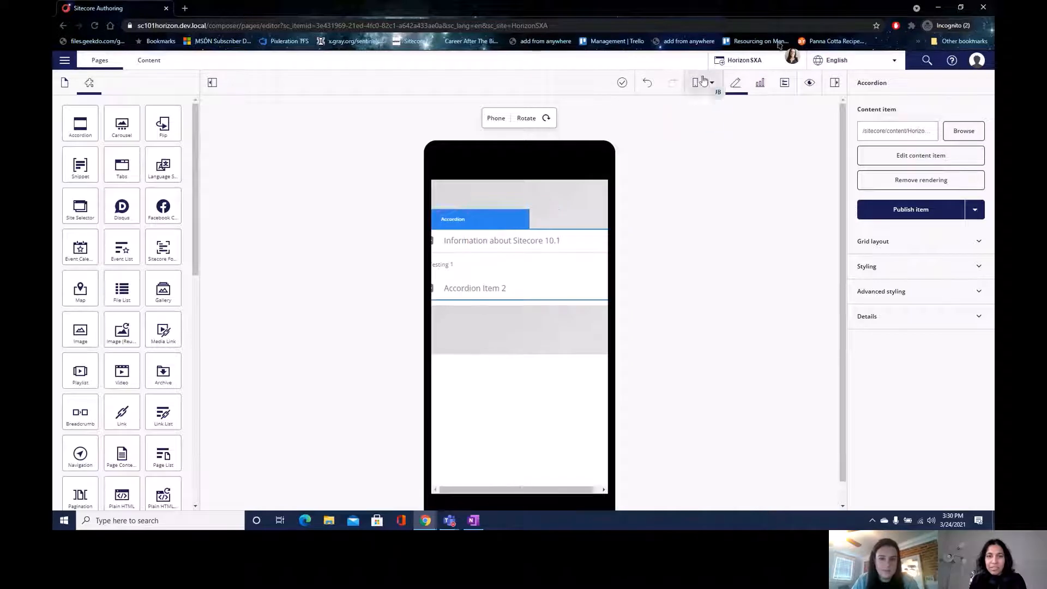
click(704, 82)
click(701, 126)
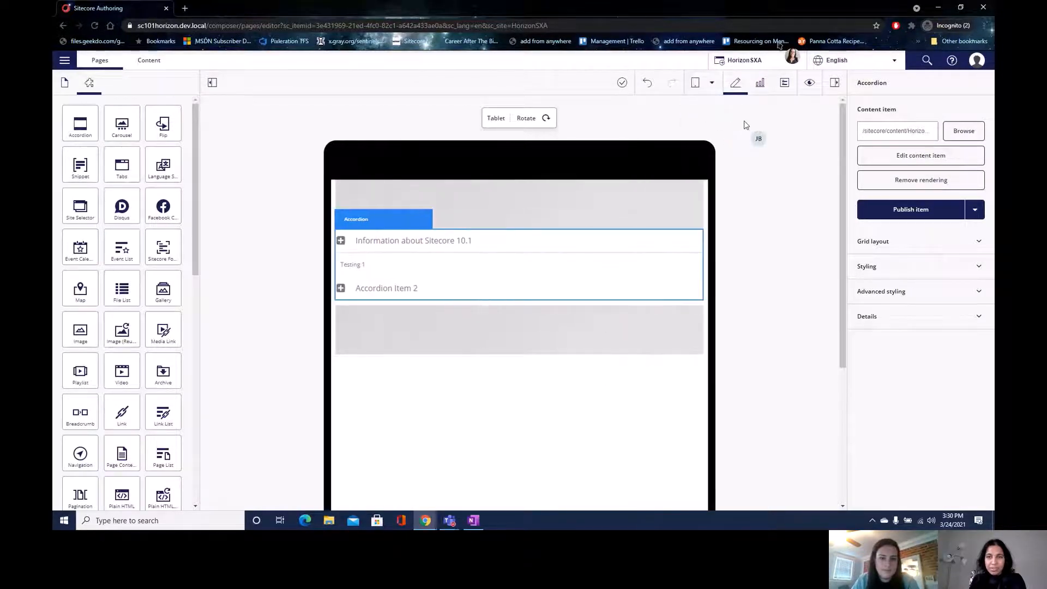
mouse_move(734, 86)
mouse_down()
mouse_move(733, 110)
mouse_move(729, 90)
mouse_move(709, 82)
mouse_up()
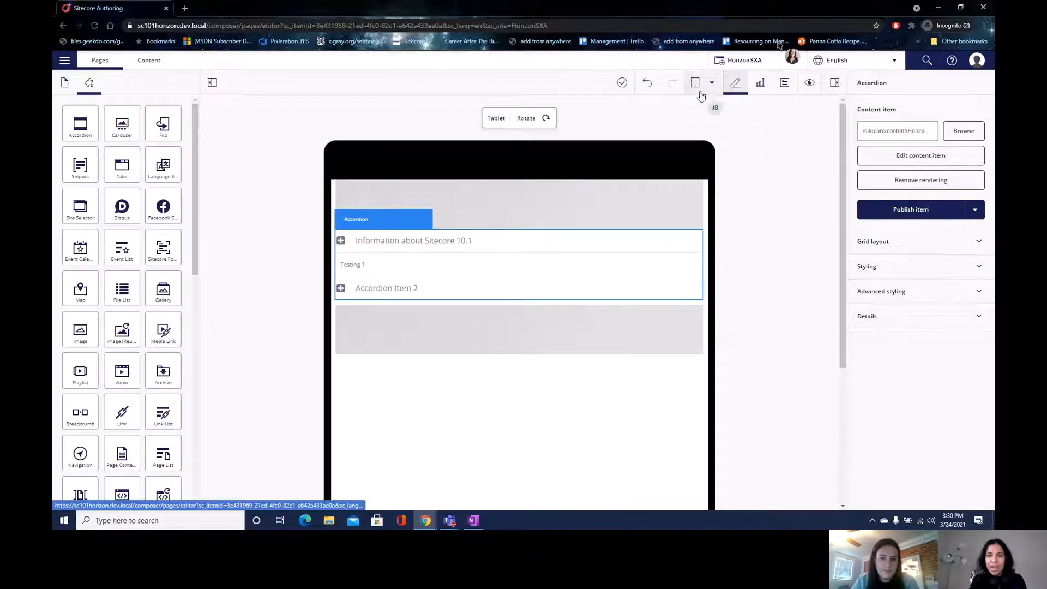
click(711, 82)
click(703, 147)
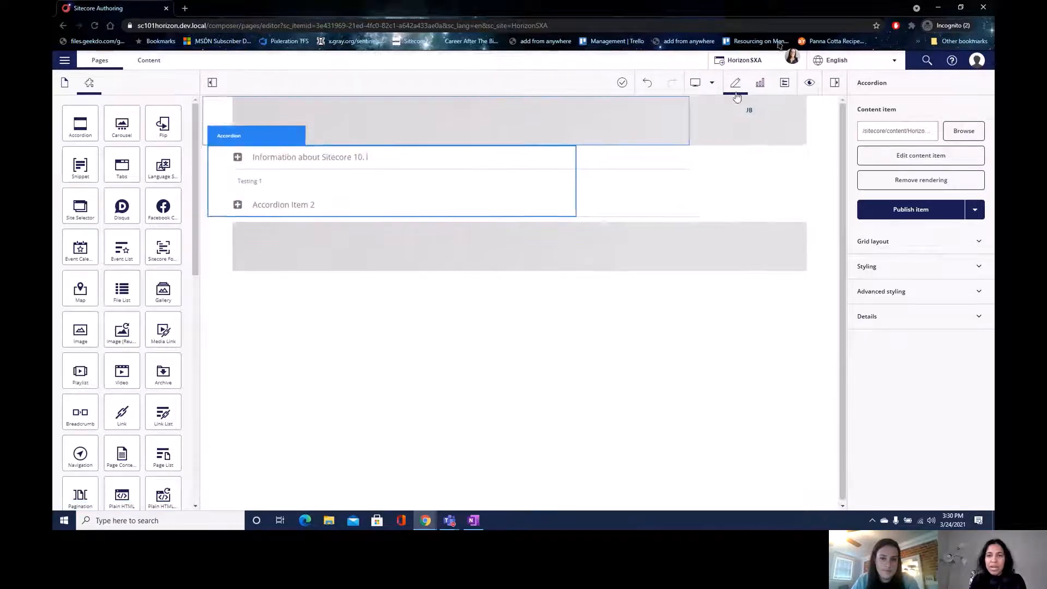
click(760, 83)
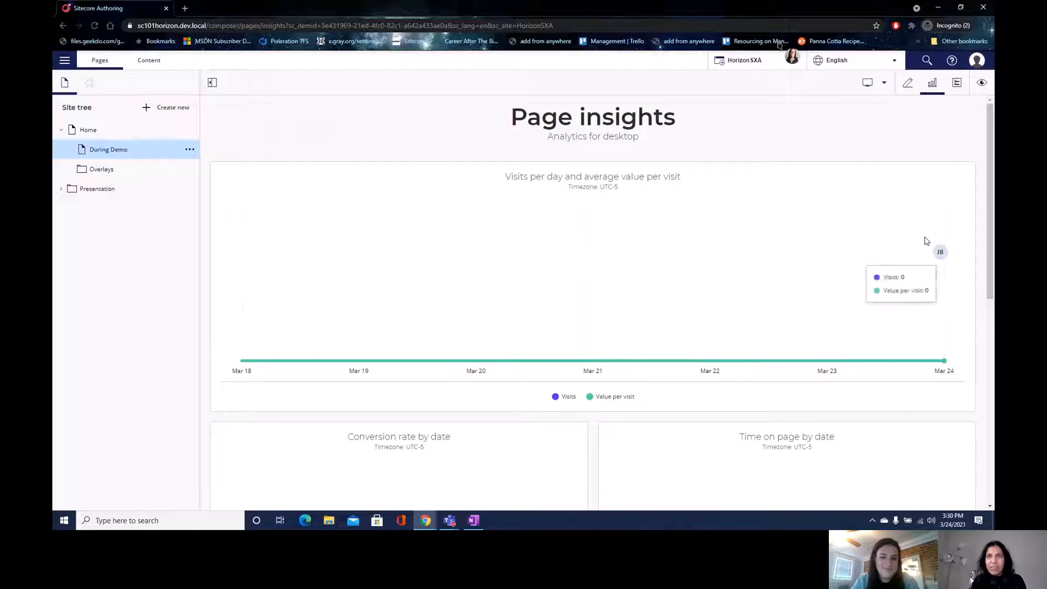
- Scroll through Page insights and the metadata form, then switch back to the editor
scroll(986, 182, down, 3)
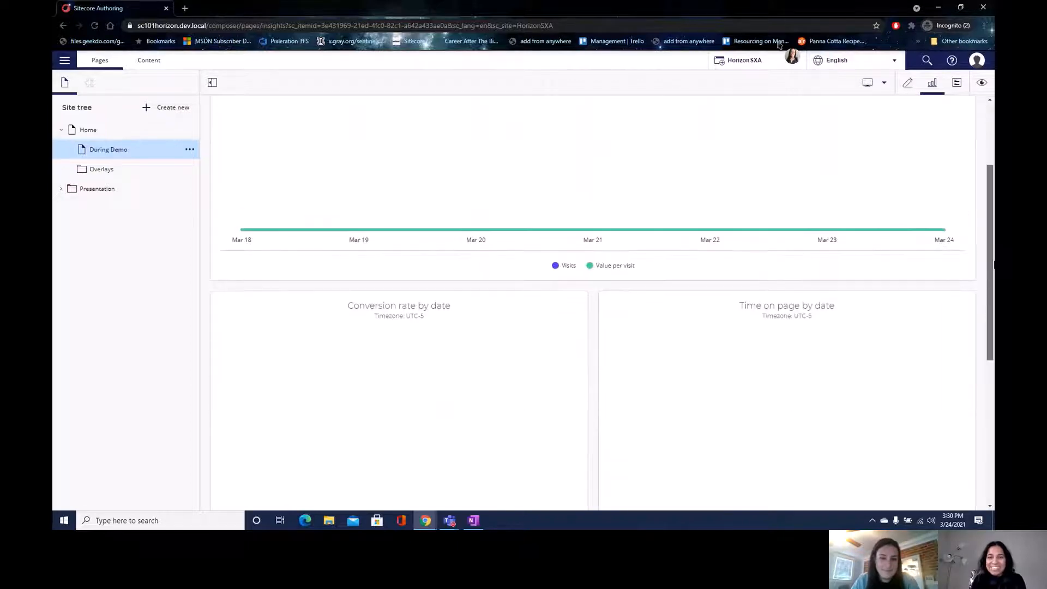
scroll(981, 164, up, 3)
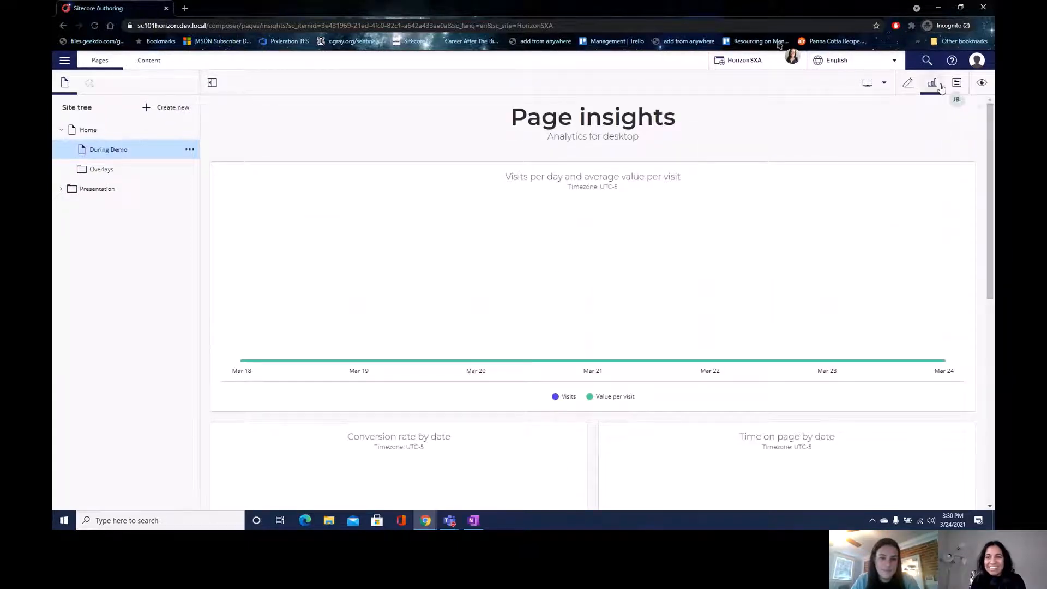
click(958, 84)
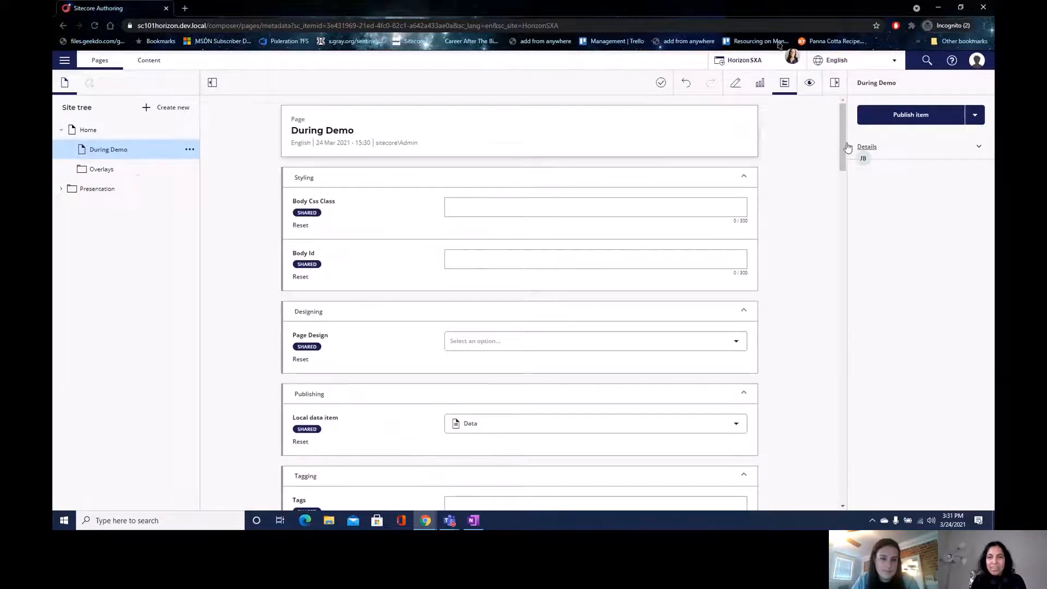
drag(839, 135, 854, 109)
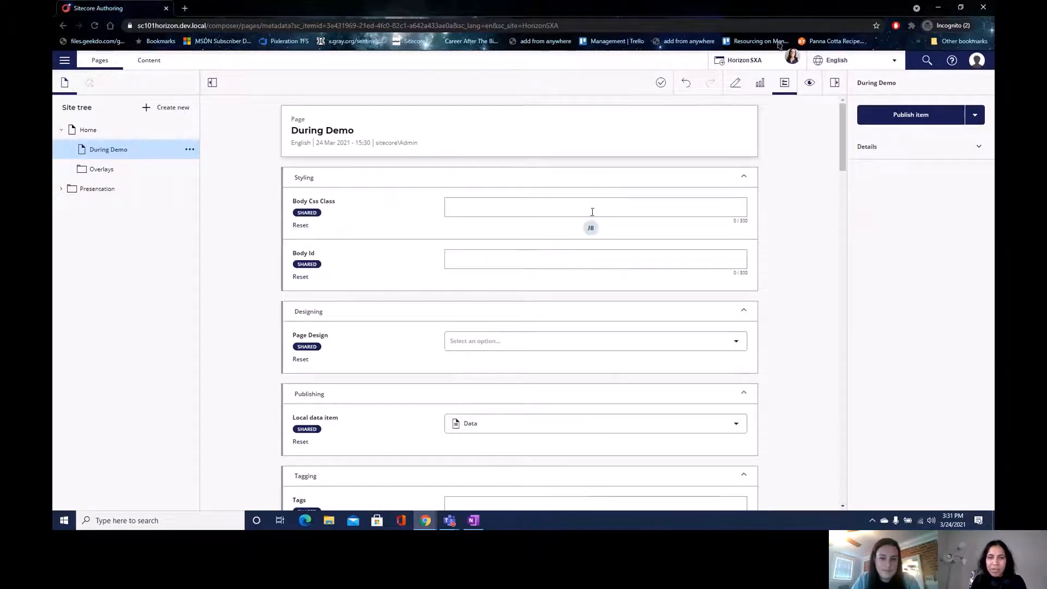
drag(843, 137, 823, 528)
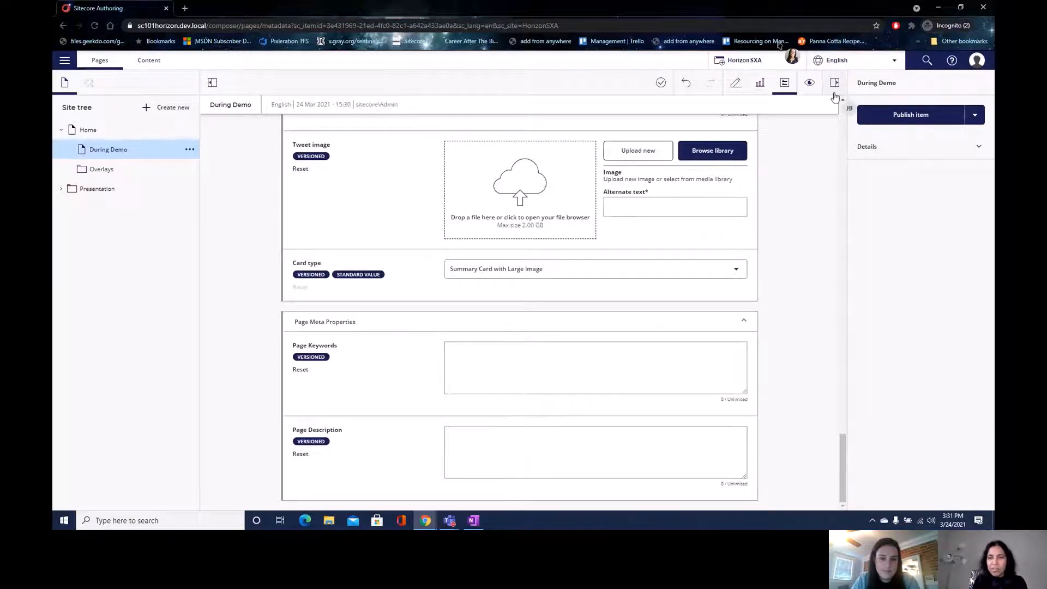
click(735, 85)
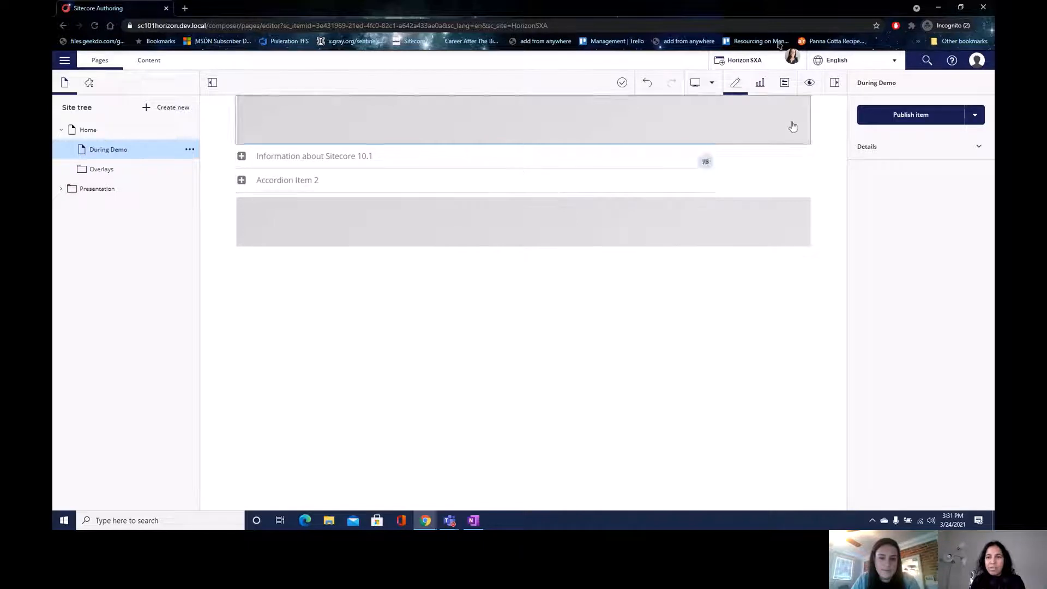
- Keep English as the page language, select the accordion, then go back to the metadata view
click(864, 66)
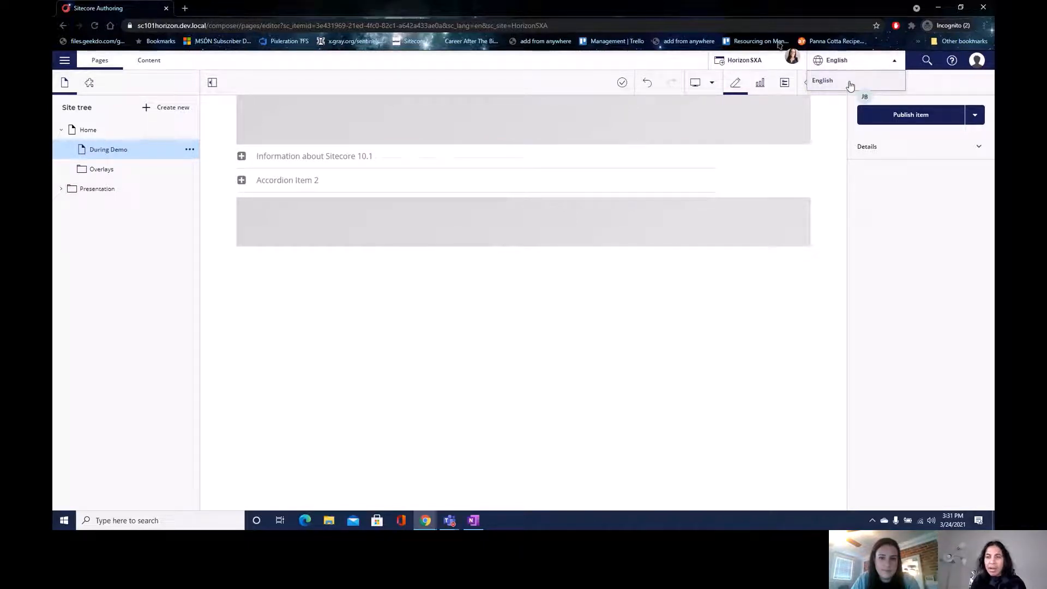
click(849, 81)
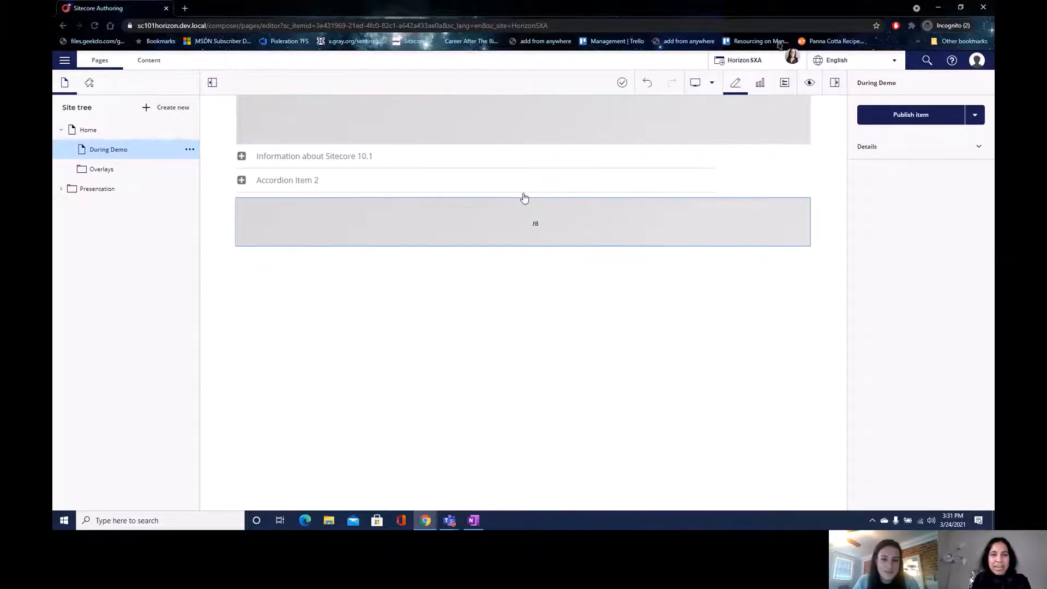
click(712, 192)
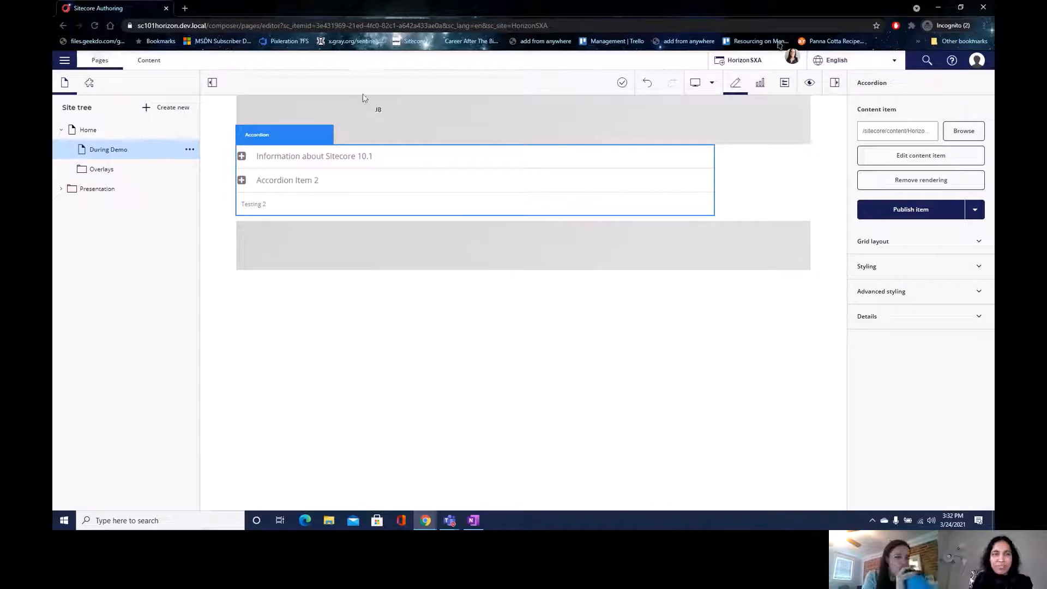
click(63, 26)
click(184, 26)
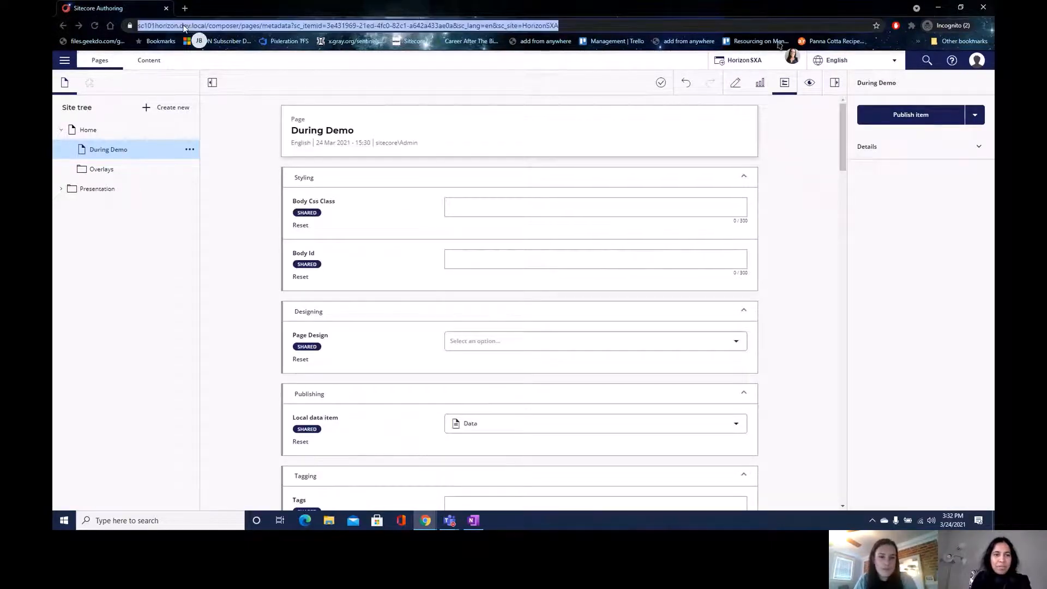
- Select the parent Accordion rendering on the HorizonSXA home page and open its personalization settings
text(sc)
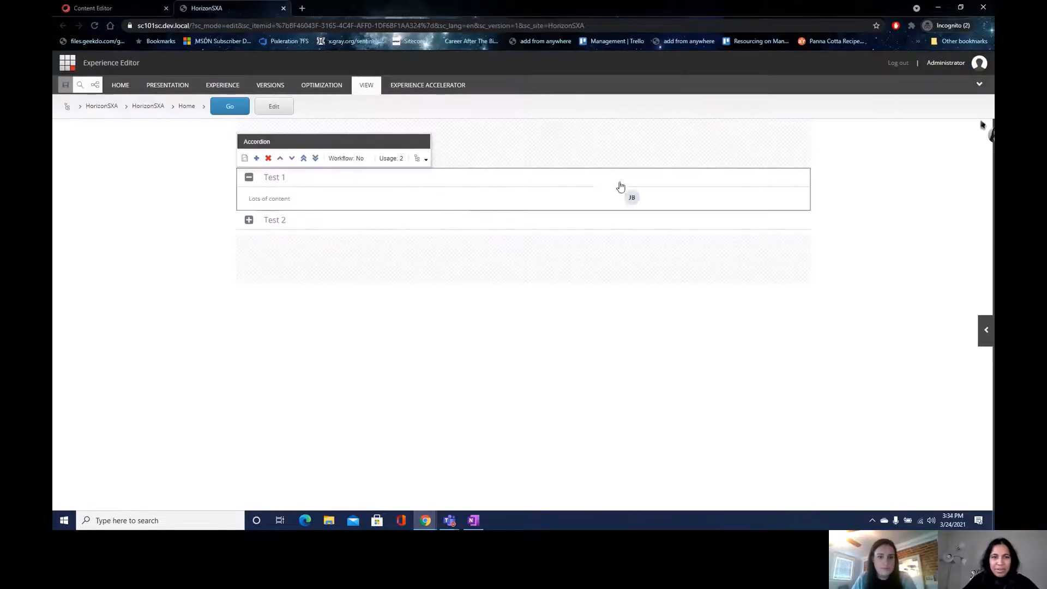
click(426, 163)
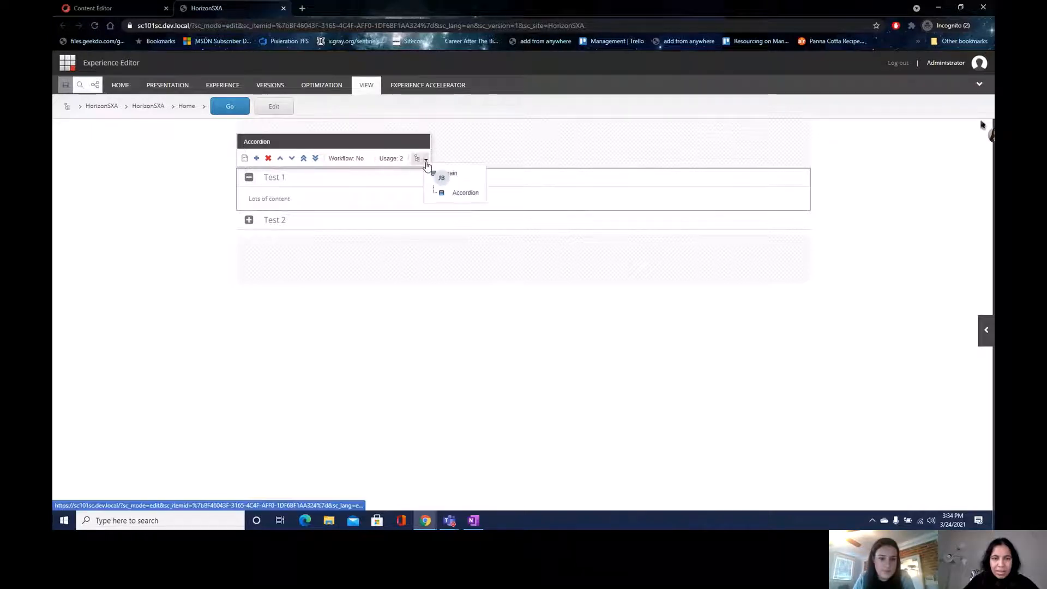
click(439, 191)
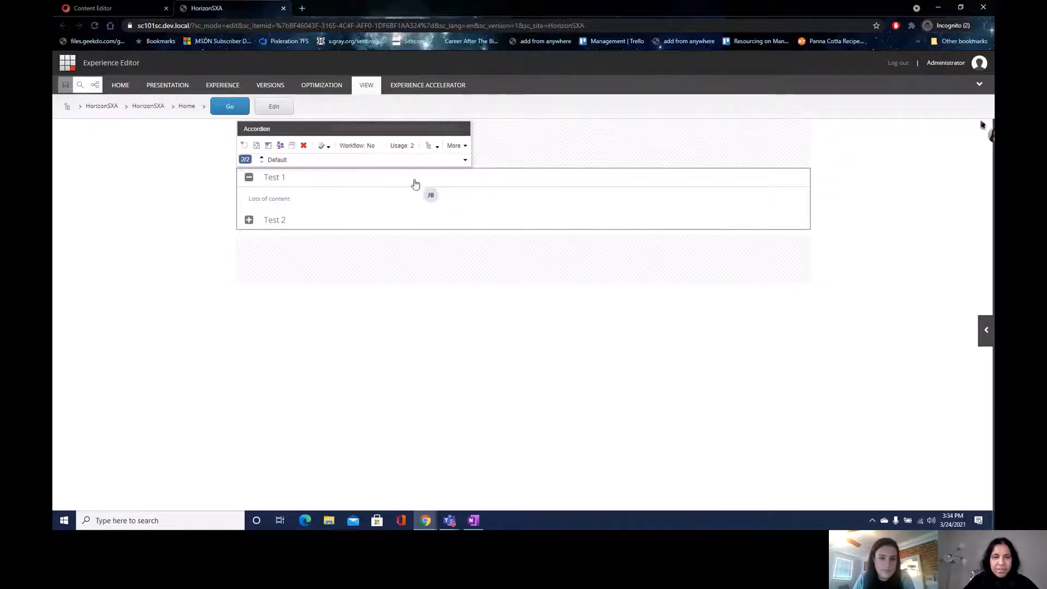
click(338, 152)
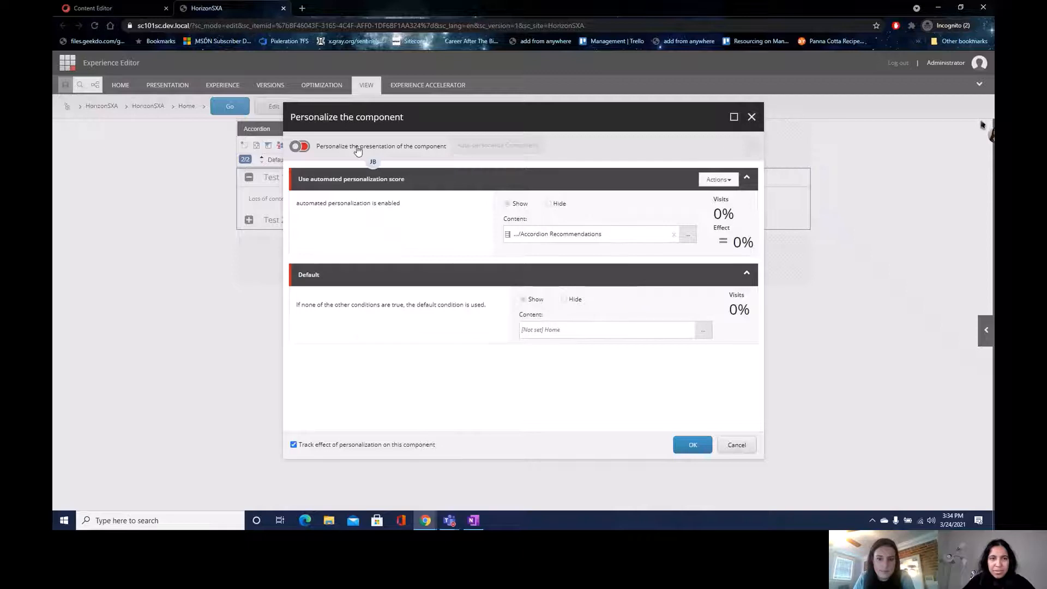
- Add a rule named 'Manual and auto' with the 'specific goal was triggered during the current visit' condition
click(751, 146)
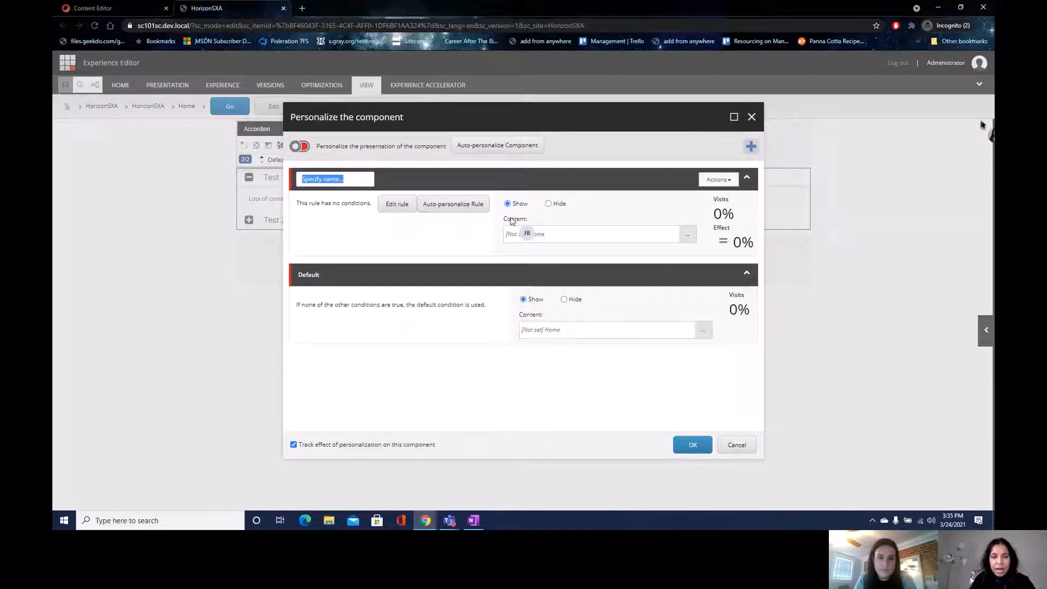
text(Manual and auto)
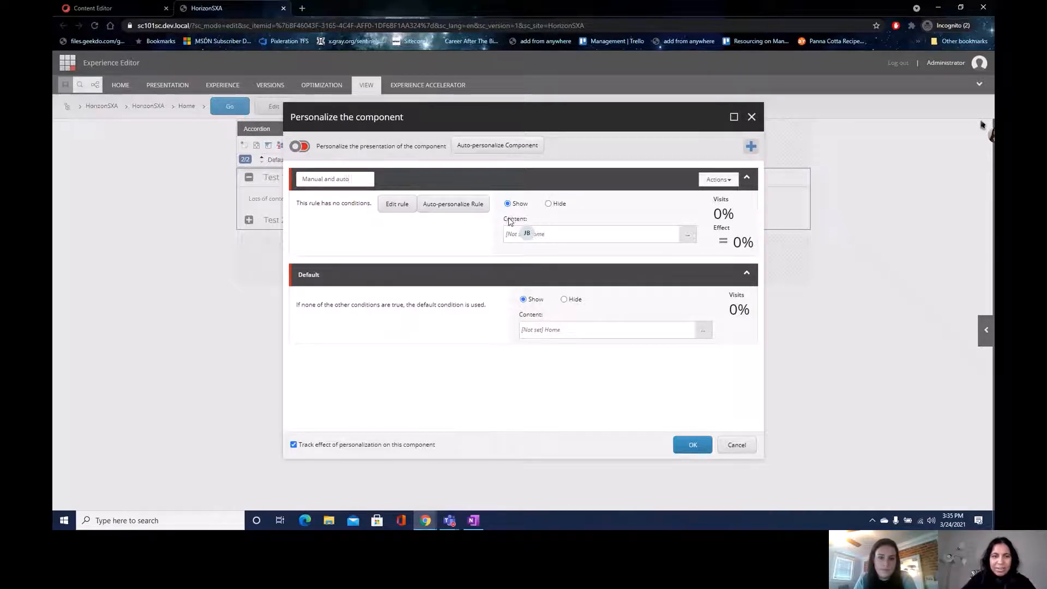
click(478, 228)
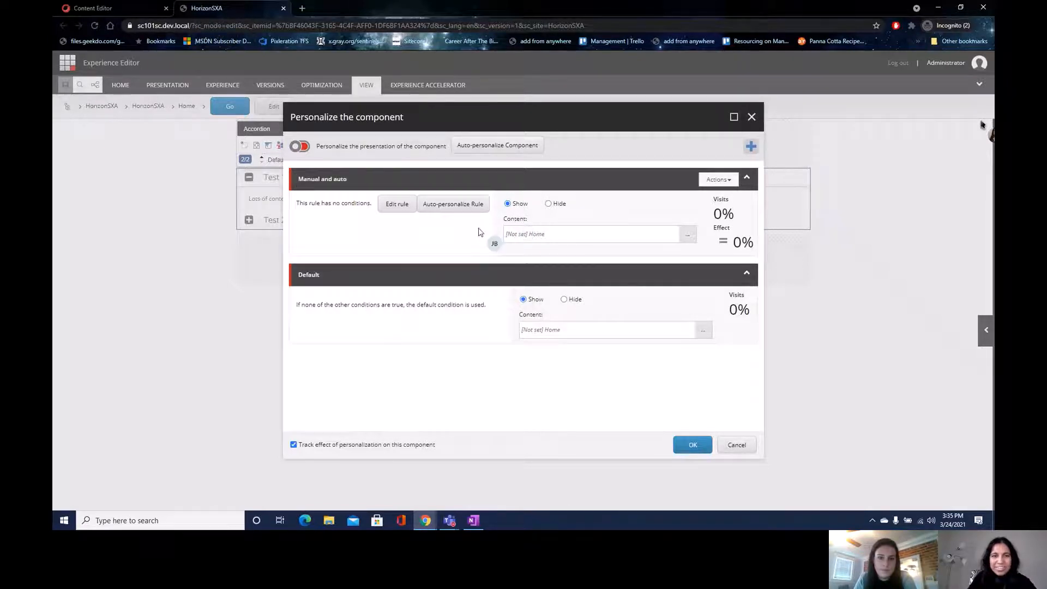
click(397, 206)
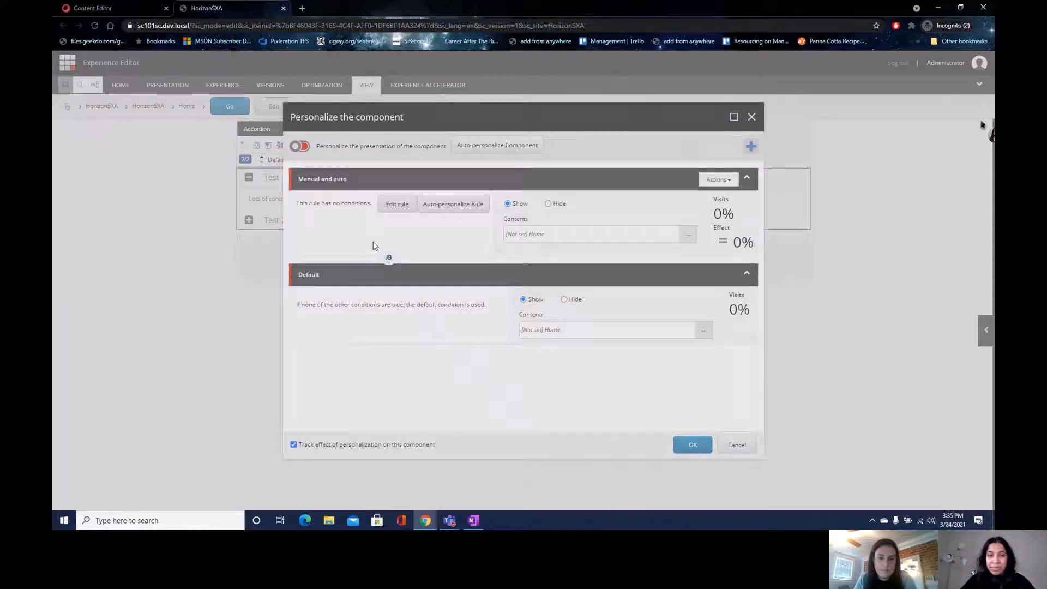
click(490, 197)
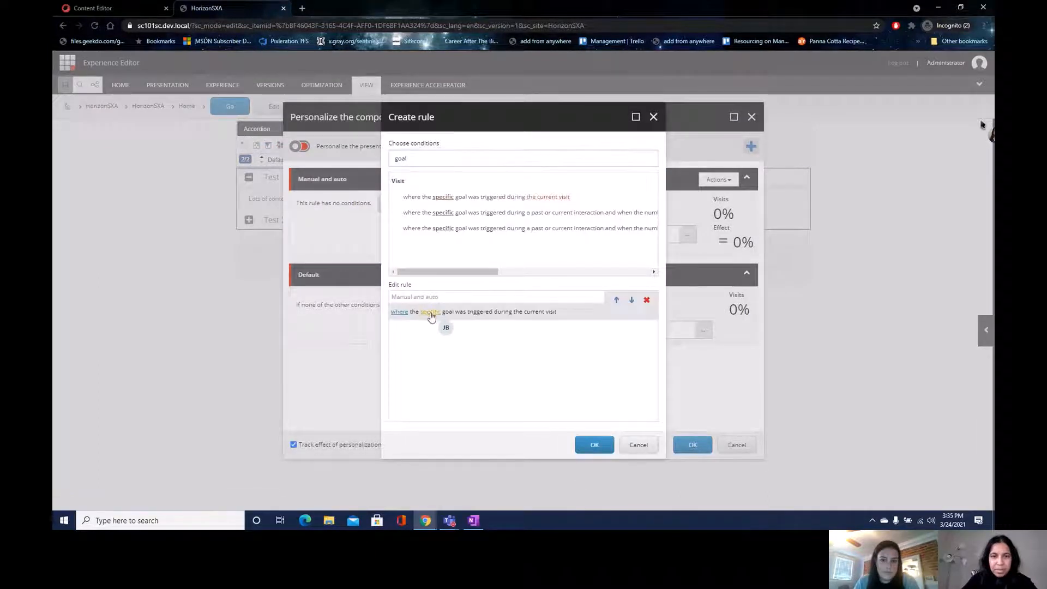
- Set the rule condition's goal to Login and save the condition
click(430, 313)
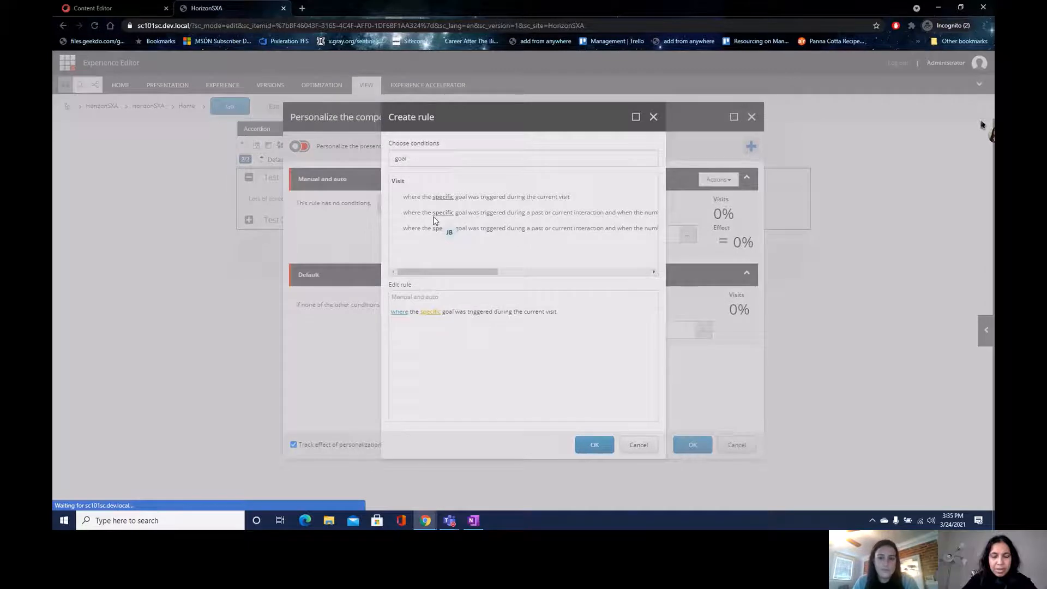
click(328, 238)
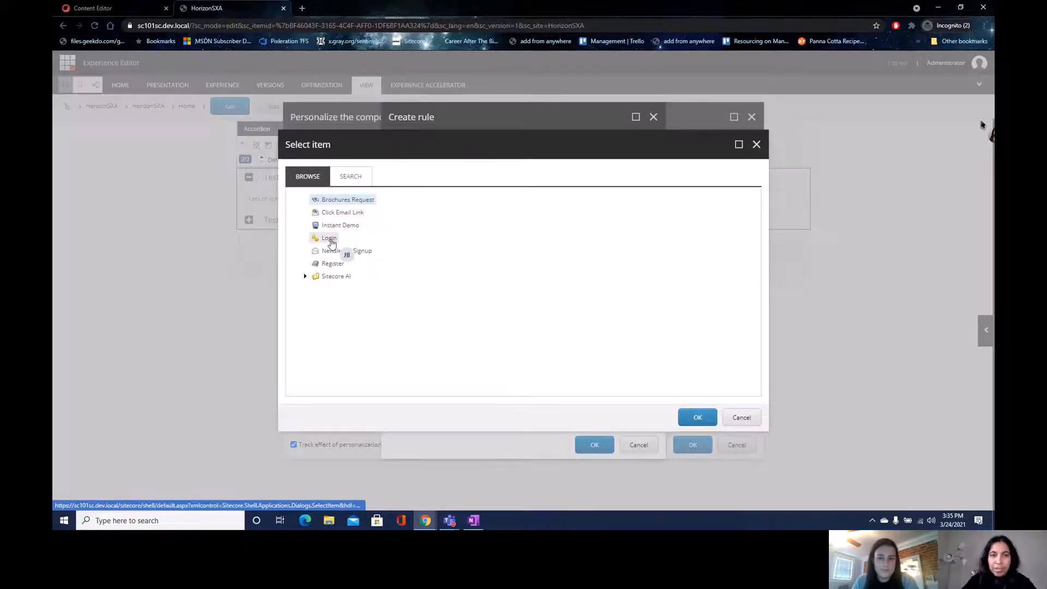
click(697, 417)
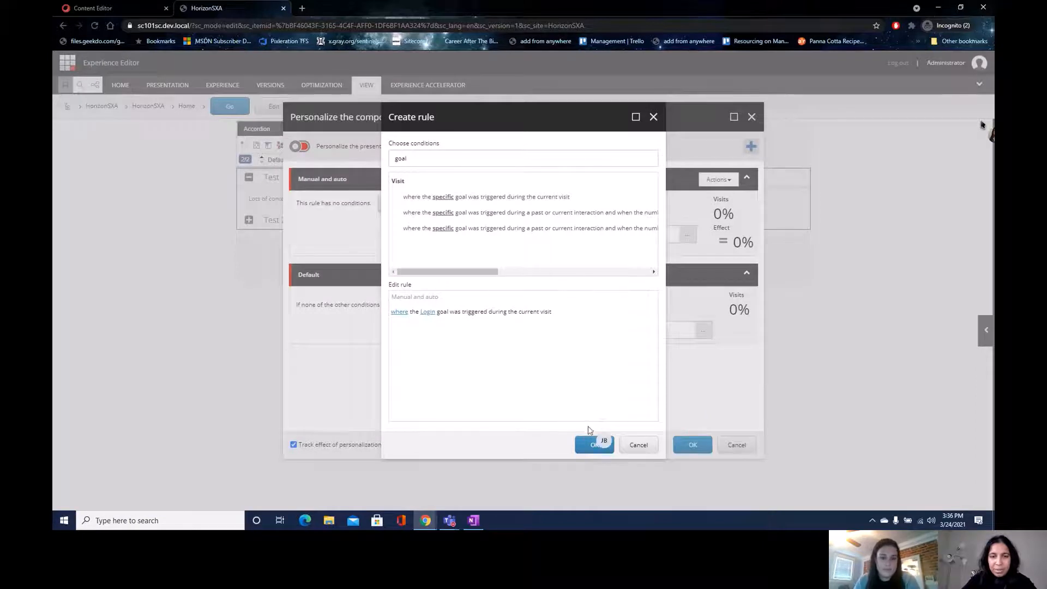
click(595, 445)
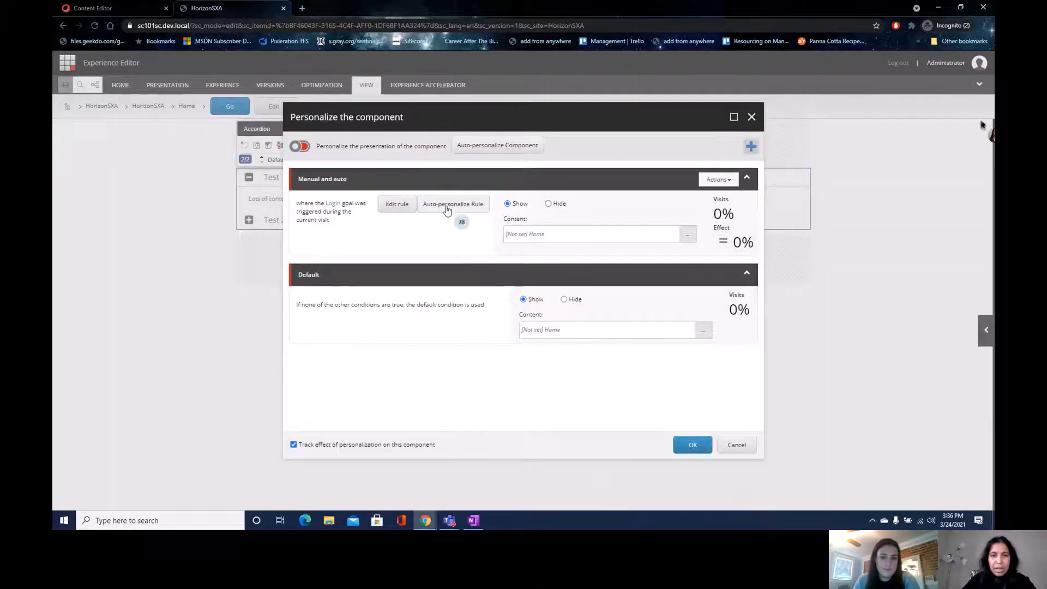
- Enable auto-personalization for the Manual and auto rule and browse for its content
click(447, 205)
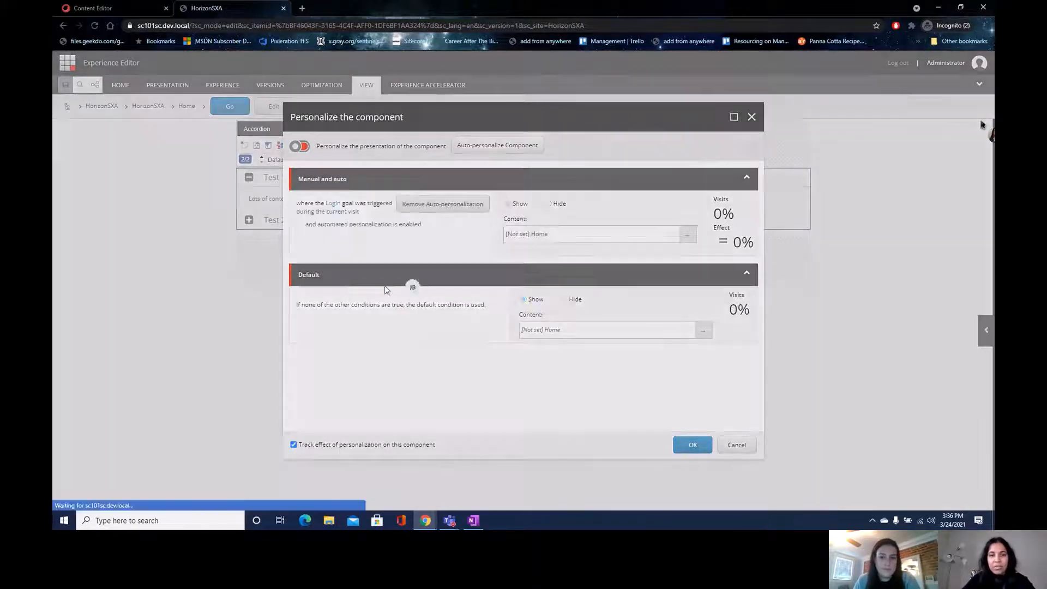
click(593, 322)
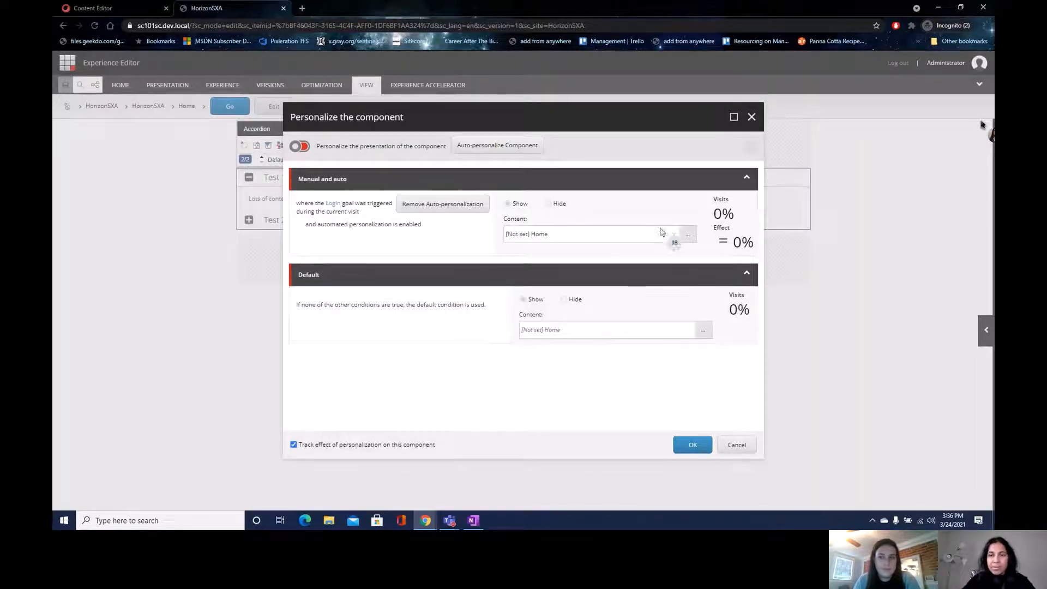
click(688, 234)
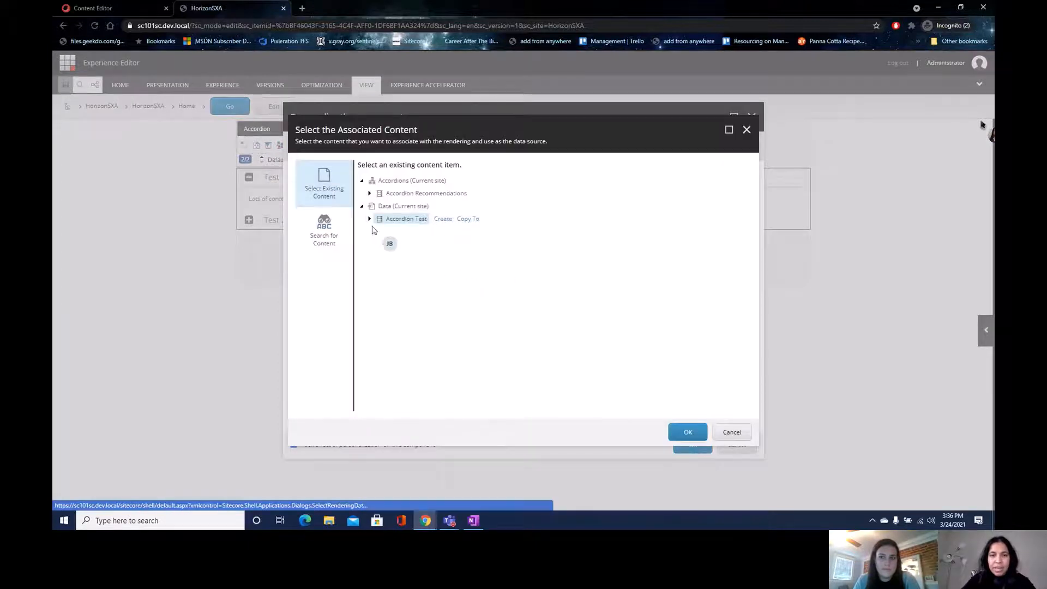
- Expand Accordion Test, Accordion Recommendations and Accordions 1–3, then choose Accordion Recommendations as content
click(369, 218)
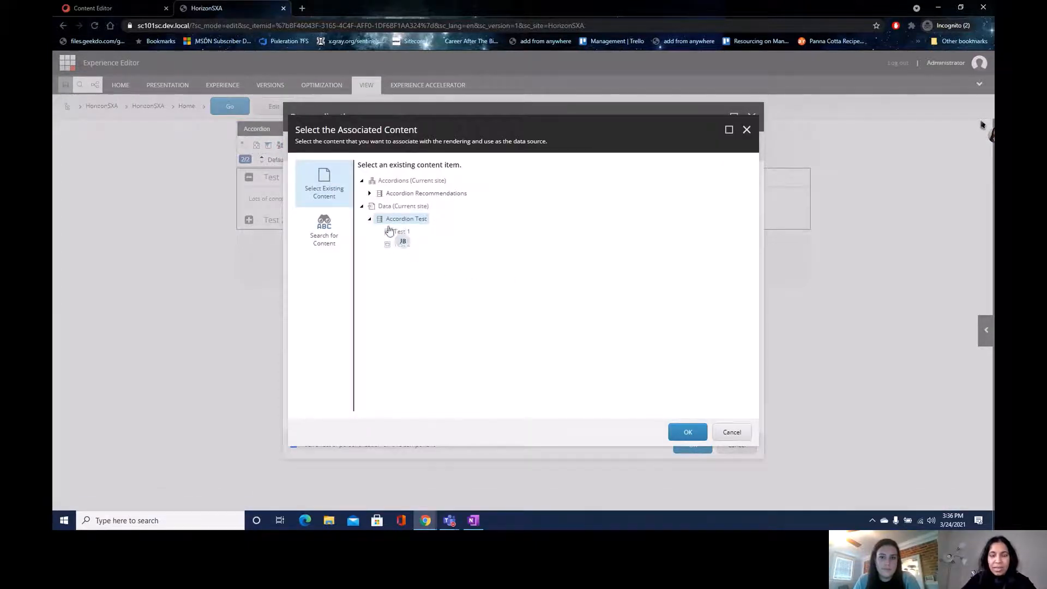
click(369, 194)
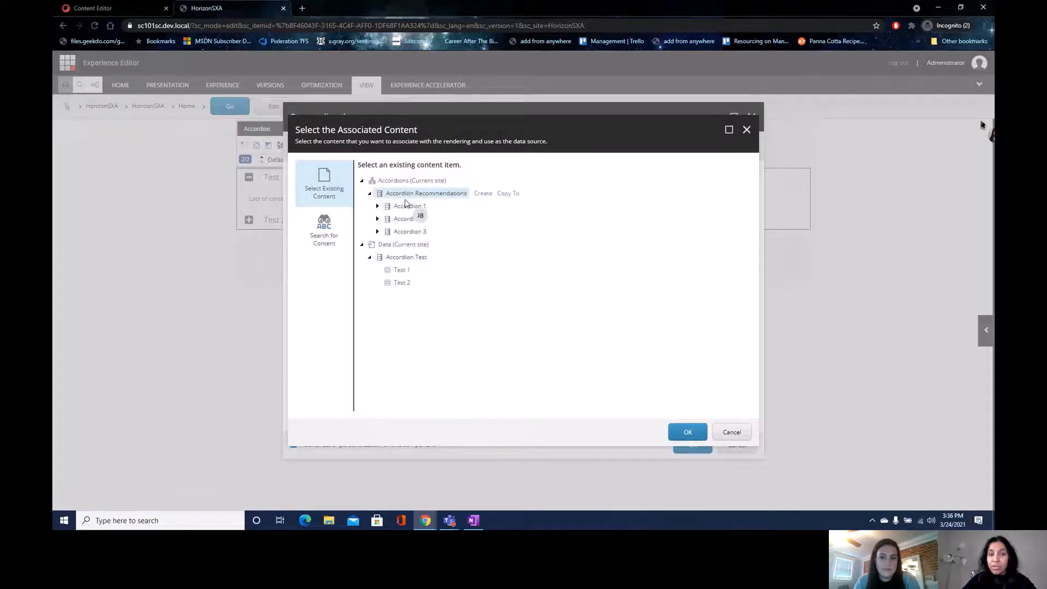
click(377, 206)
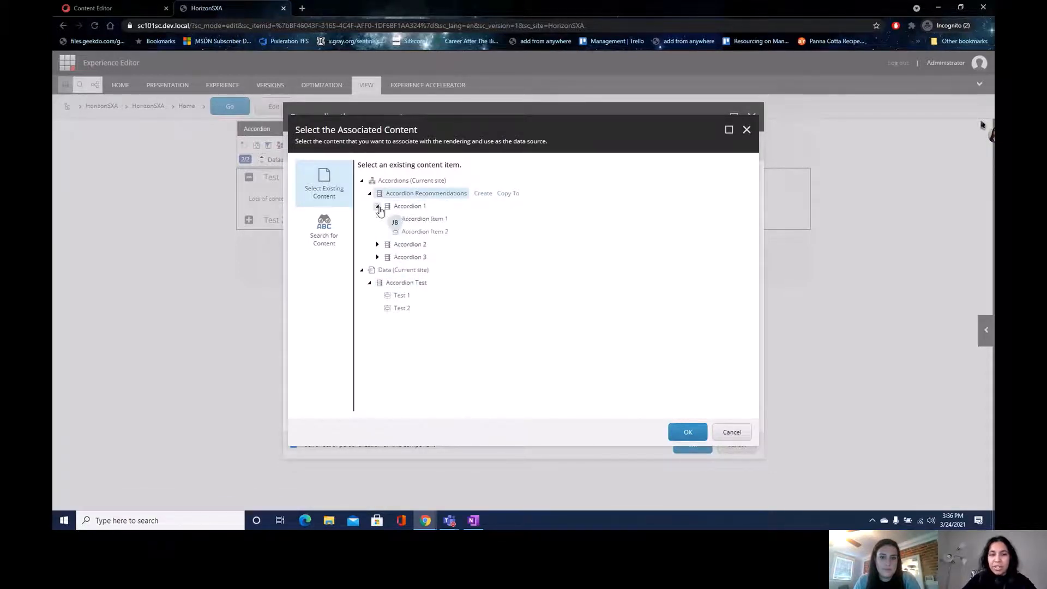
click(378, 244)
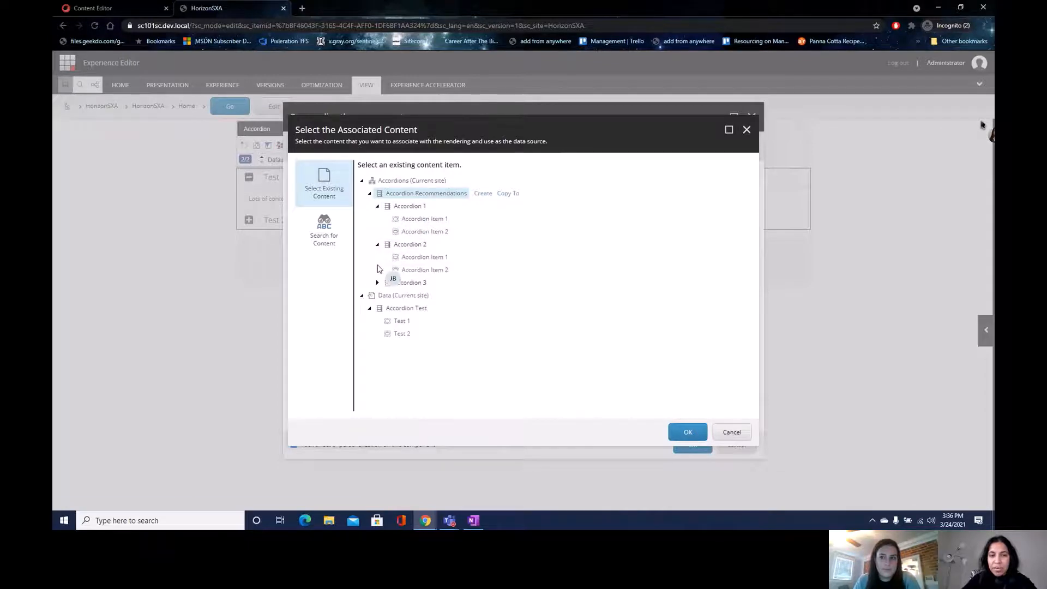
click(377, 282)
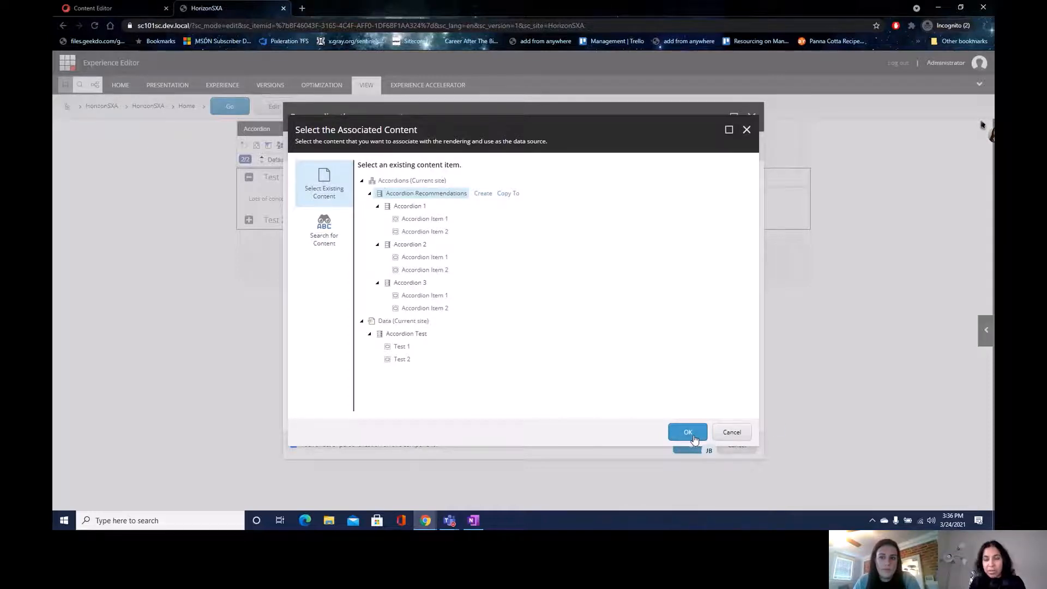
click(694, 438)
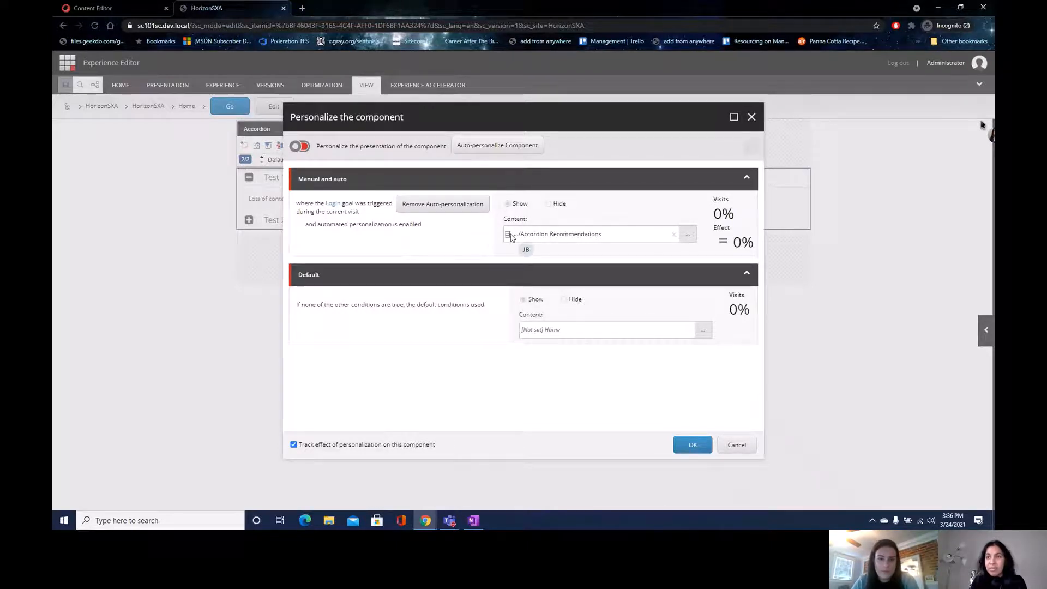
- Enable component-wide auto-personalization, check the new rule's Actions menu, and save the personalization
click(513, 145)
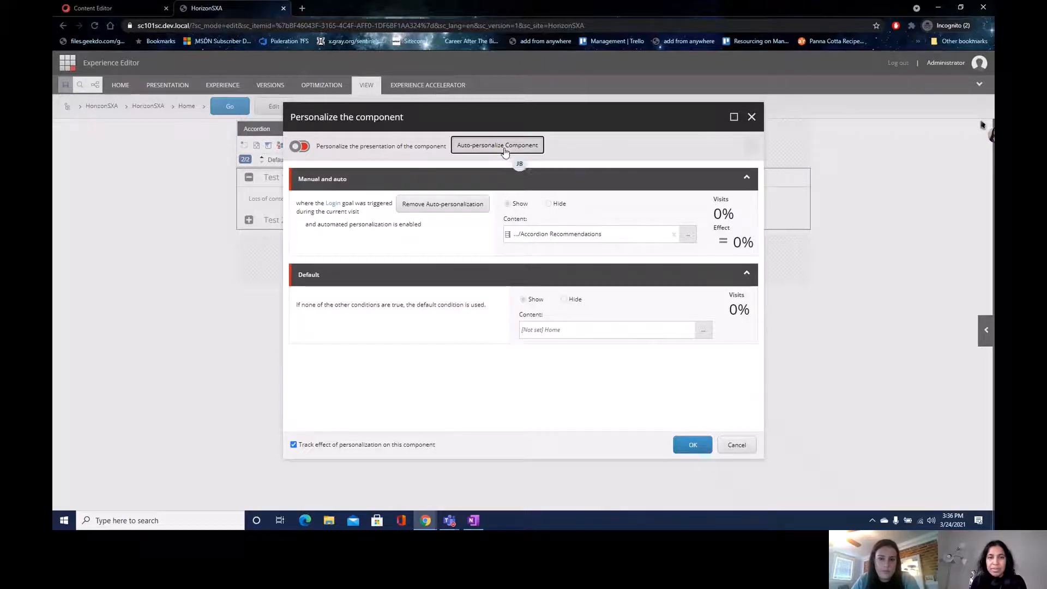
click(595, 321)
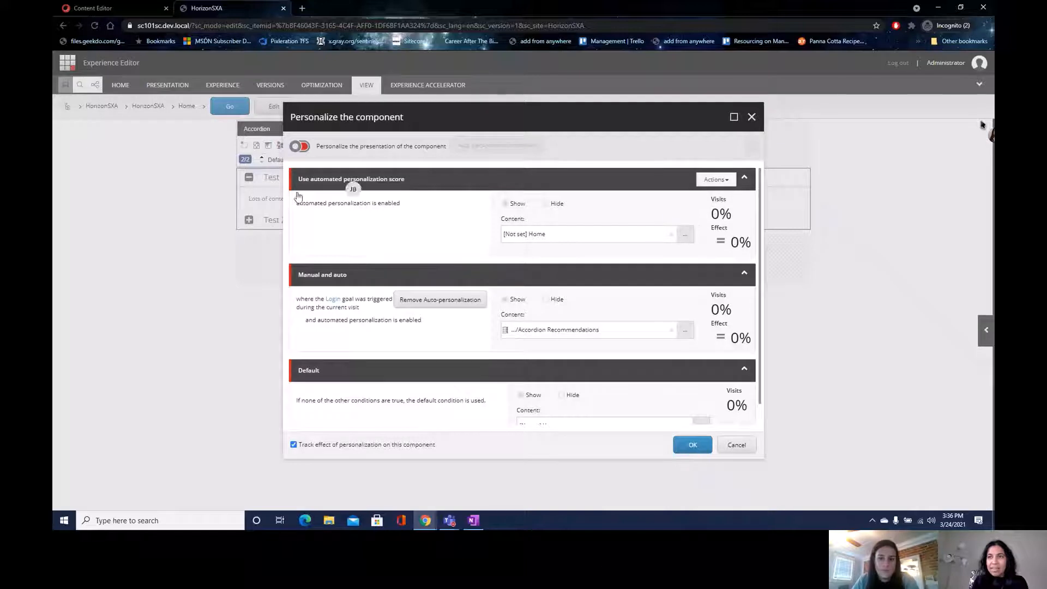
click(719, 182)
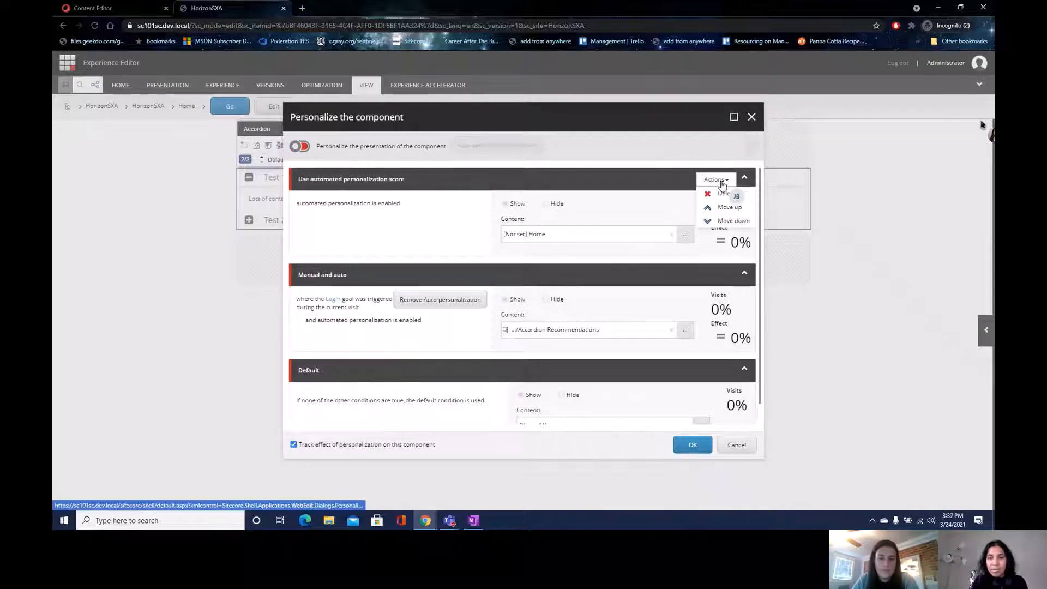
click(633, 210)
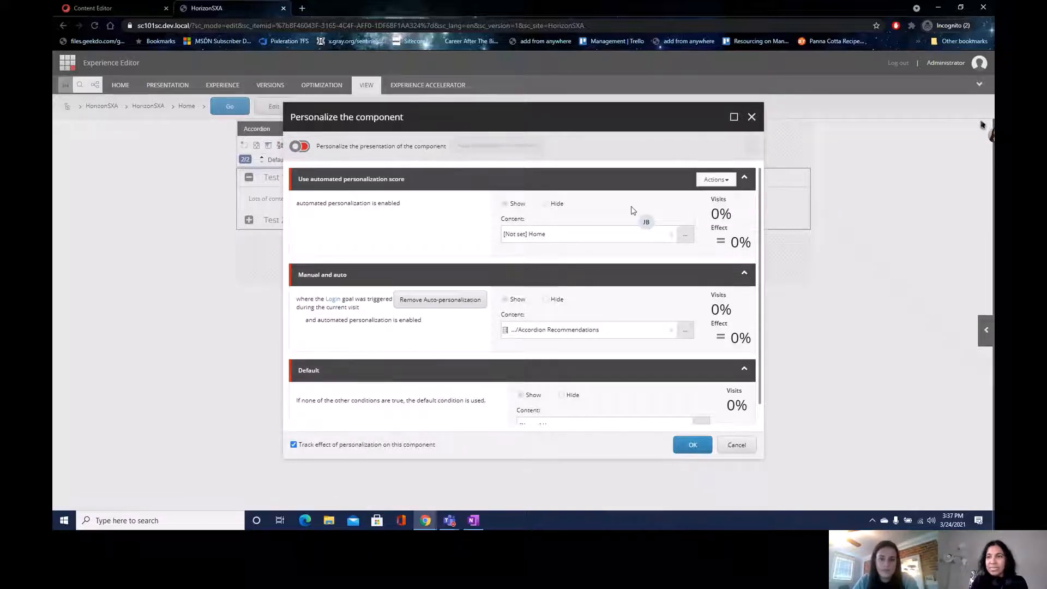
click(683, 446)
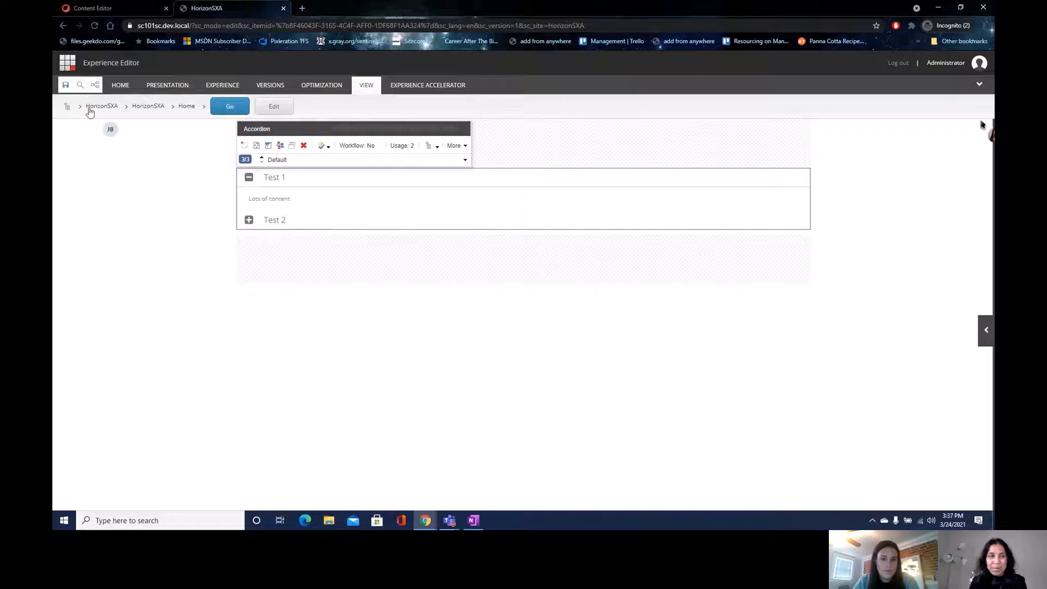
- Stay on the page, then reach Experience Optimization via the Content Editor tab's Launchpad
click(67, 62)
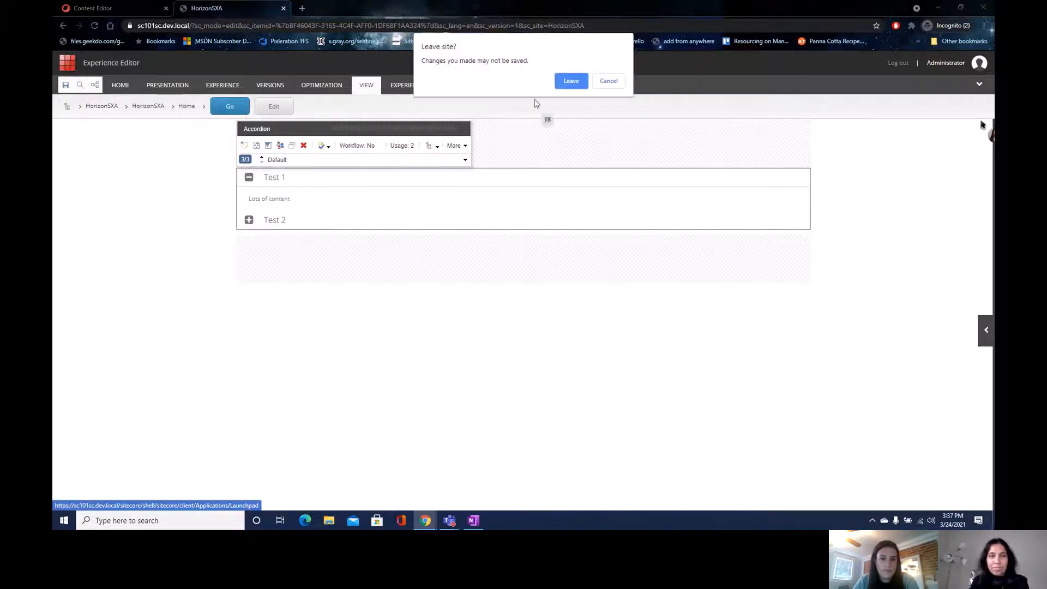
click(606, 82)
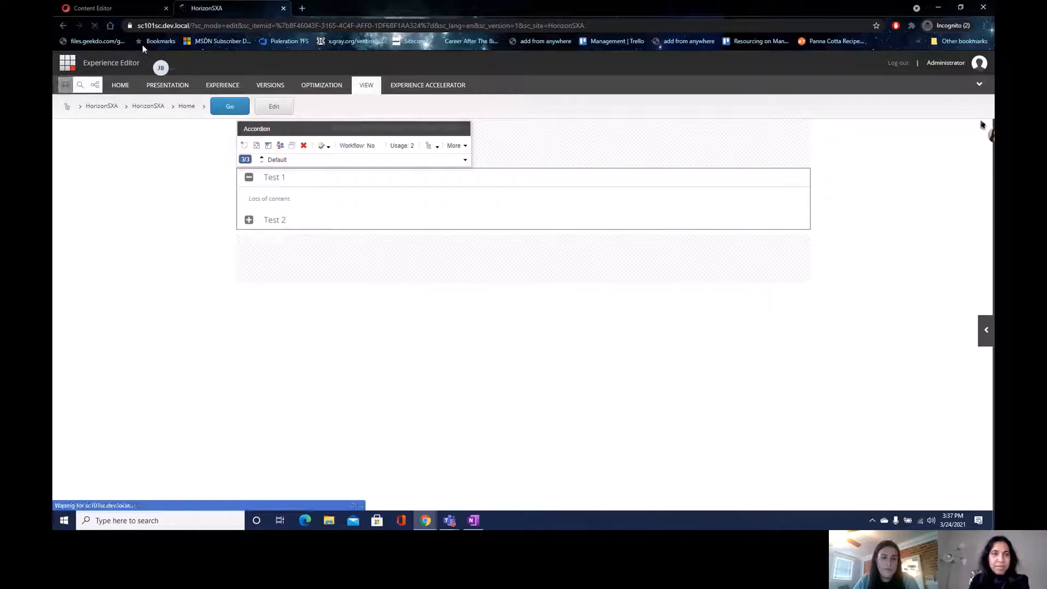
click(131, 8)
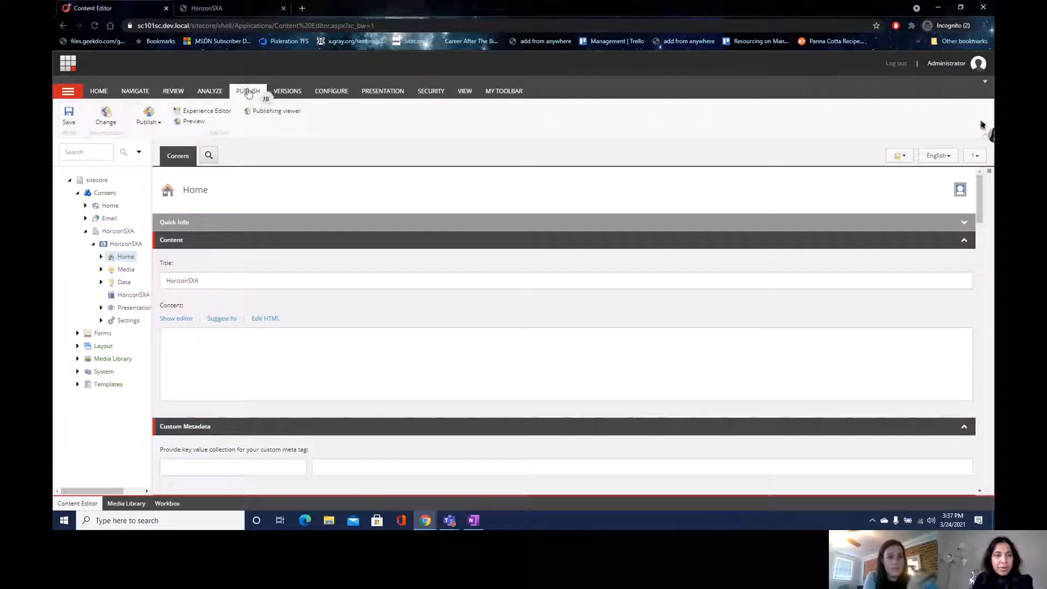
click(69, 66)
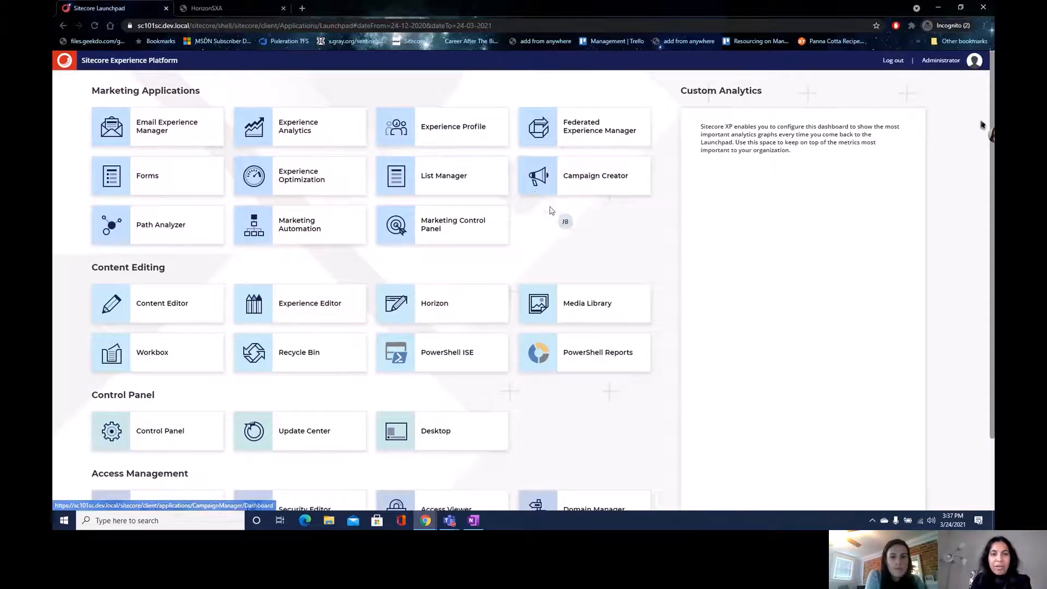
click(316, 179)
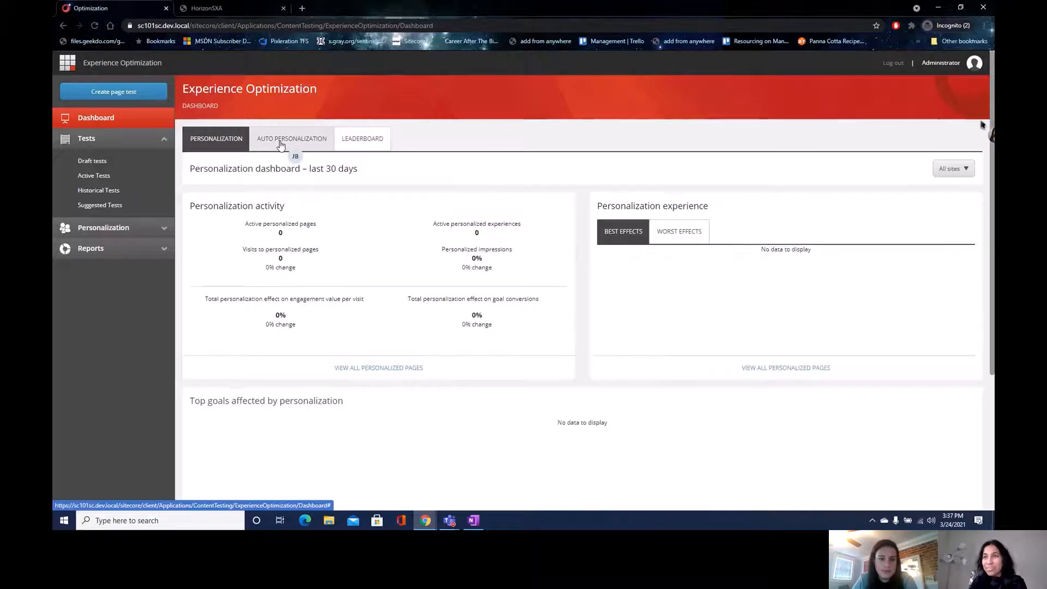
click(280, 143)
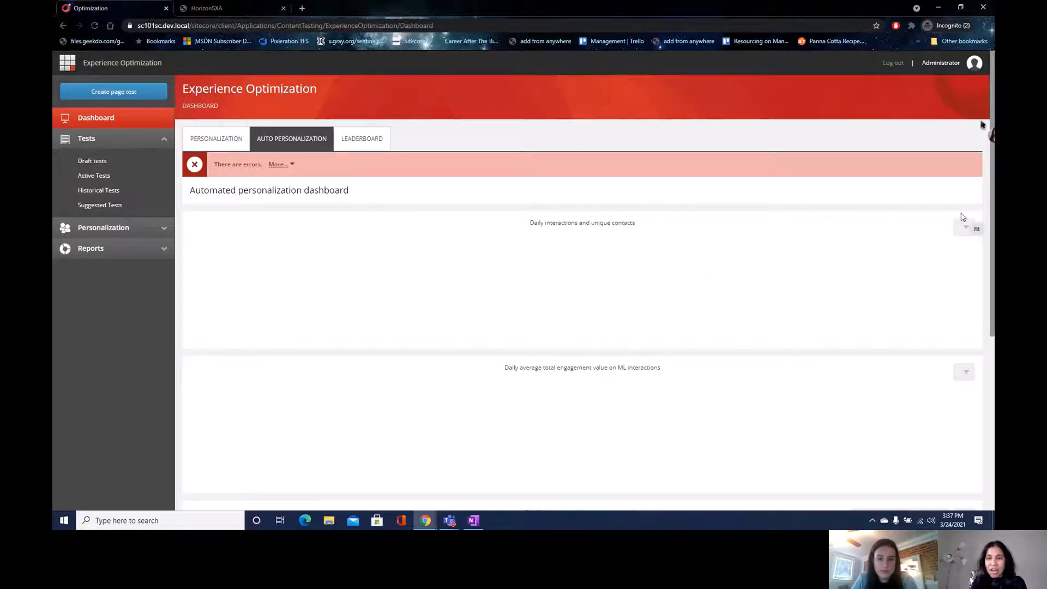
drag(991, 158, 992, 271)
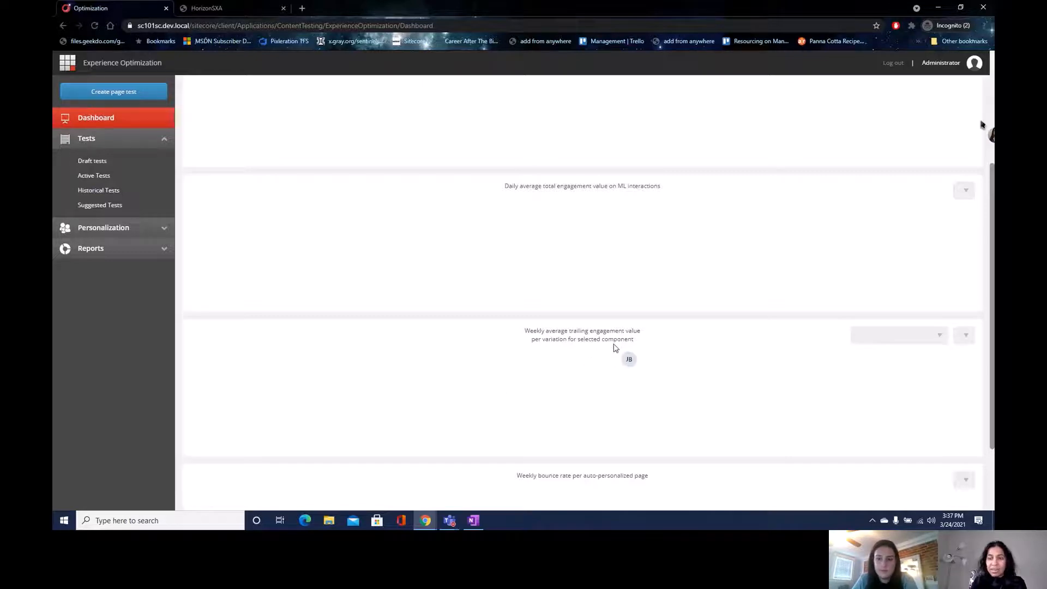
drag(991, 295, 991, 376)
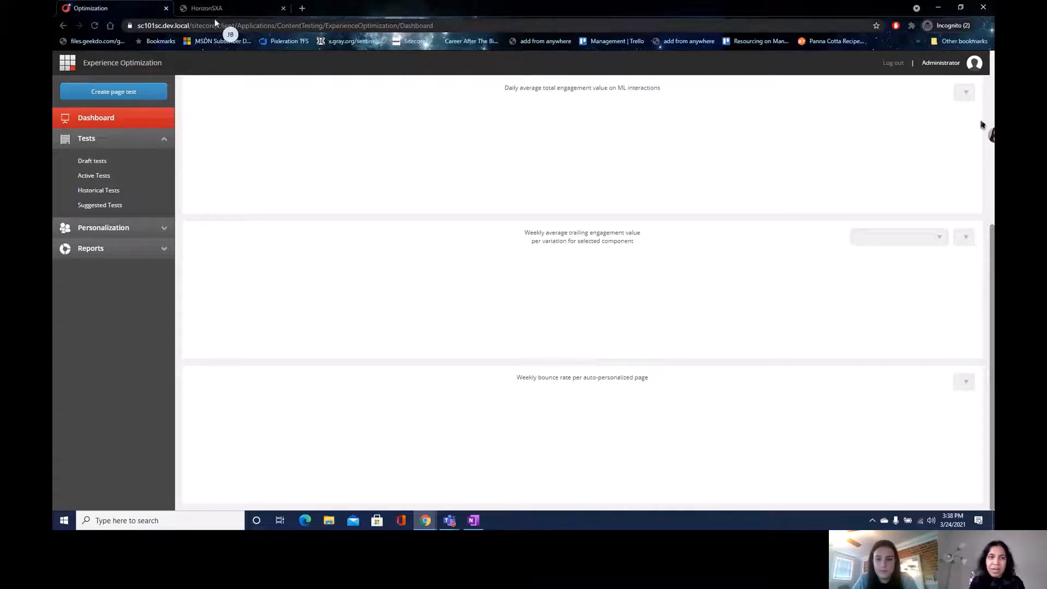
- View the HorizonSXA page, return to the Optimization dashboard, then go to the Launchpad
click(229, 9)
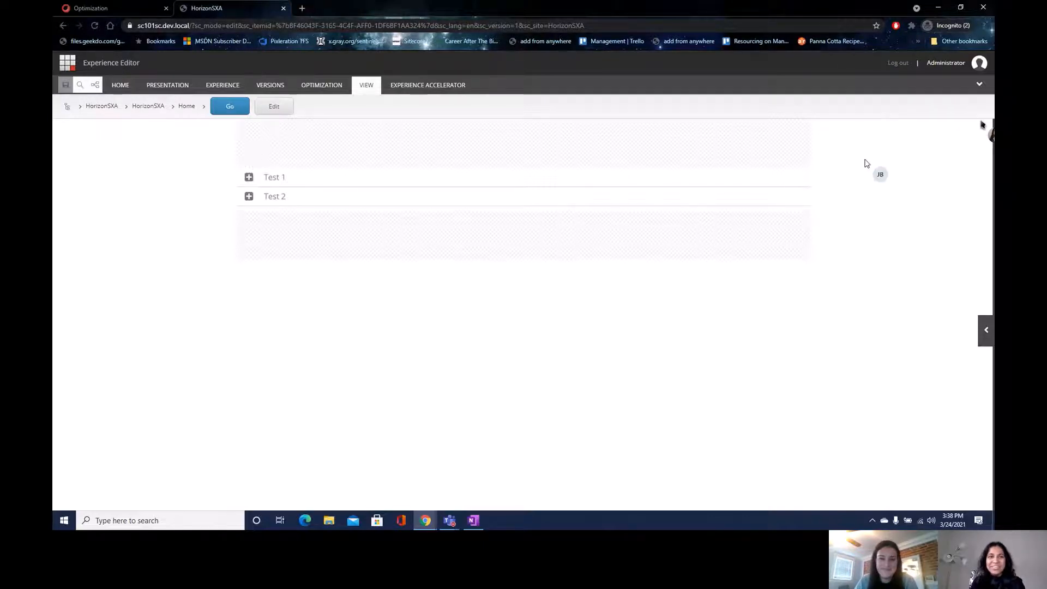
click(121, 10)
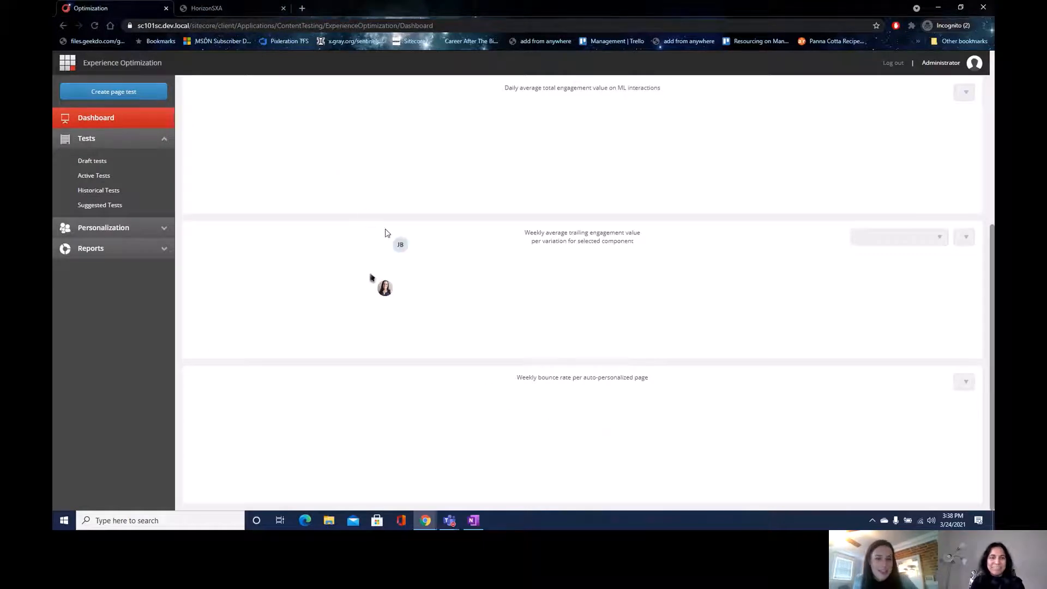
click(73, 71)
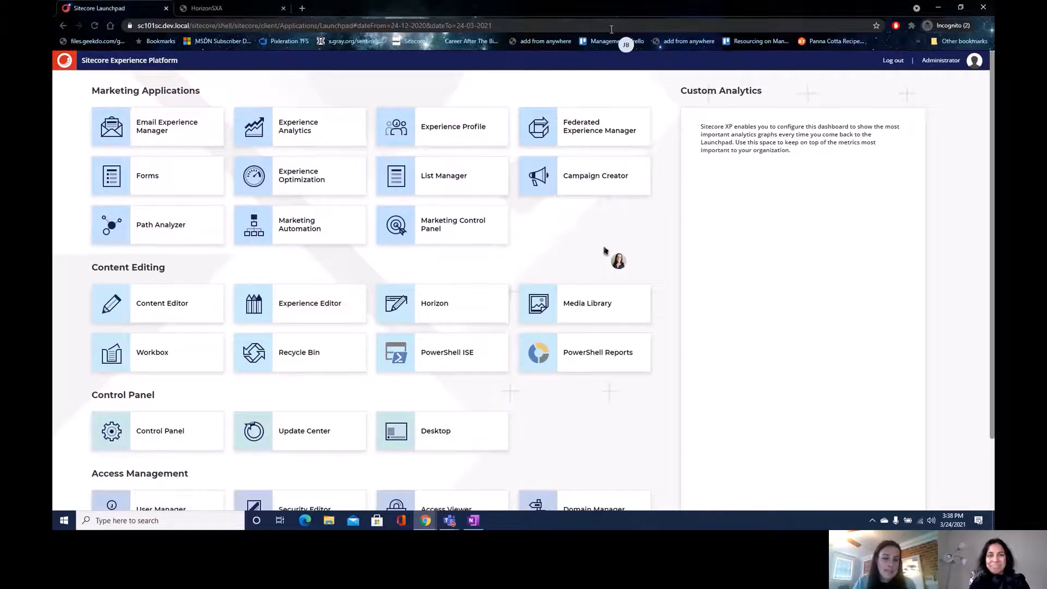
- In Marketing Control Panel, insert a rule item 'Demo rule' under Marketing Definition > Rules
click(473, 234)
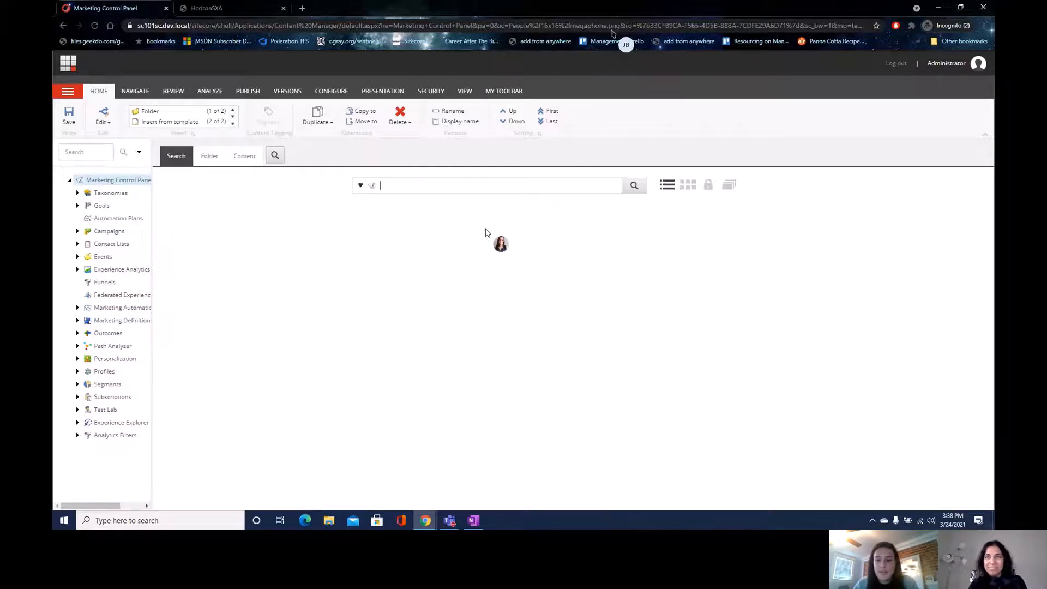
click(77, 320)
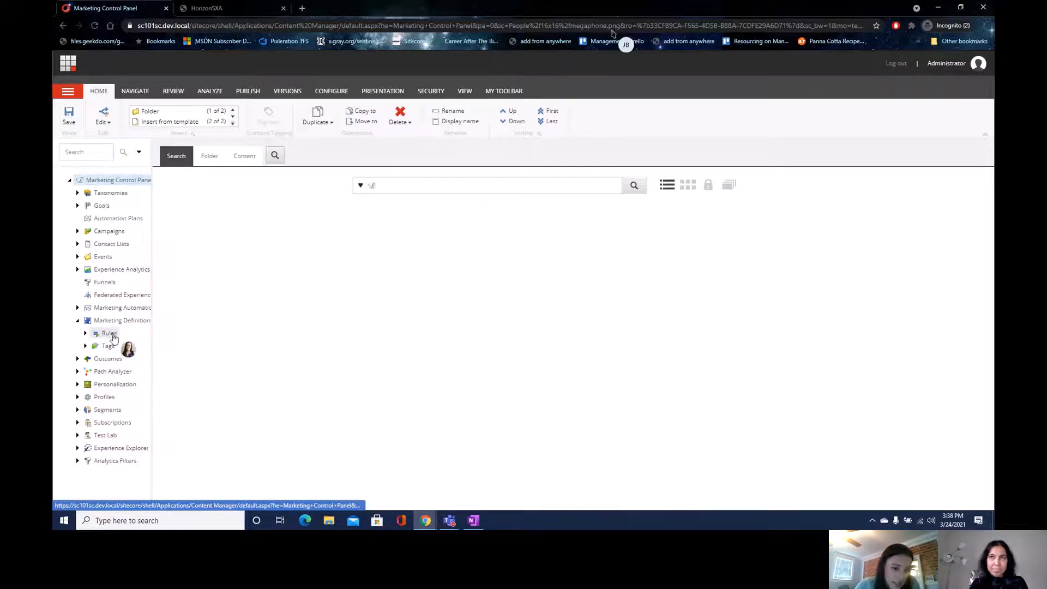
right_click(113, 338)
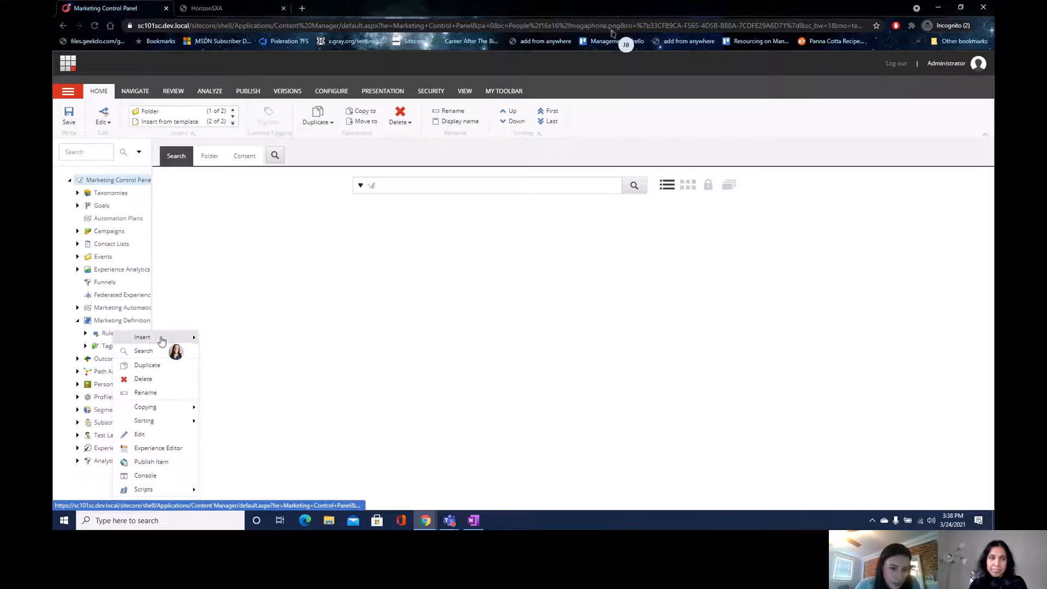
mouse_move(164, 337)
click(221, 338)
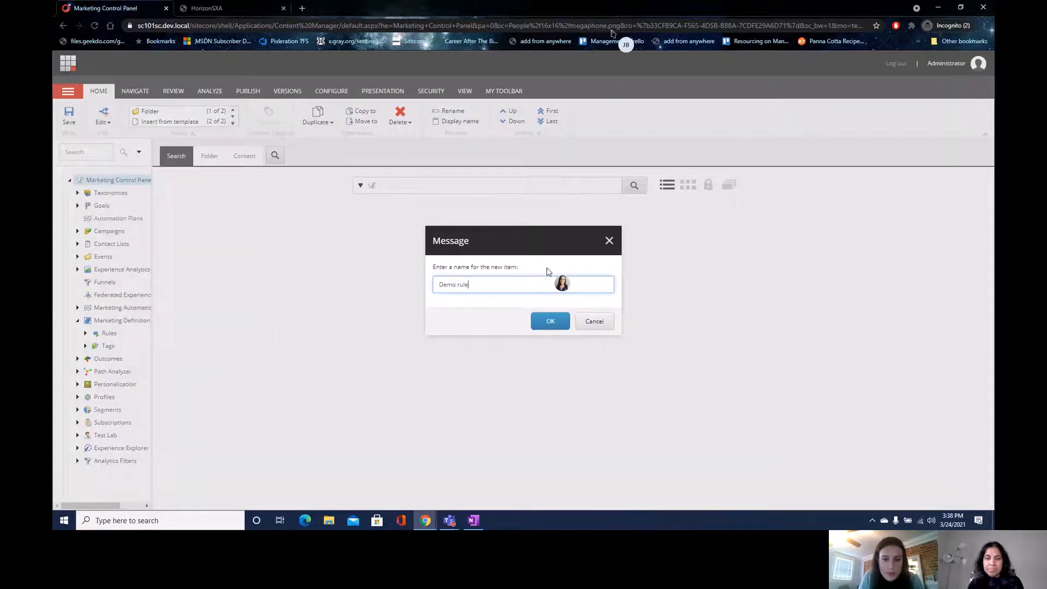
click(555, 323)
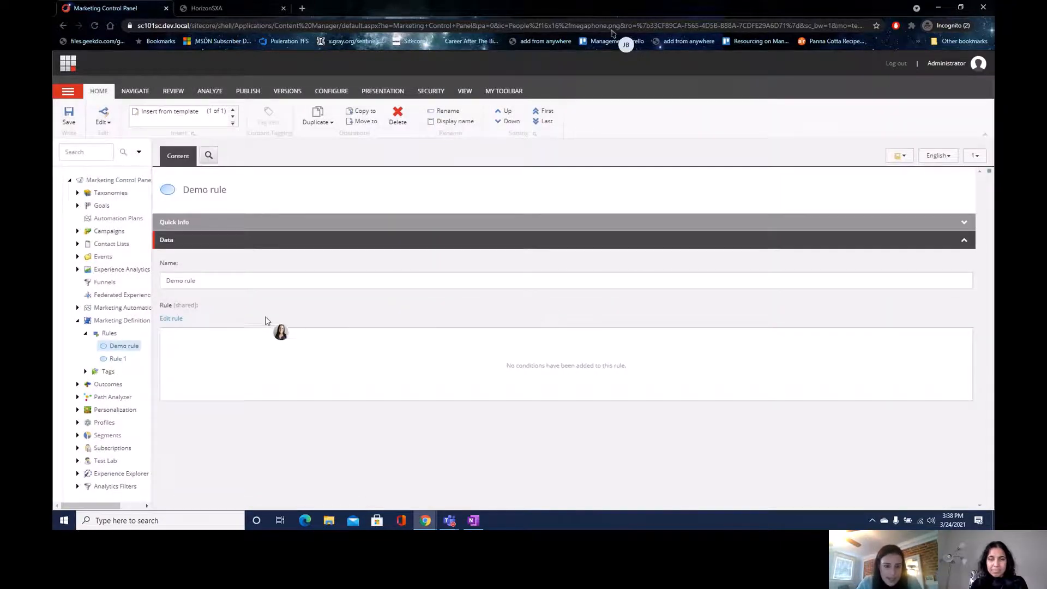
click(175, 319)
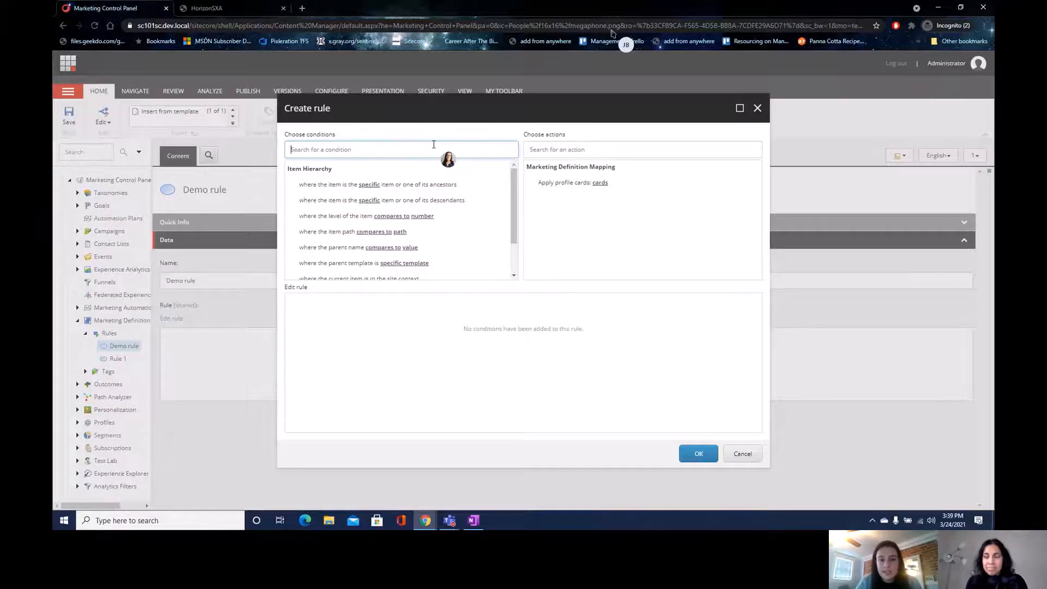
text(tag)
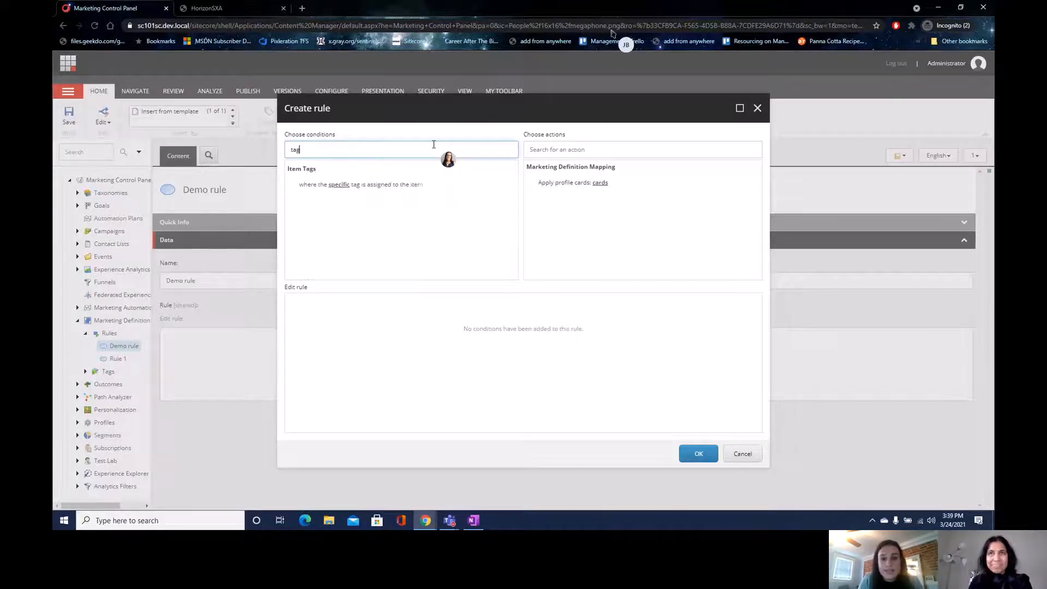
key(BackSpace)
key(BackSpace)
key(BackSpace)
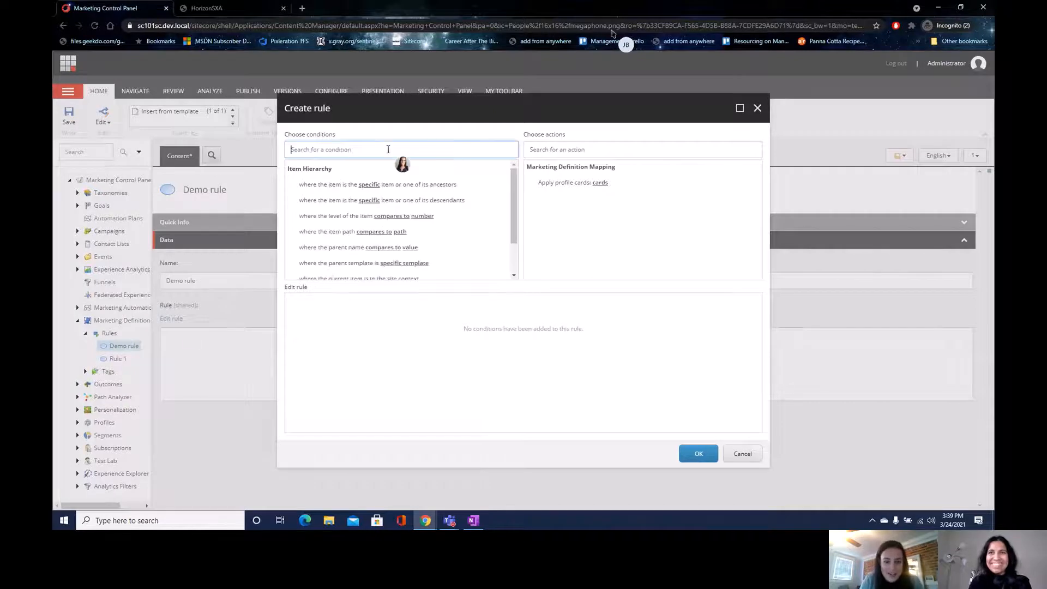
text(tag)
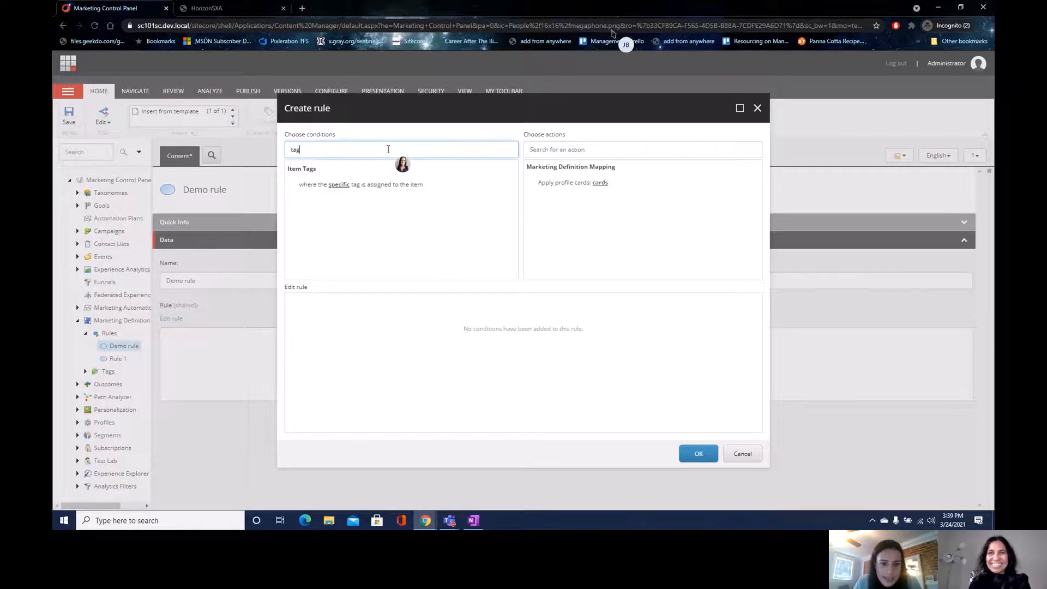
click(370, 185)
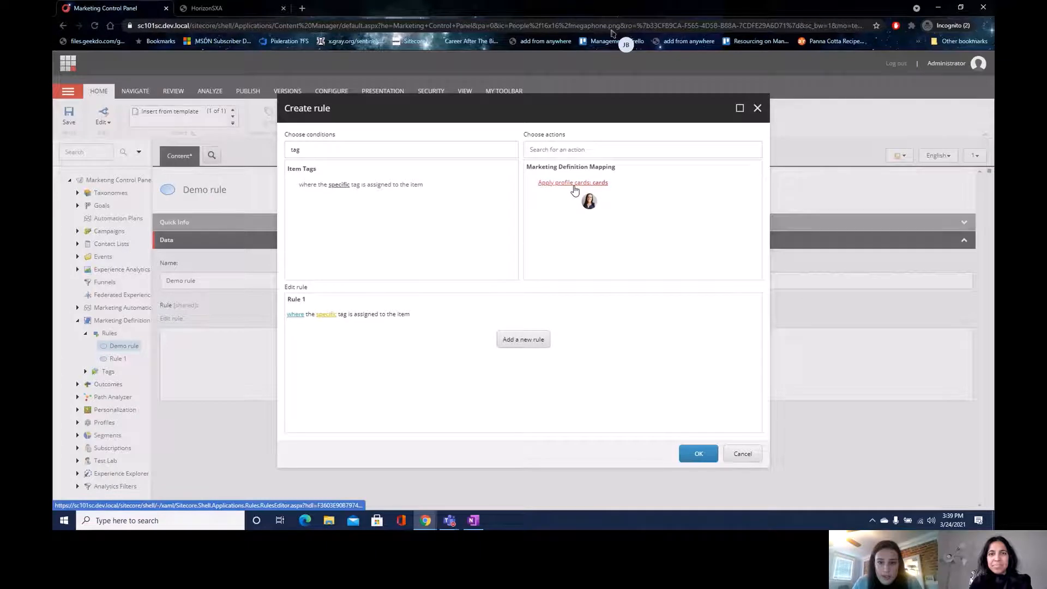
click(575, 188)
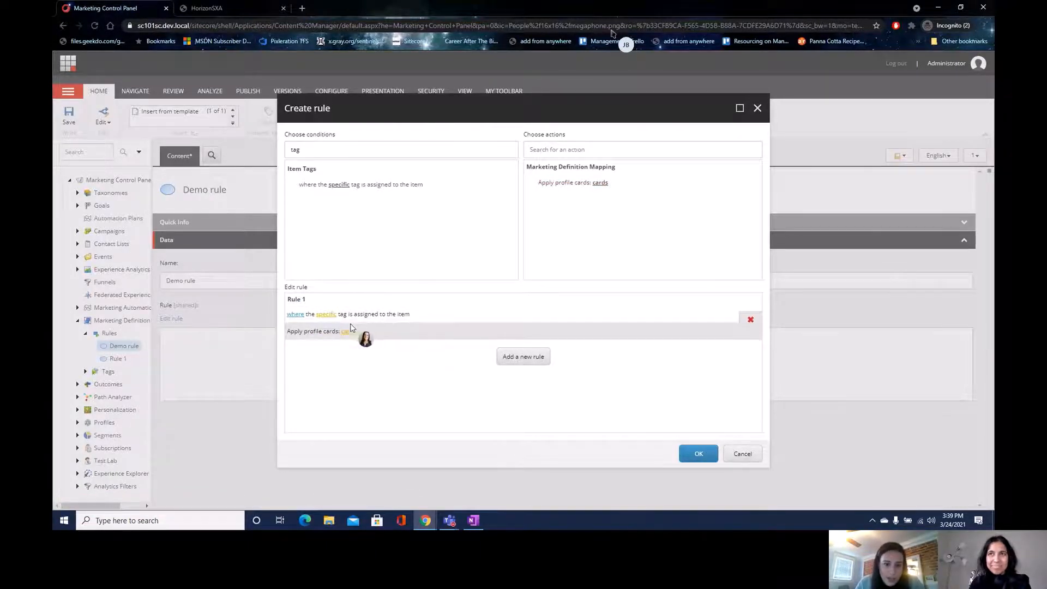
click(325, 316)
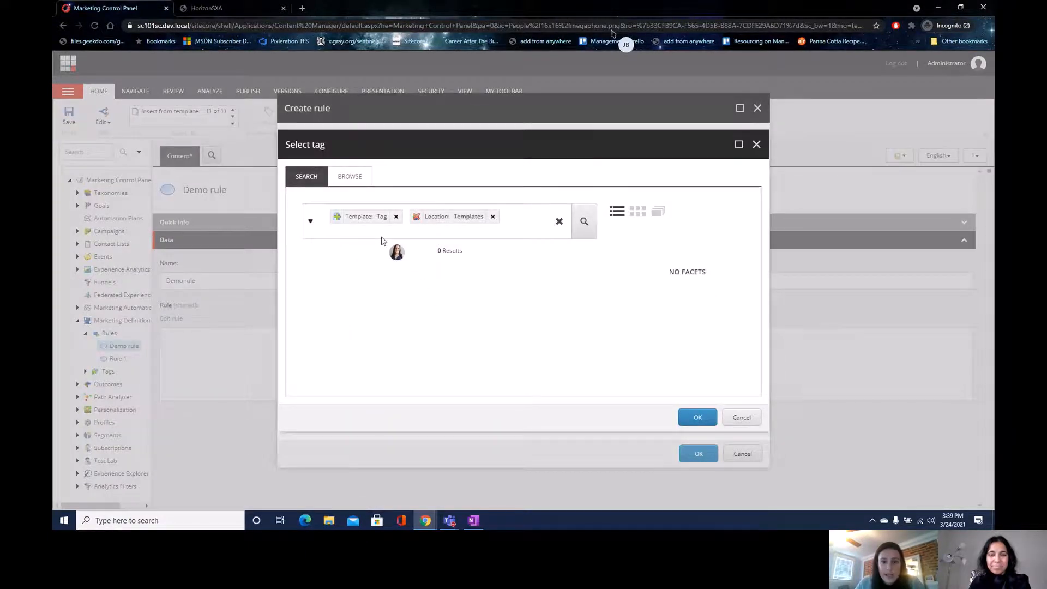
click(698, 417)
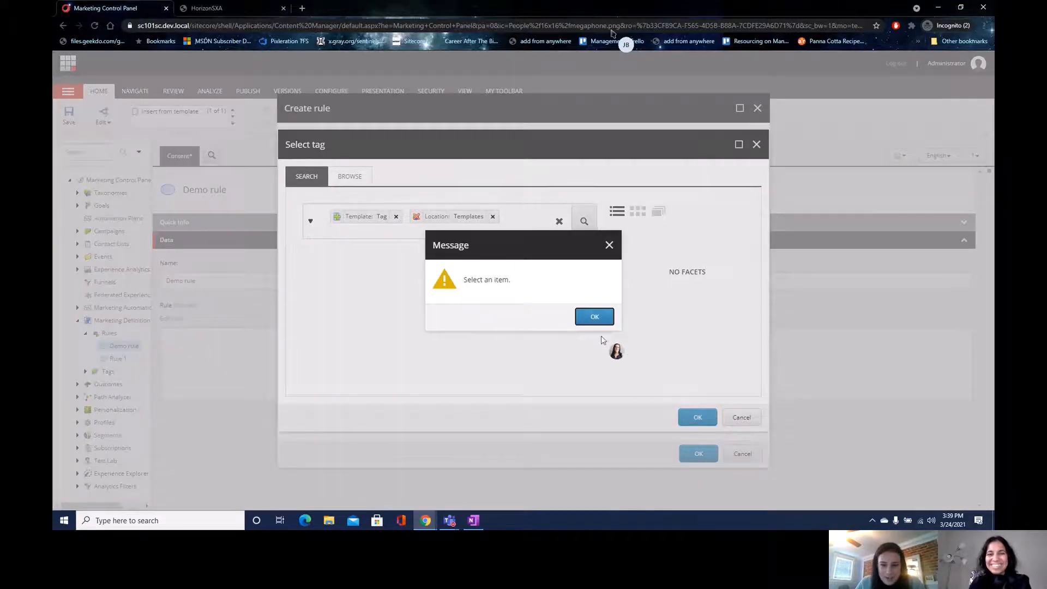
click(597, 319)
click(743, 417)
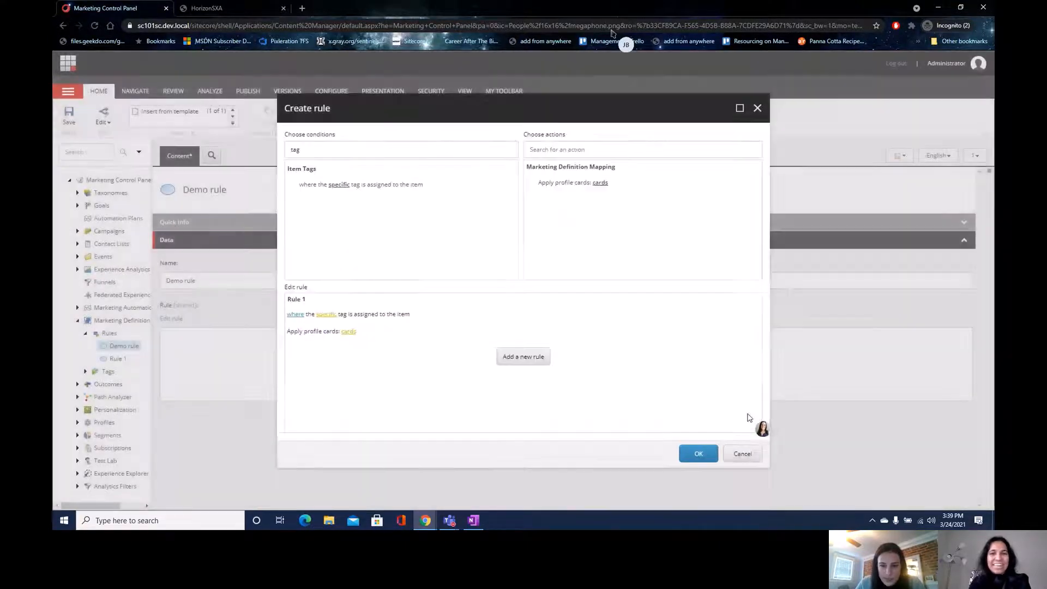
click(349, 331)
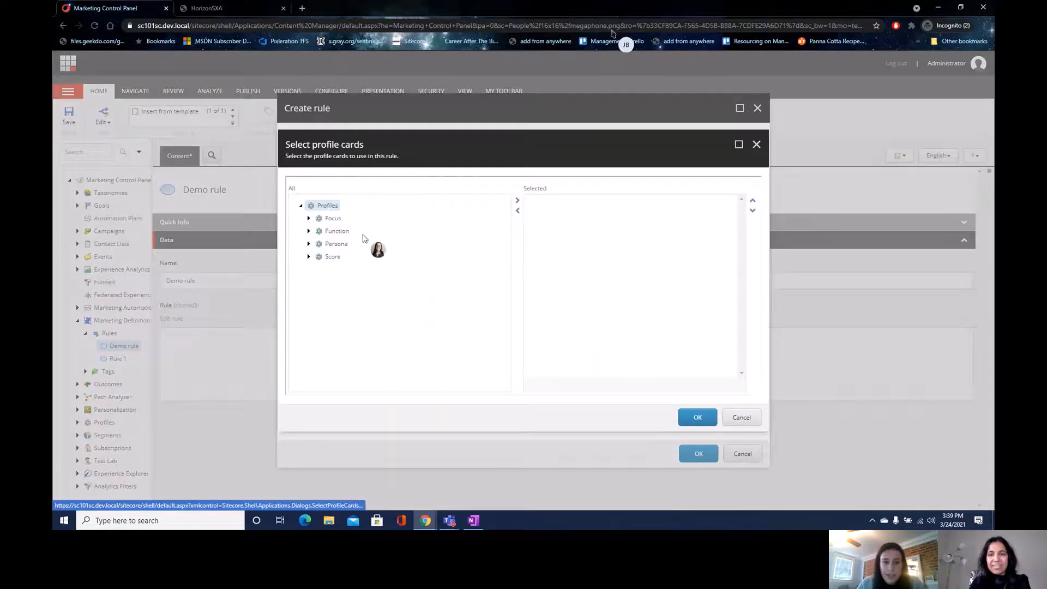
click(742, 418)
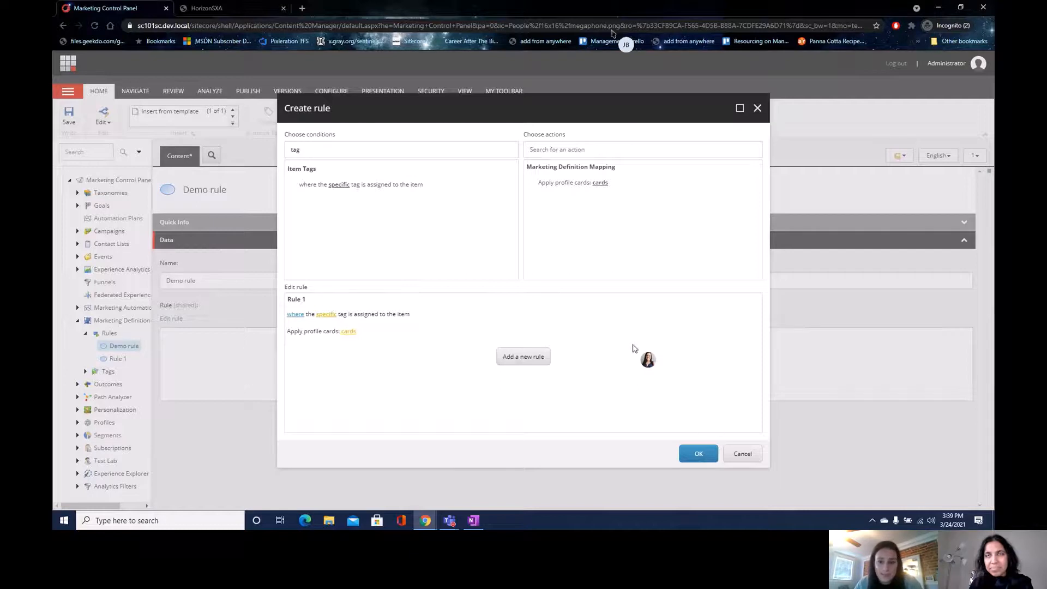
click(744, 454)
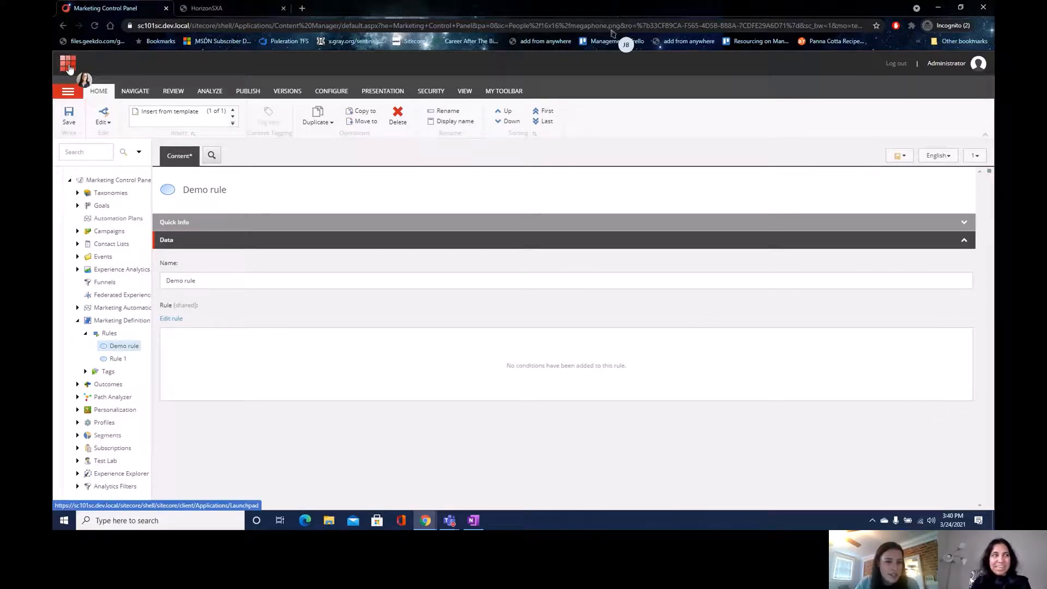
- Discard the unsaved rule changes and open the HorizonSXA Home page in Experience Editor
click(69, 64)
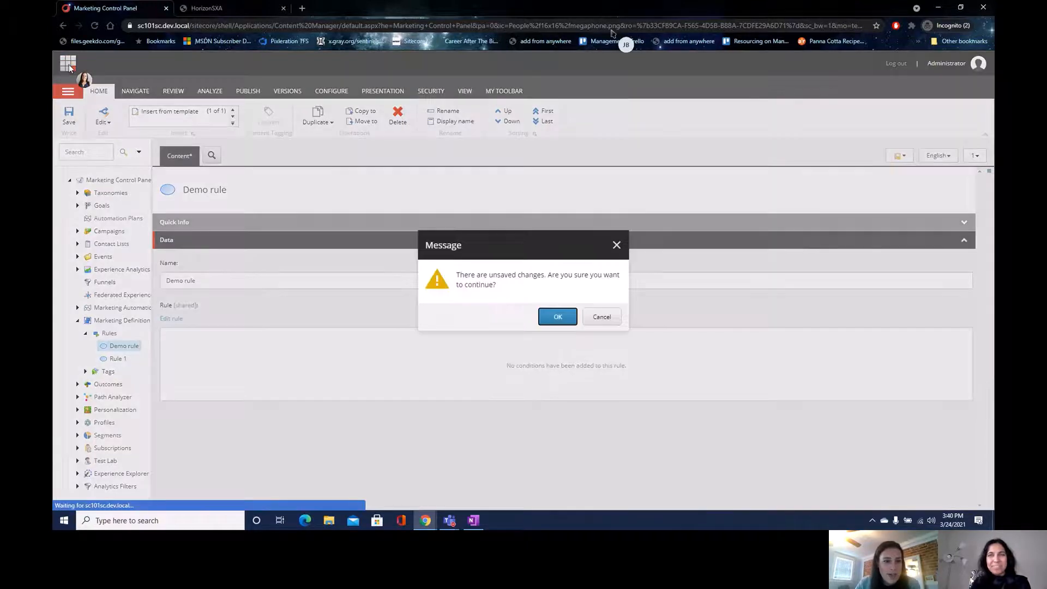
click(558, 318)
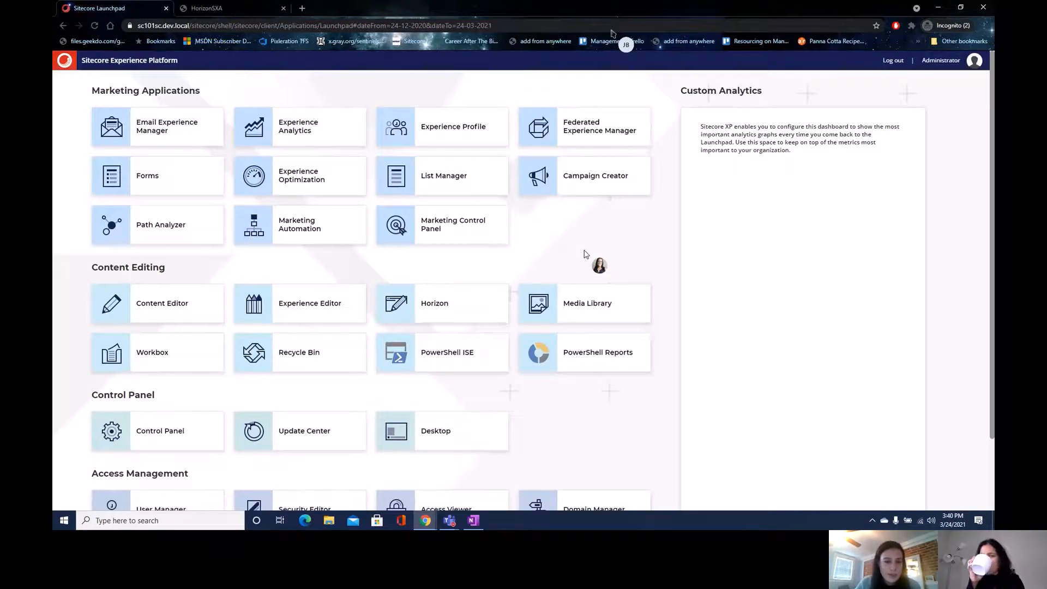
click(269, 313)
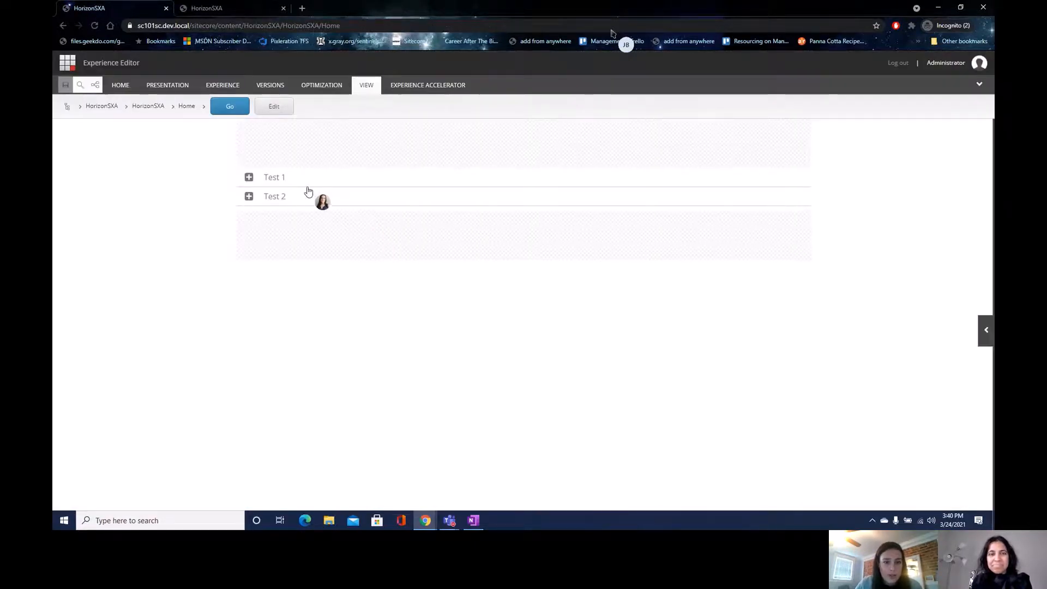
- Select the Test 1 accordion component, add a new personalization rule, and open its rule editor
click(284, 177)
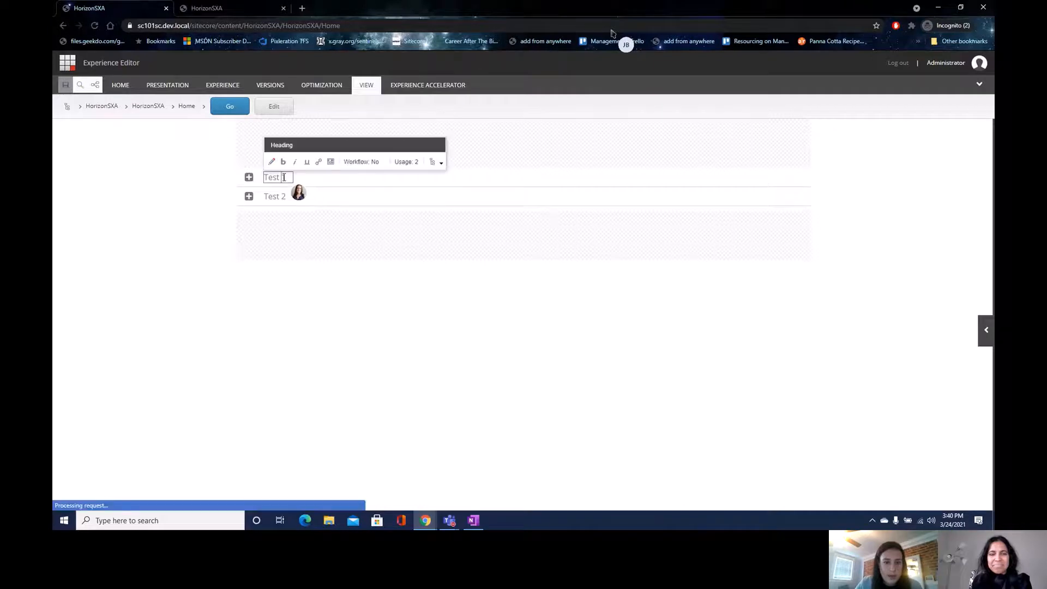
click(316, 184)
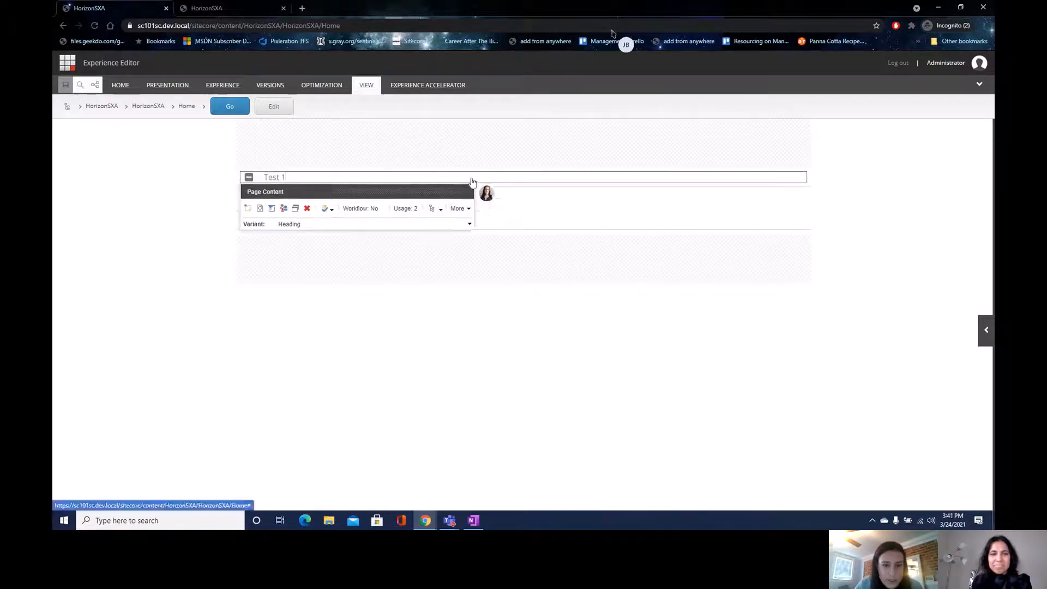
click(286, 211)
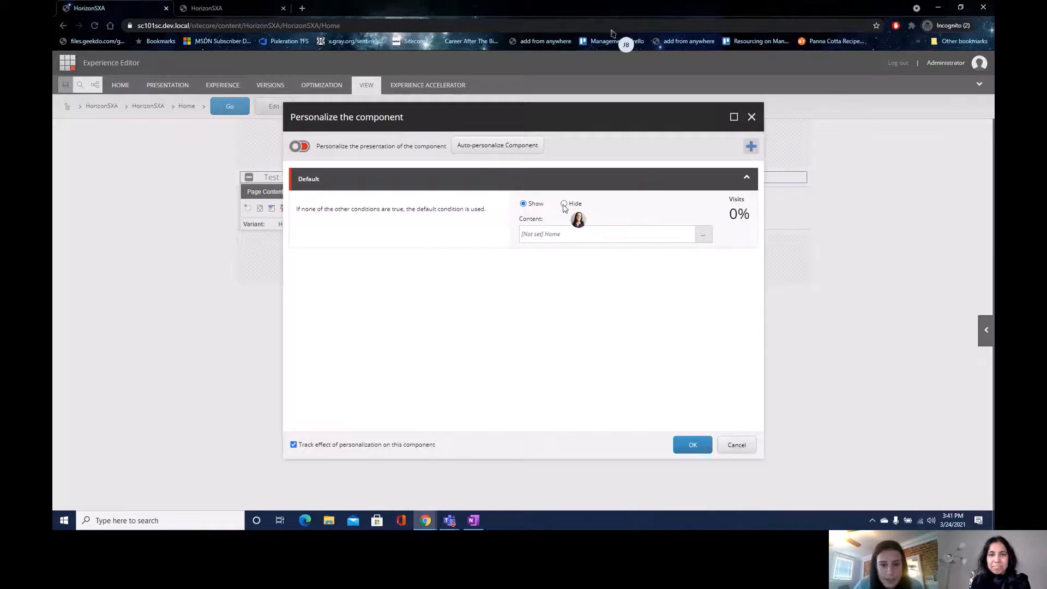
click(752, 147)
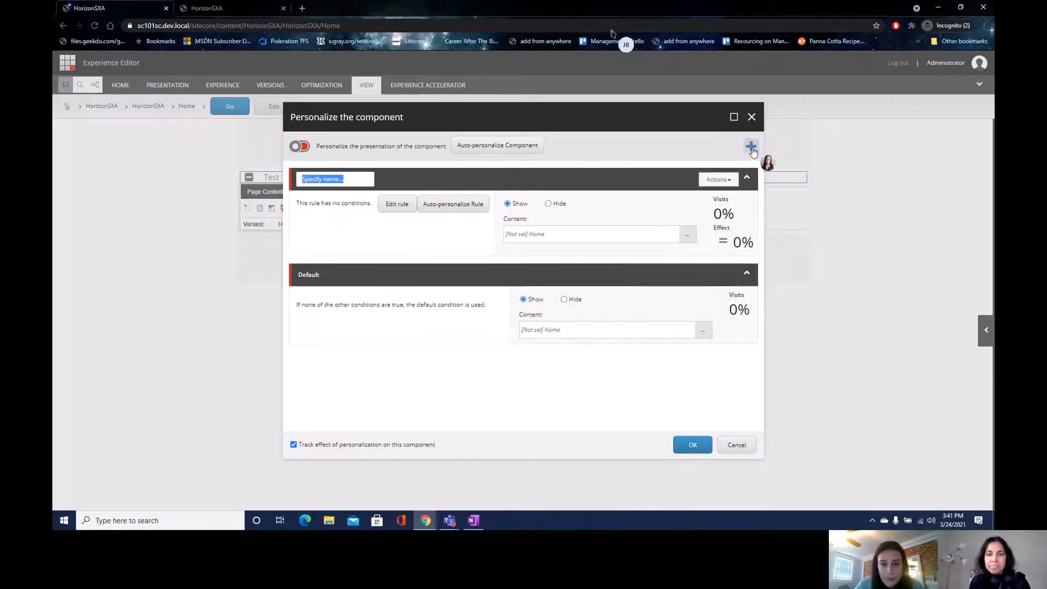
click(404, 208)
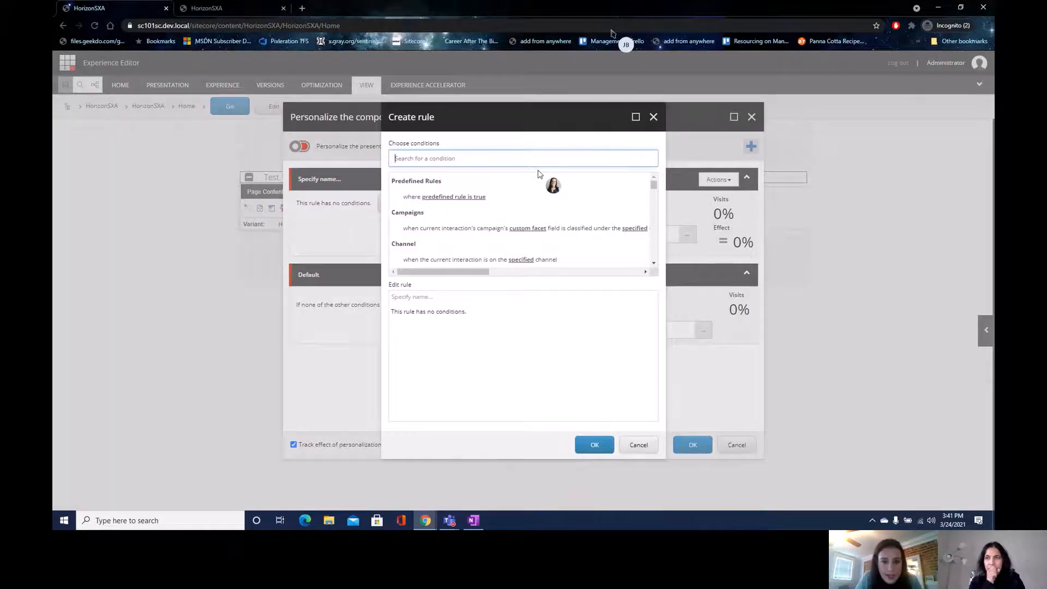
- Add the GeoIP condition 'where the region compares to specific value' to the rule and dismiss the parameters warning
scroll(569, 204, down, 6)
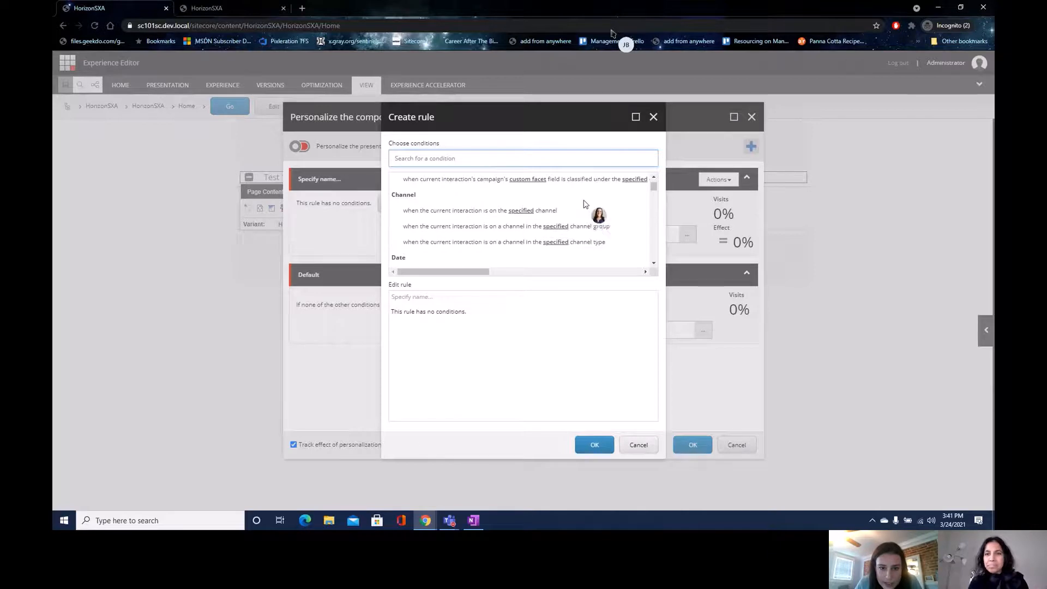
scroll(584, 203, down, 5)
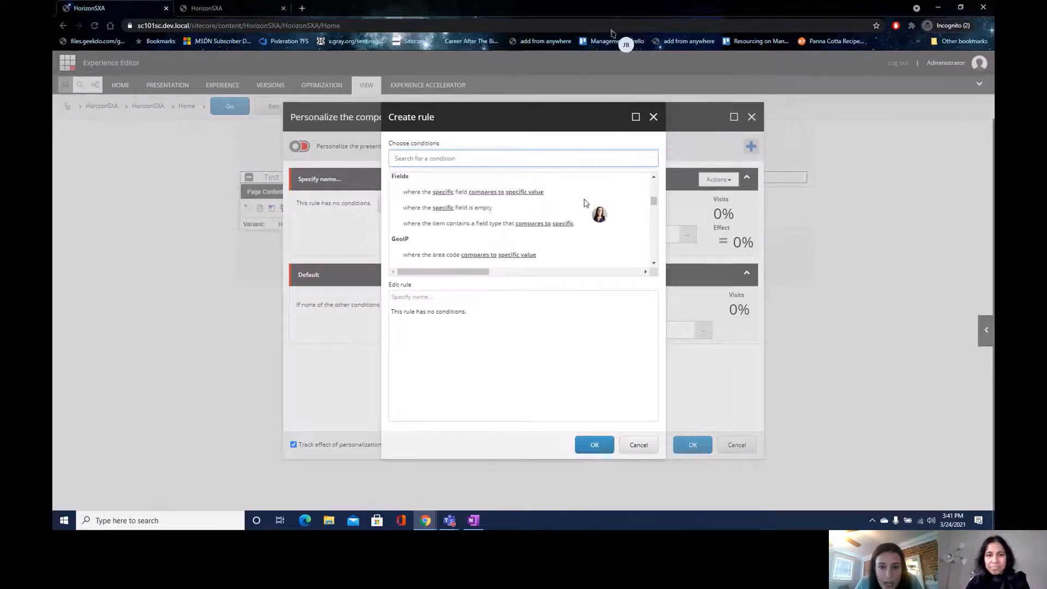
scroll(589, 201, up, 3)
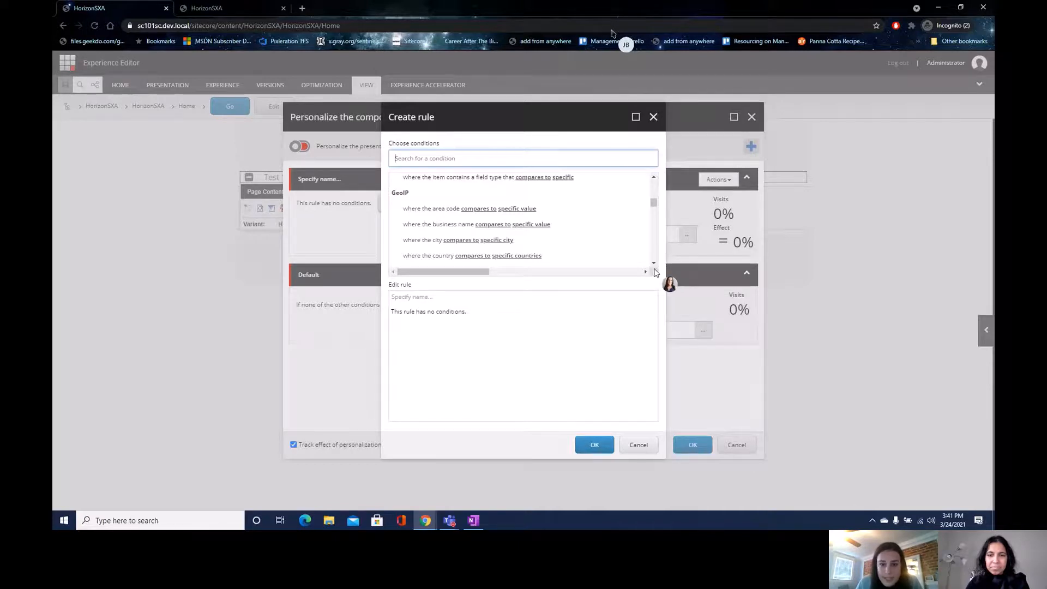
click(654, 265)
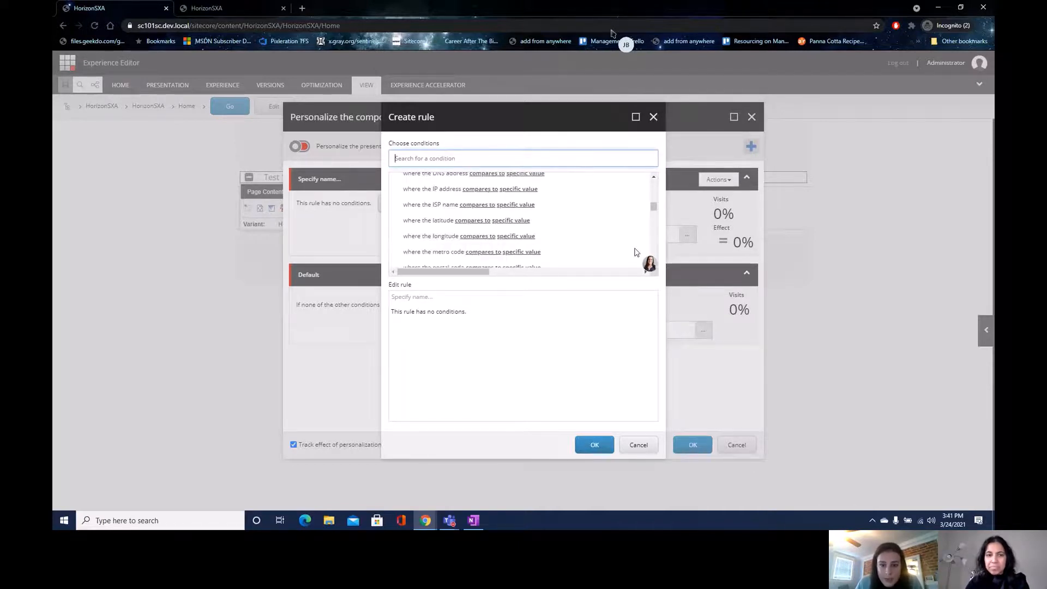
scroll(622, 247, down, 1)
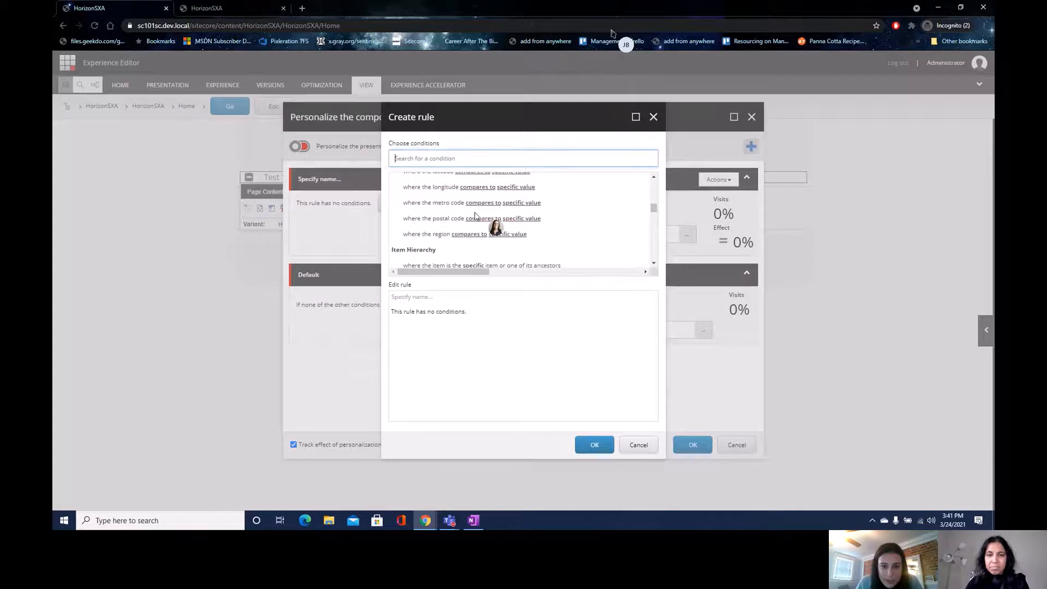
click(448, 235)
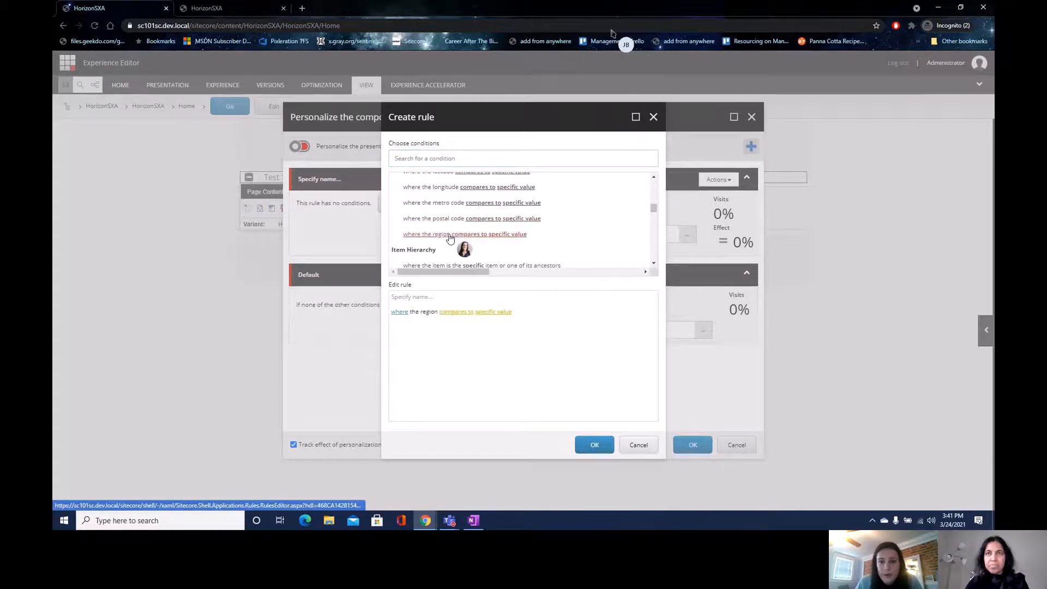
click(596, 446)
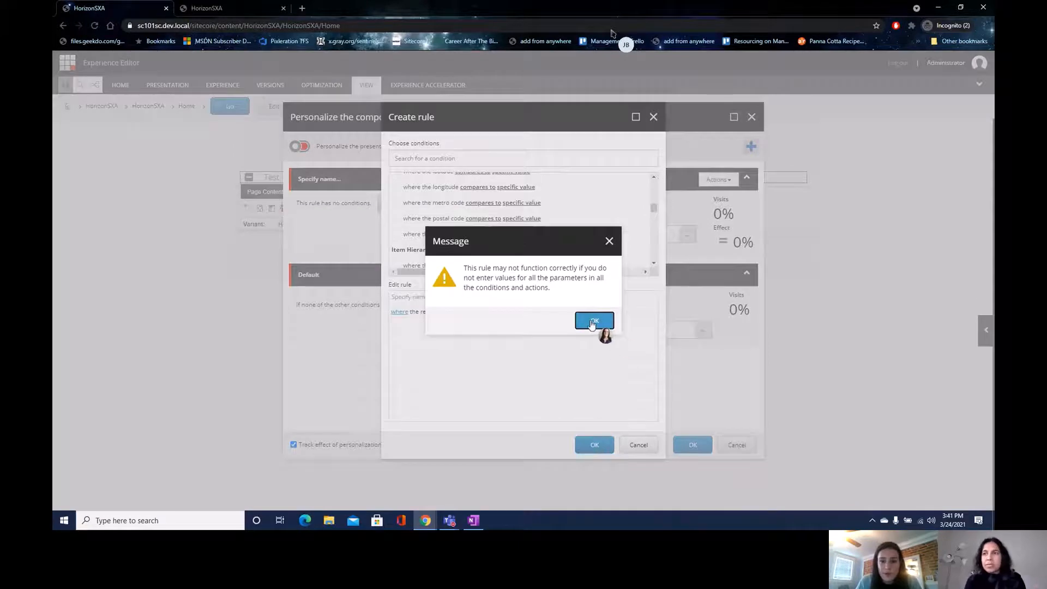
click(597, 322)
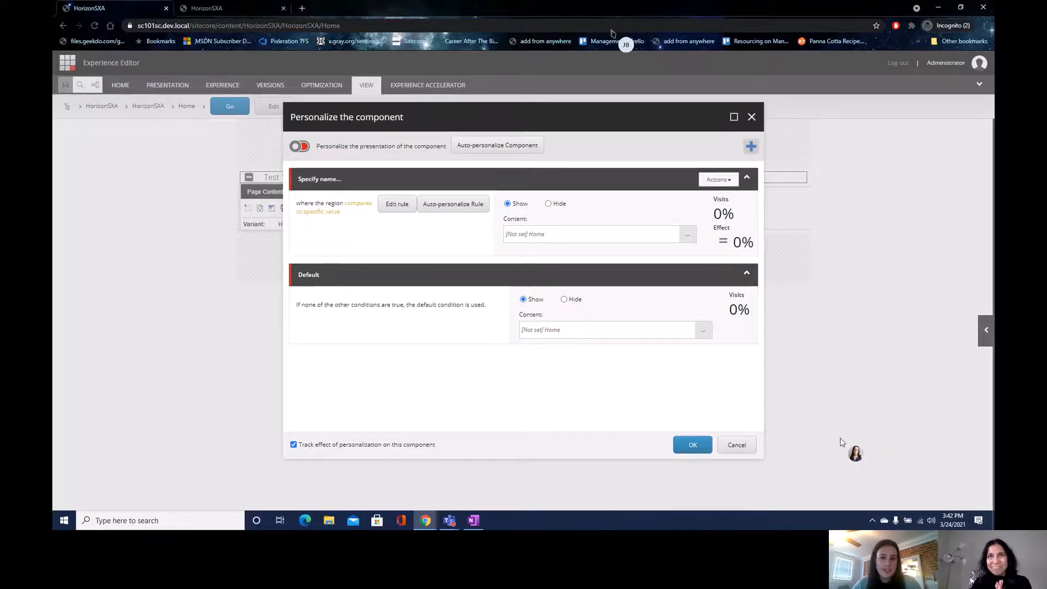
- Cancel the Personalize dialog and open Email Experience Manager from the Launchpad
click(736, 445)
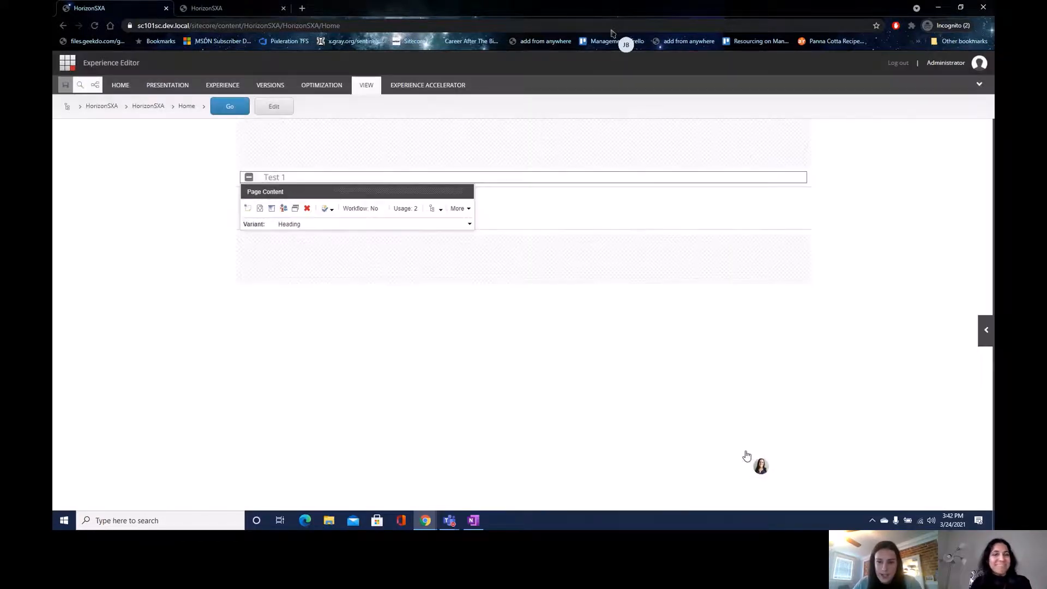
click(66, 63)
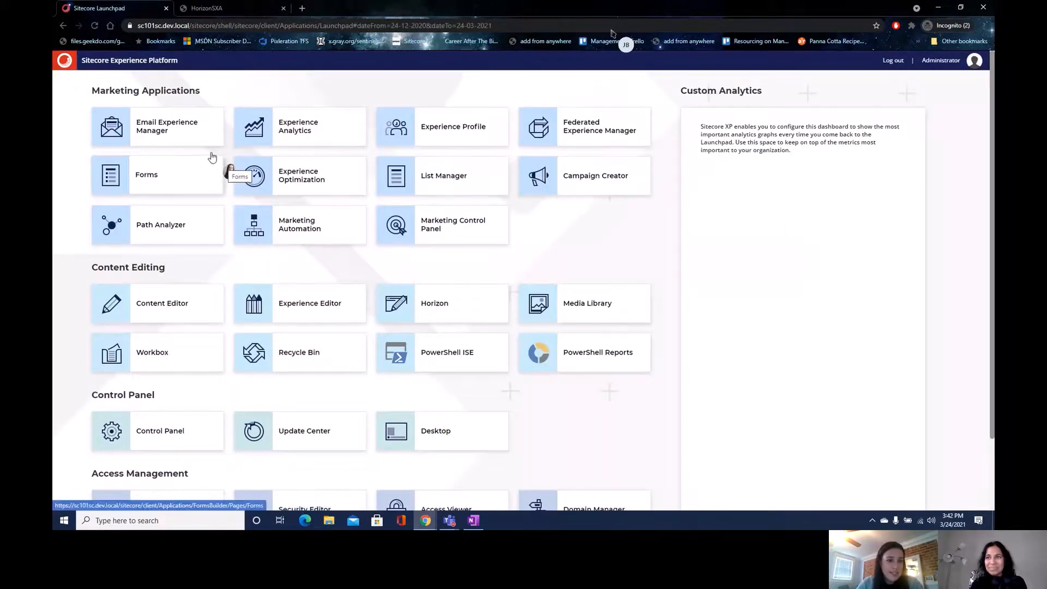
click(207, 137)
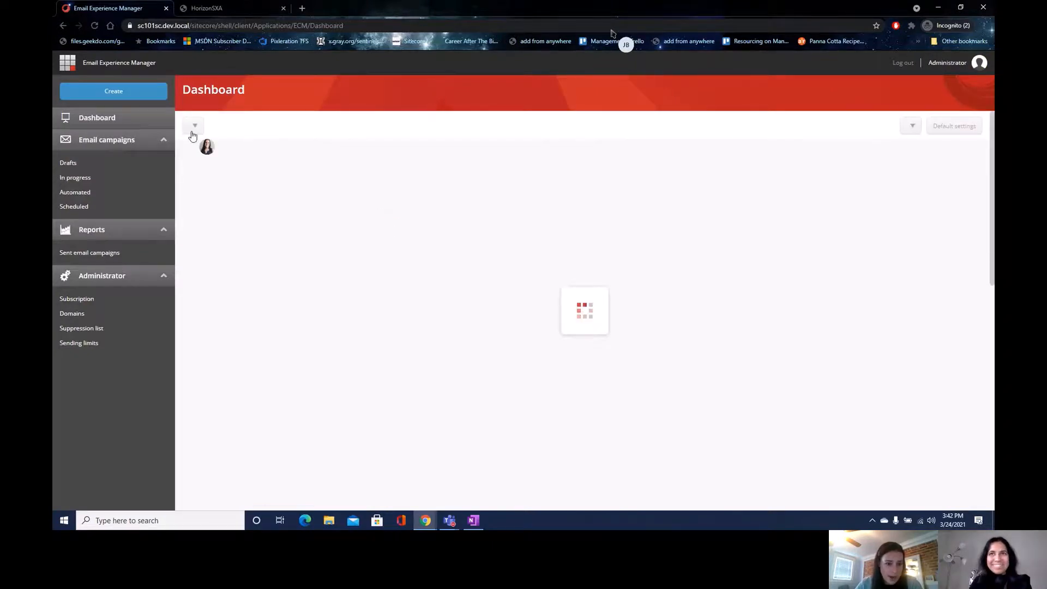
- Start a regular email campaign and browse its templates, such as Announcement and Two Column
click(131, 96)
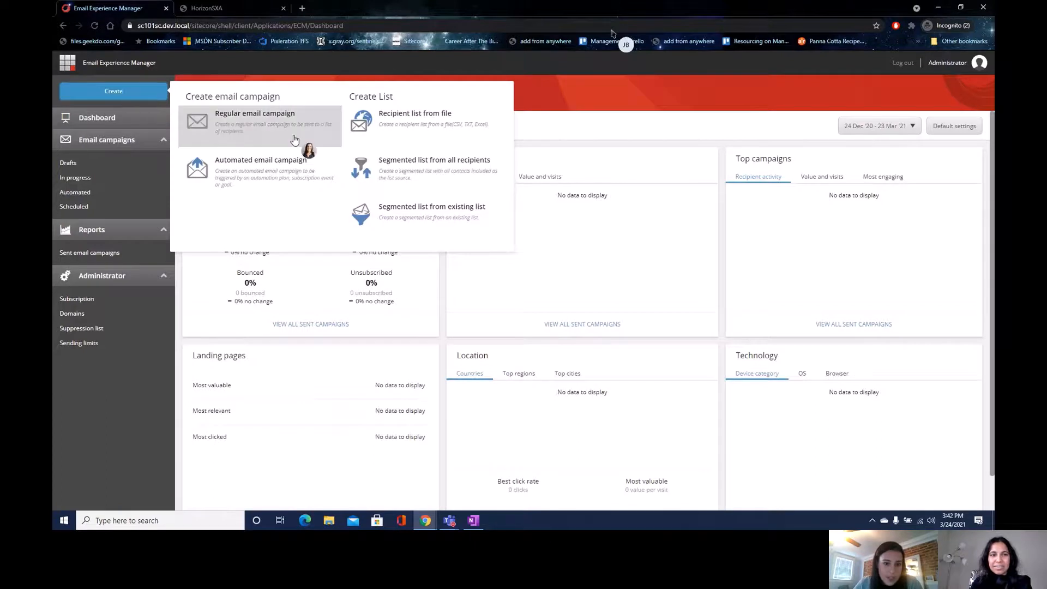
click(321, 126)
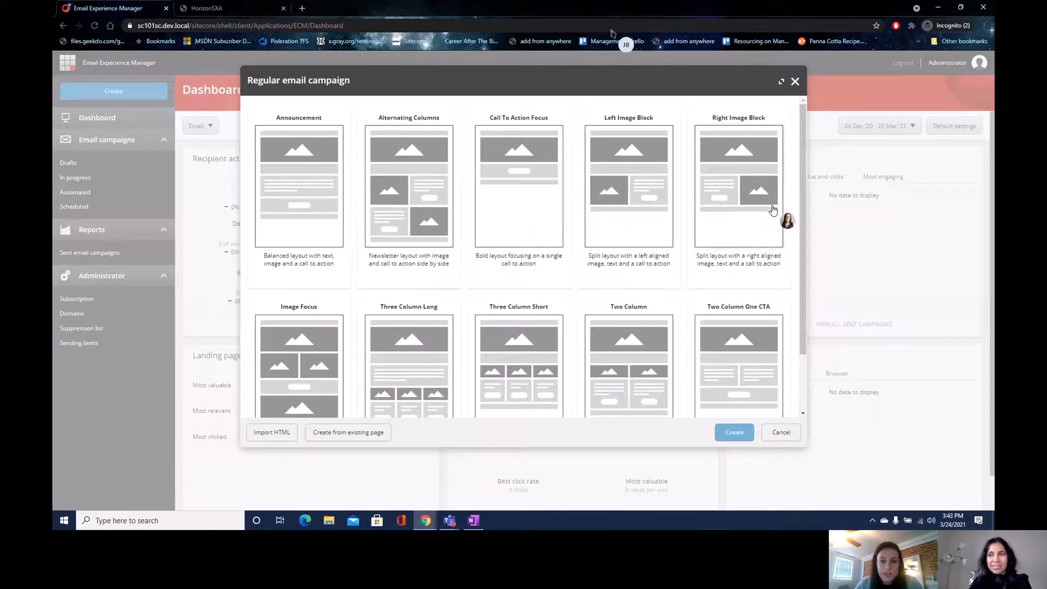
scroll(787, 217, down, 3)
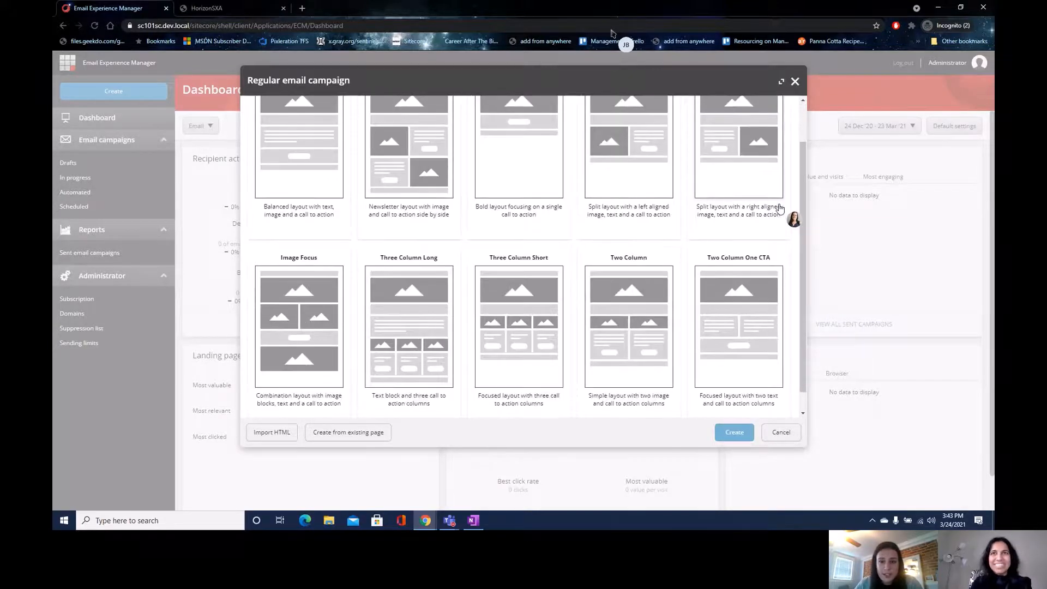
scroll(789, 216, up, 3)
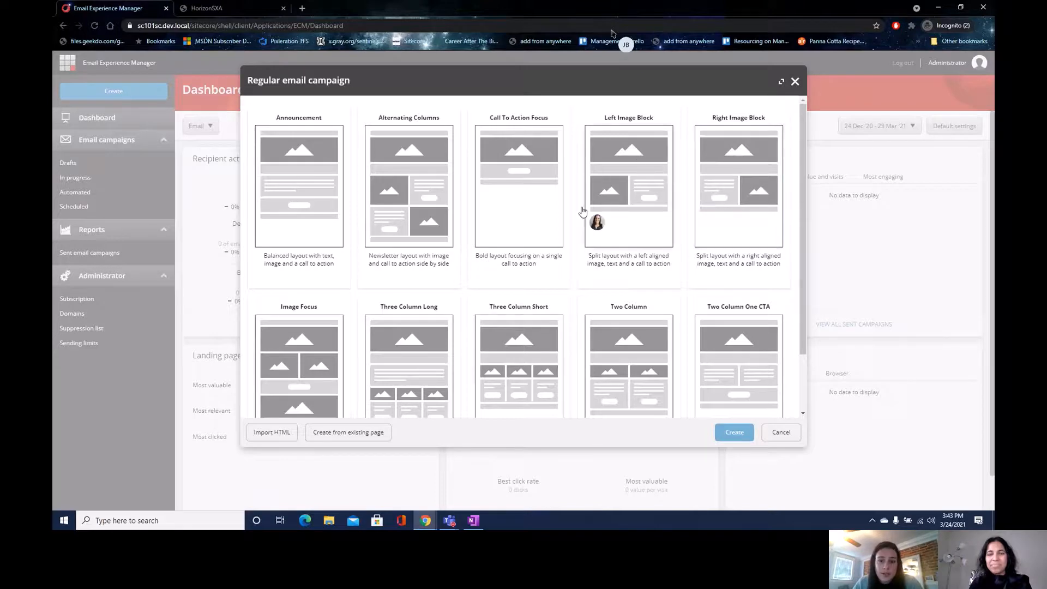
scroll(575, 359, down, 2)
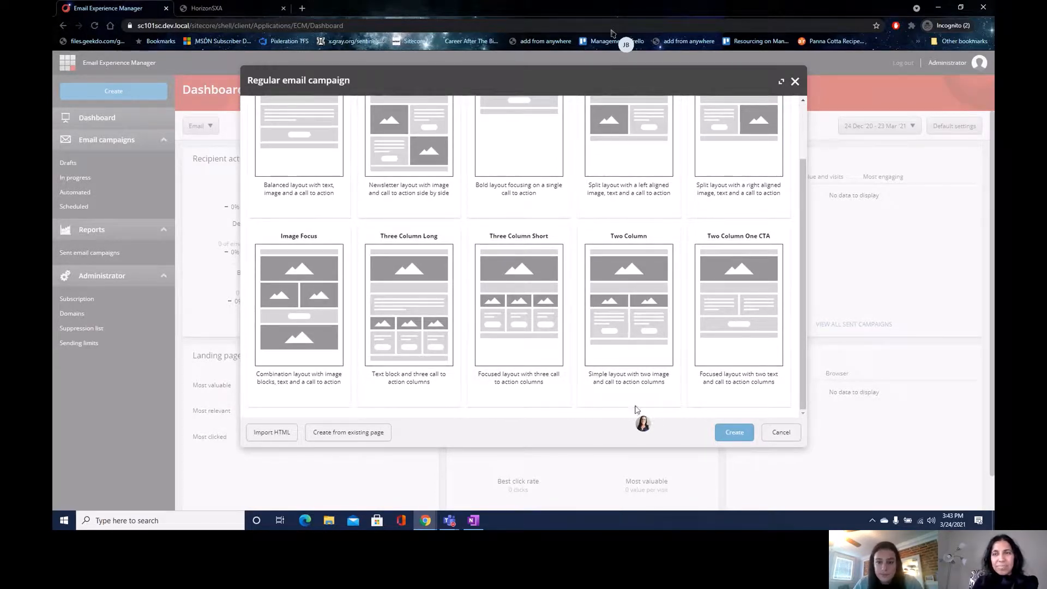
scroll(762, 355, up, 2)
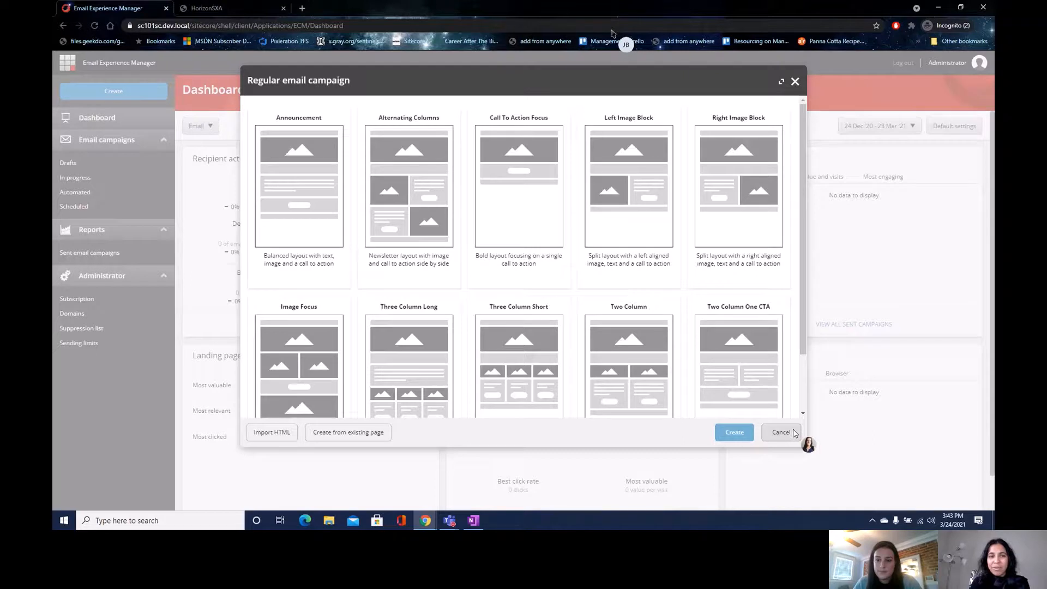
- Cancel the campaign template dialog and open the Forms application from the Launchpad
click(793, 432)
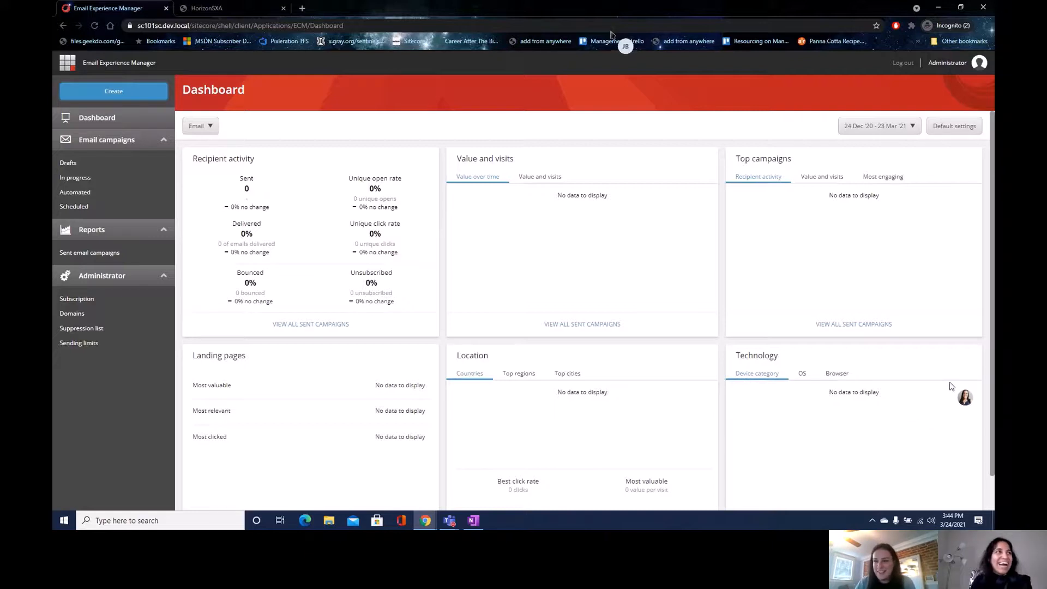
click(67, 62)
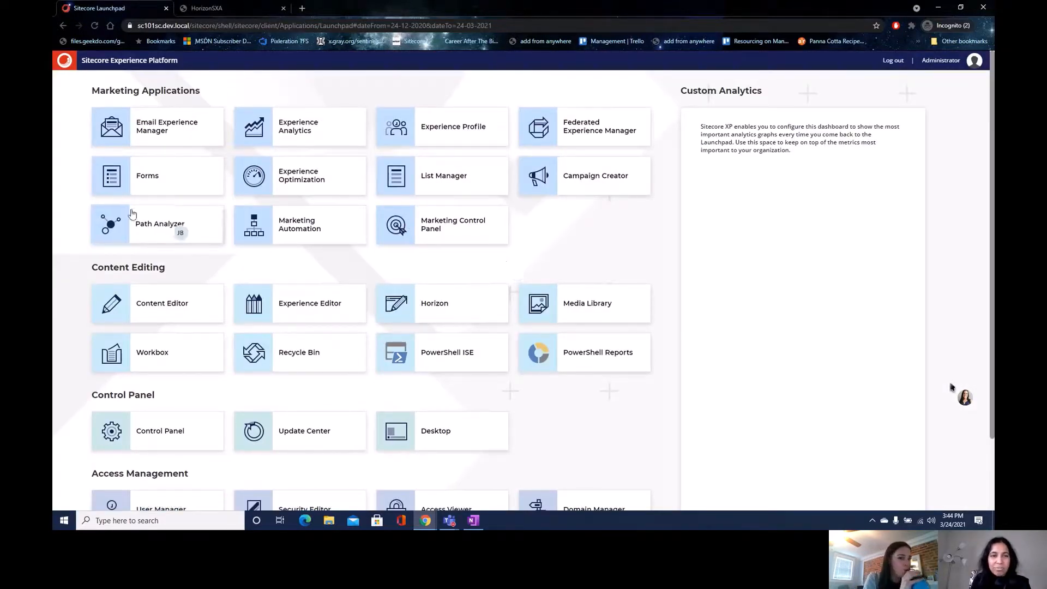
click(136, 182)
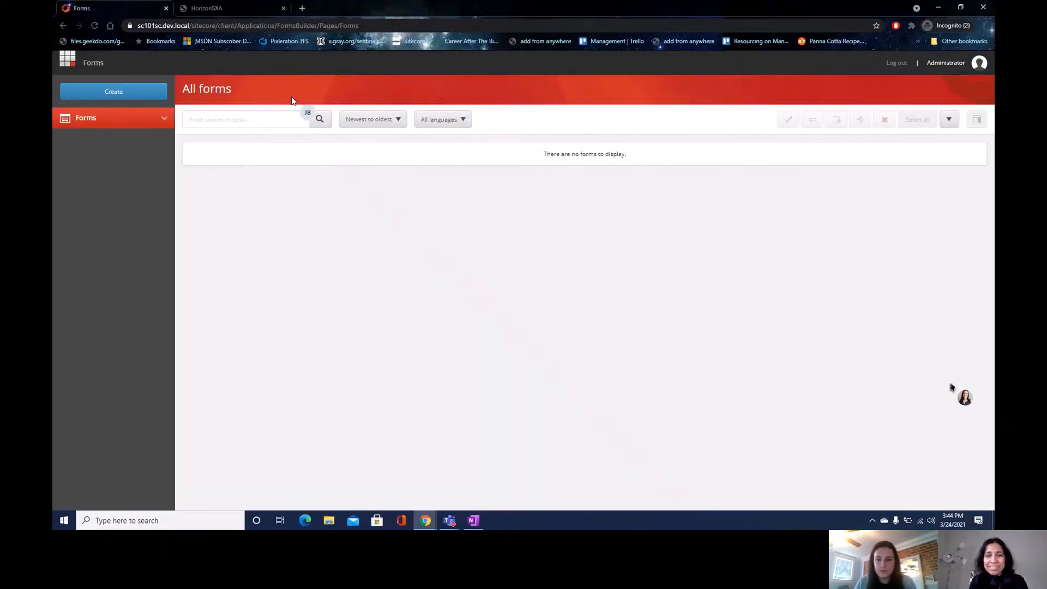
- Create a blank form, add a Single-line text field, and select it
click(158, 91)
click(207, 143)
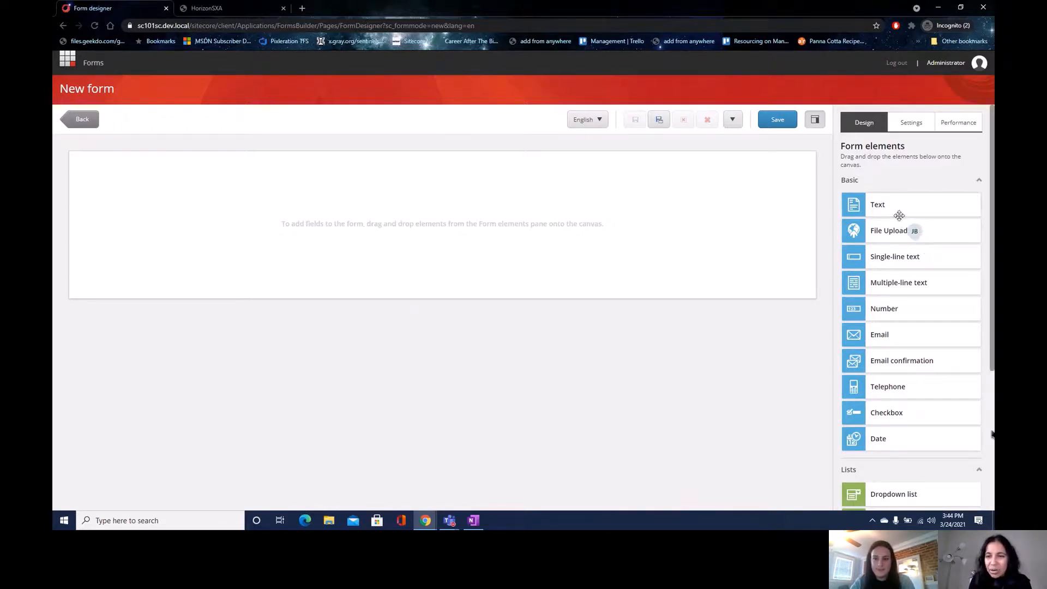
drag(897, 211, 562, 217)
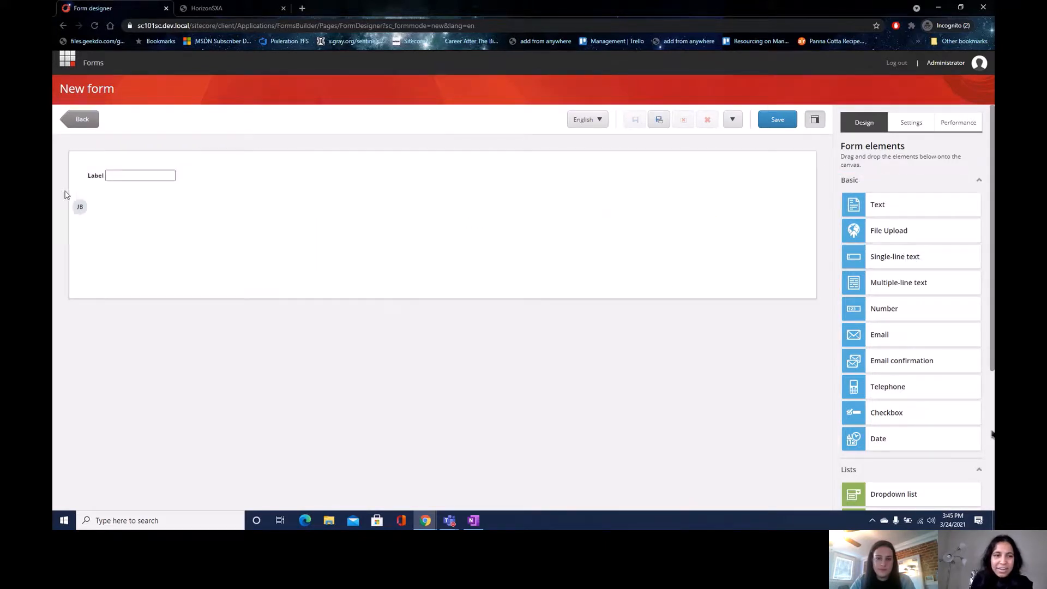
click(94, 178)
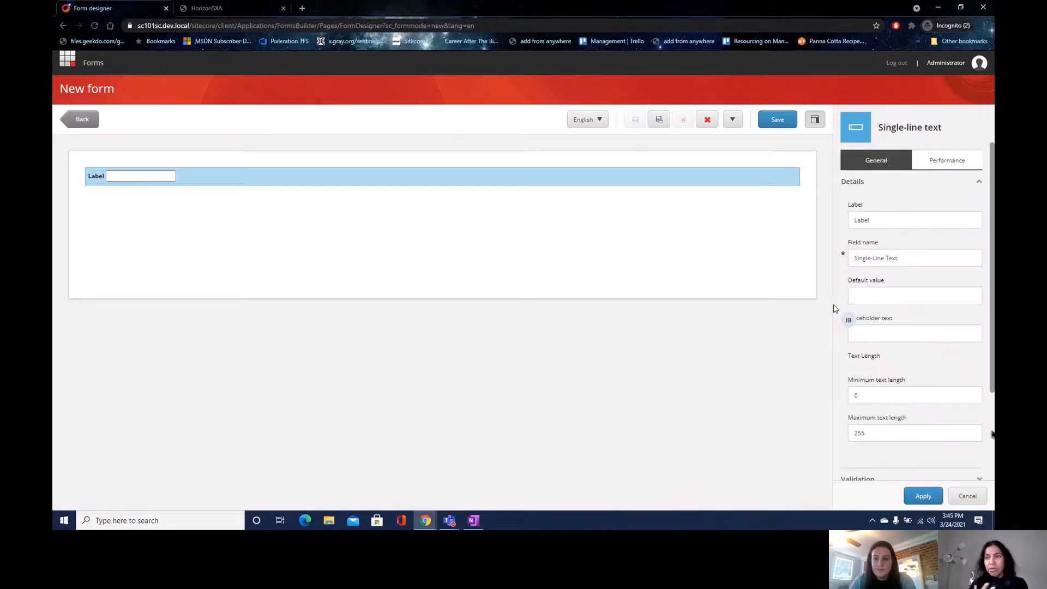
- Relabel the single-line text field 'Name', set its validation to Mandatory, and apply
double_click(901, 224)
text(Name)
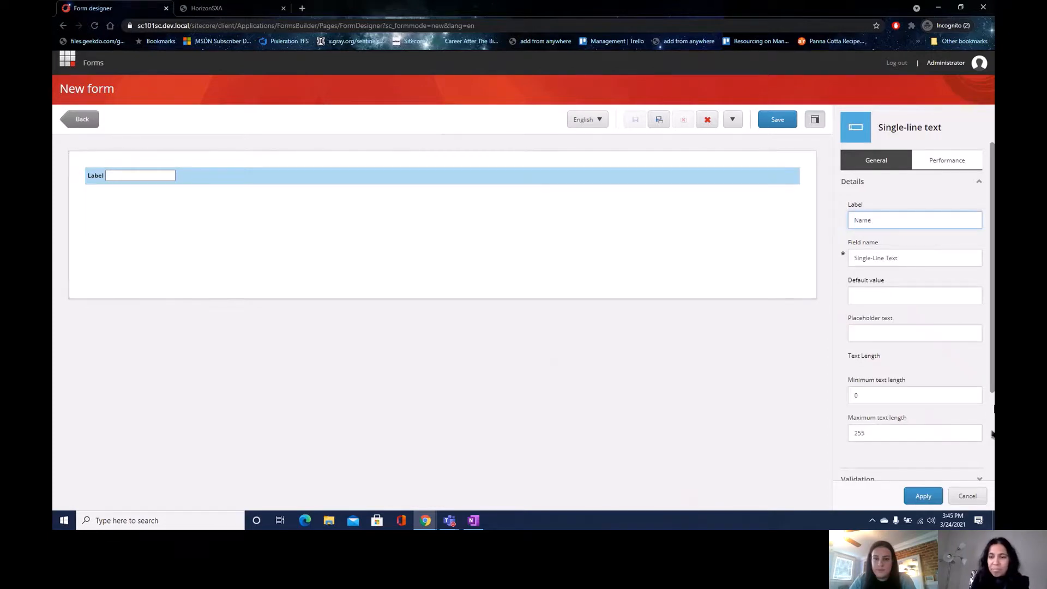
scroll(988, 345, down, 3)
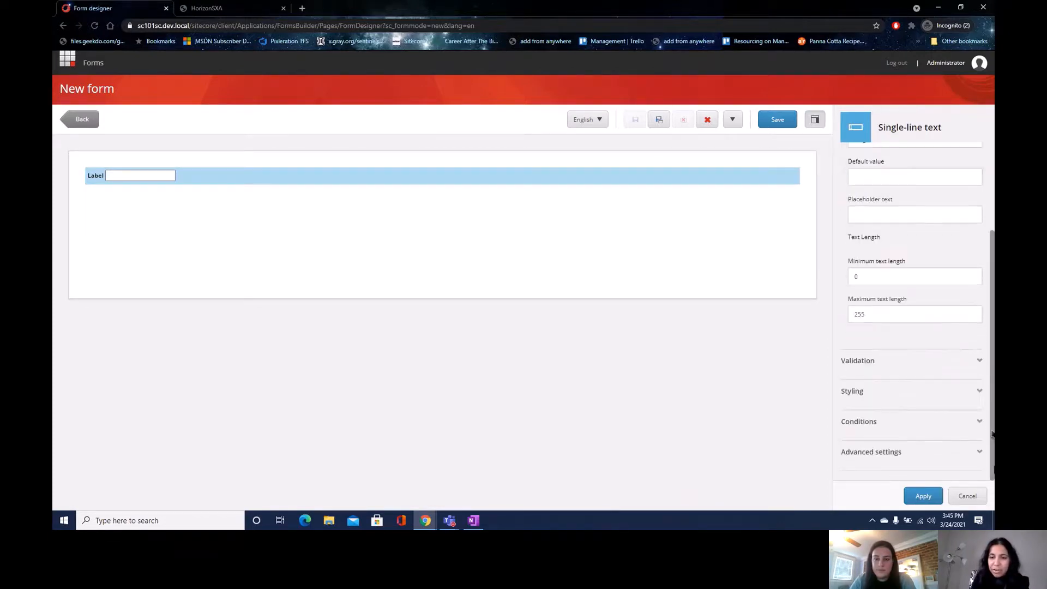
click(939, 369)
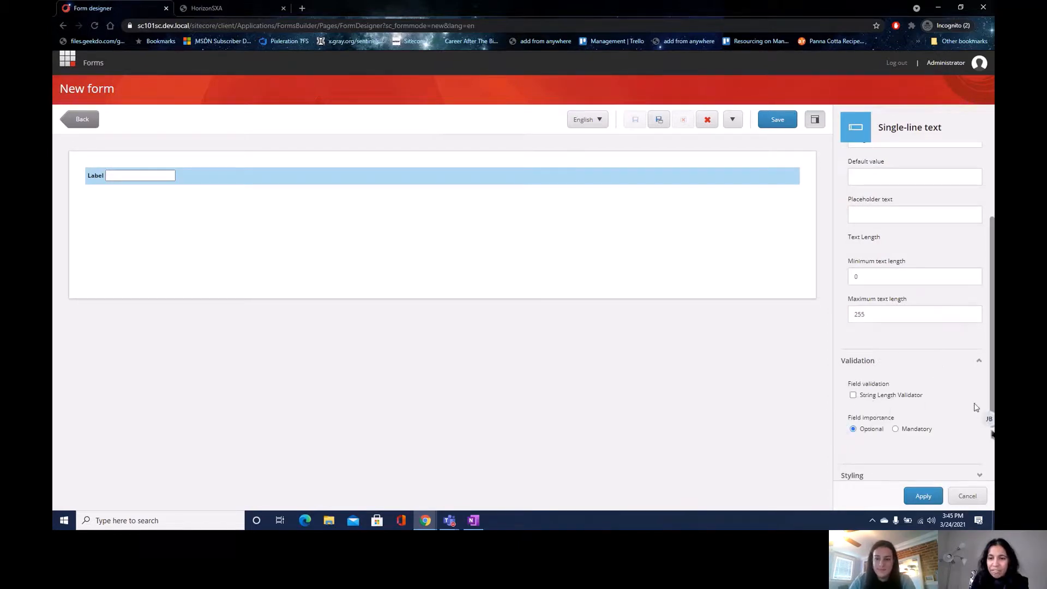
click(896, 429)
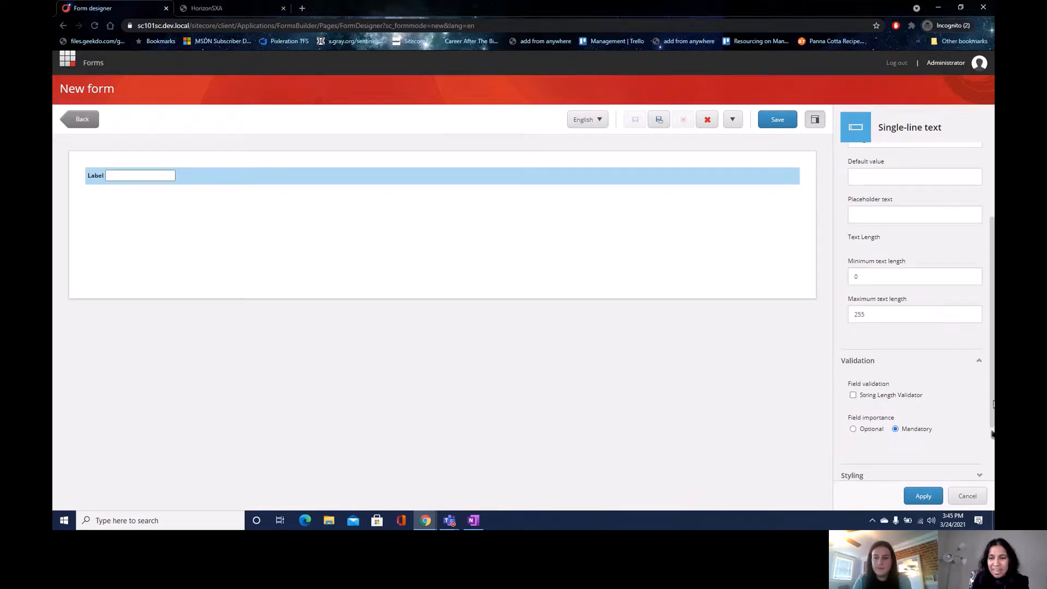
scroll(991, 499, down, 2)
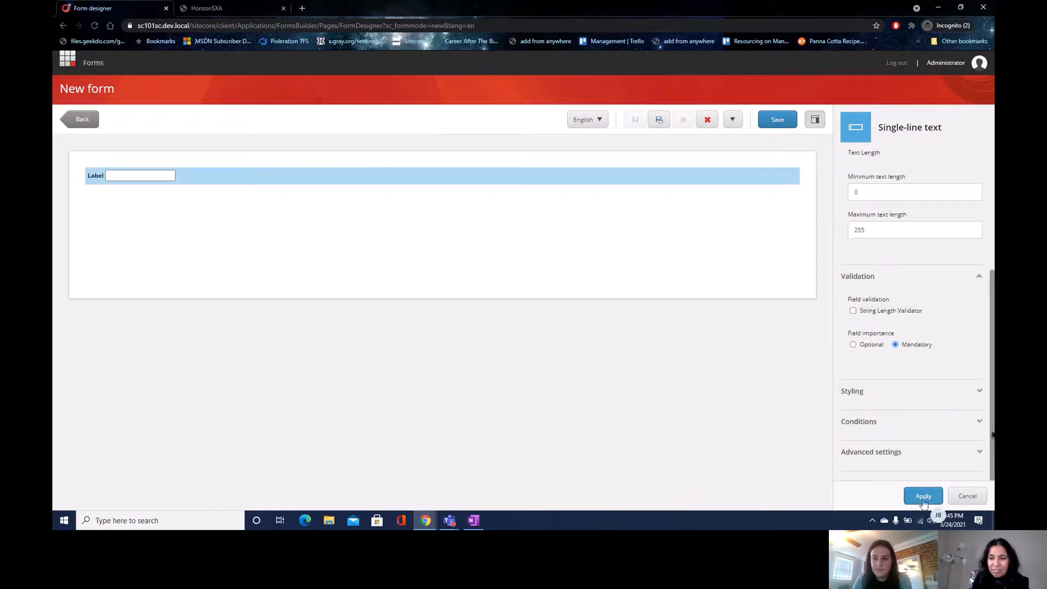
click(929, 458)
scroll(927, 469, down, 3)
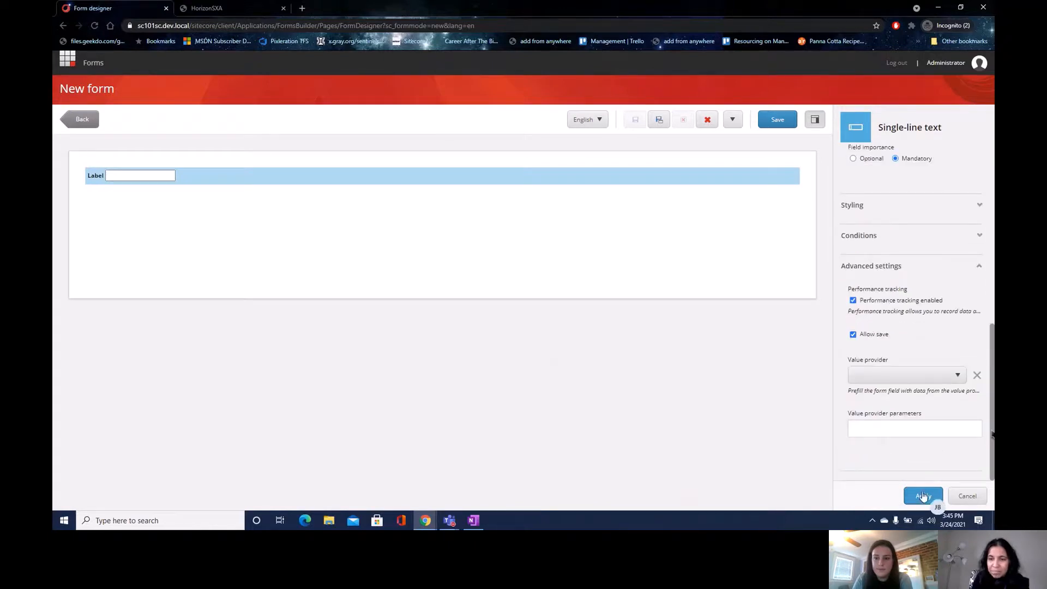
click(923, 496)
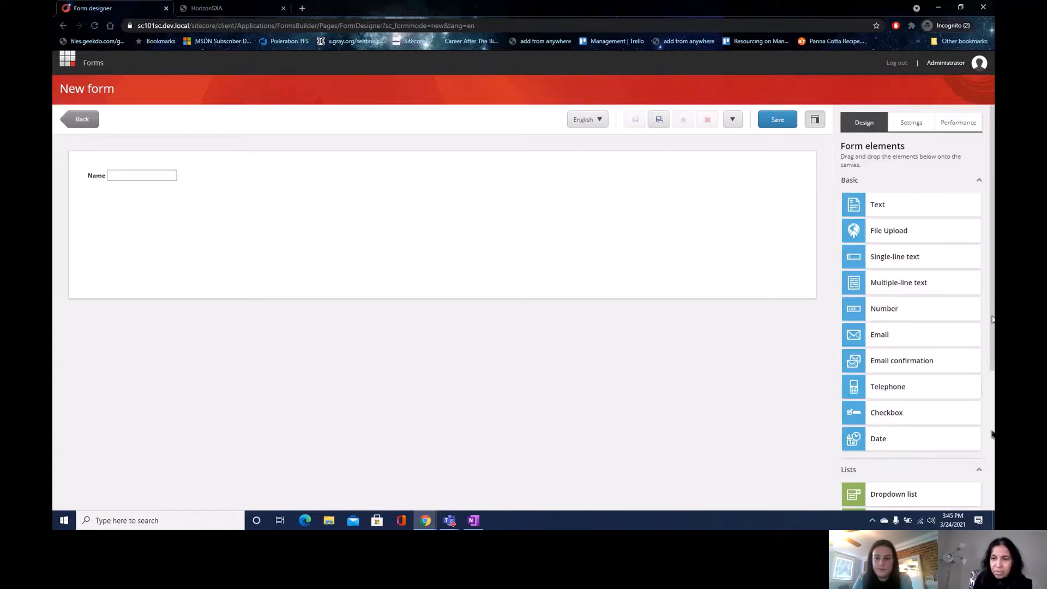
- Place a submit button on the form below the Name field
drag(992, 318, 984, 475)
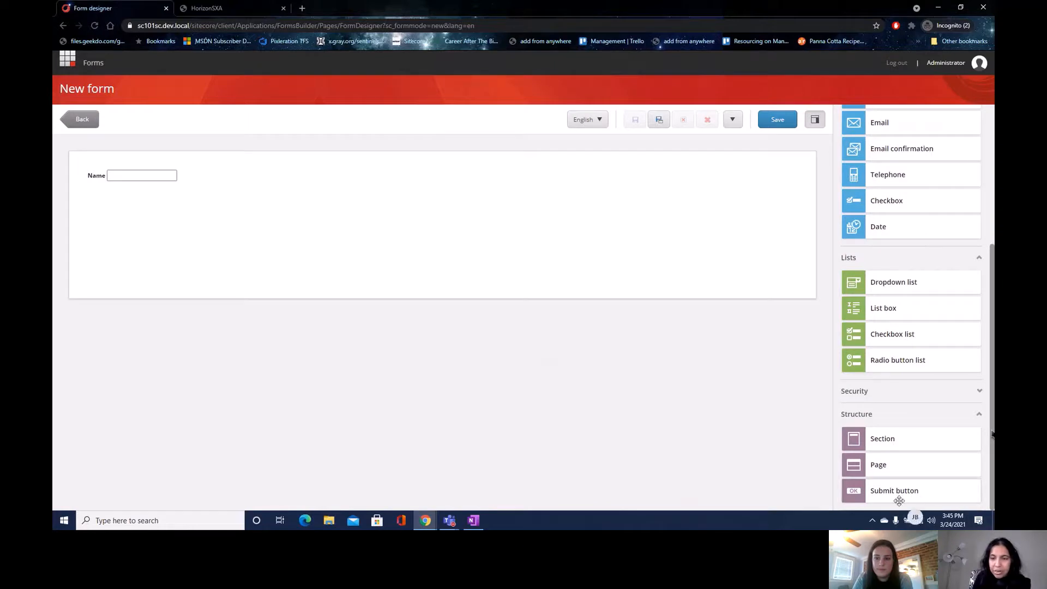
drag(900, 496, 167, 244)
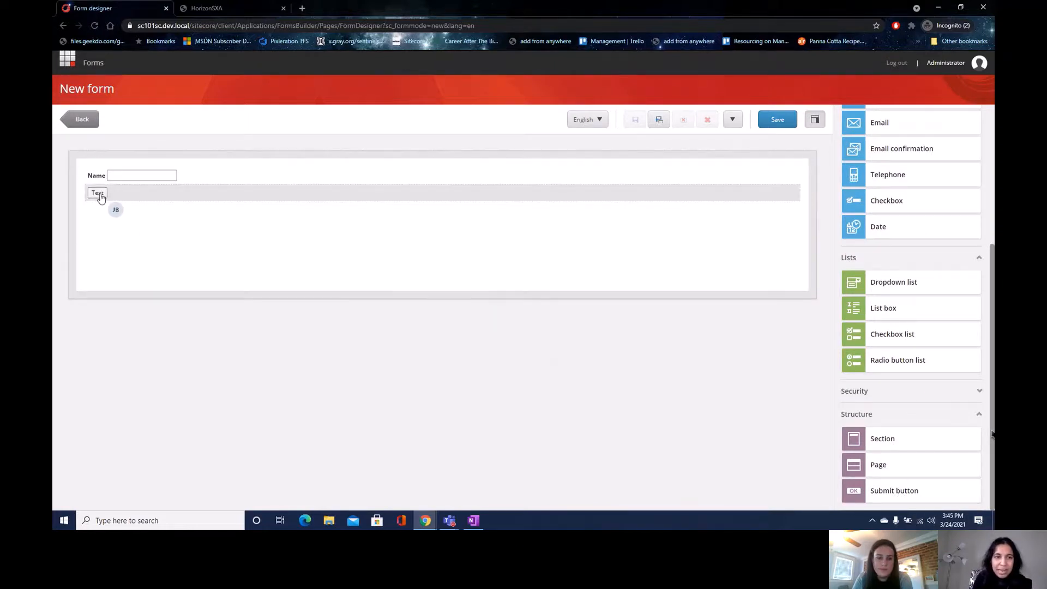
click(98, 194)
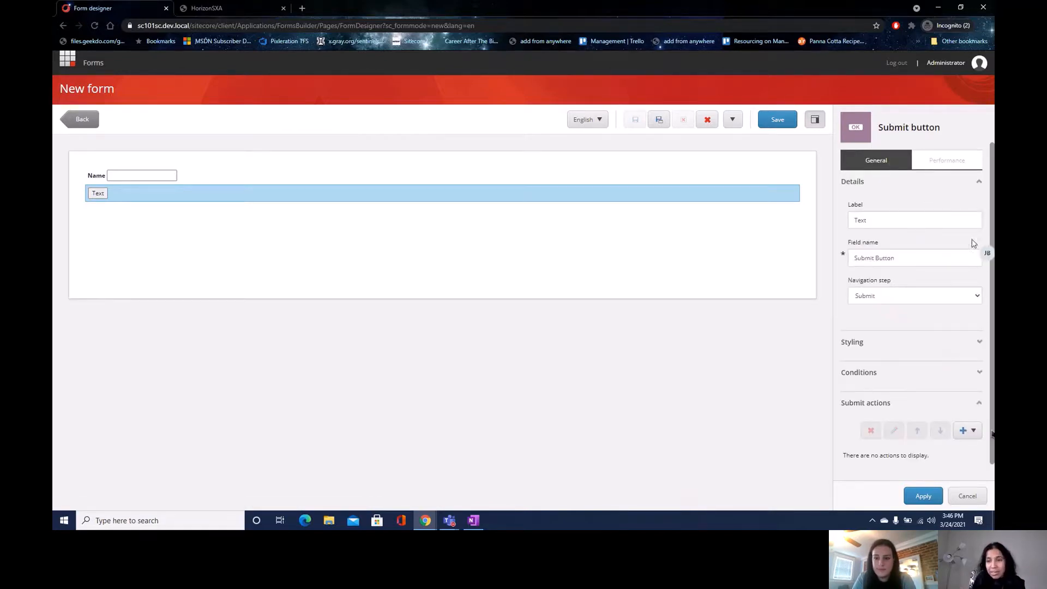
- Label the button 'Submit' and choose Send Email as its submit action
scroll(992, 434, down, 2)
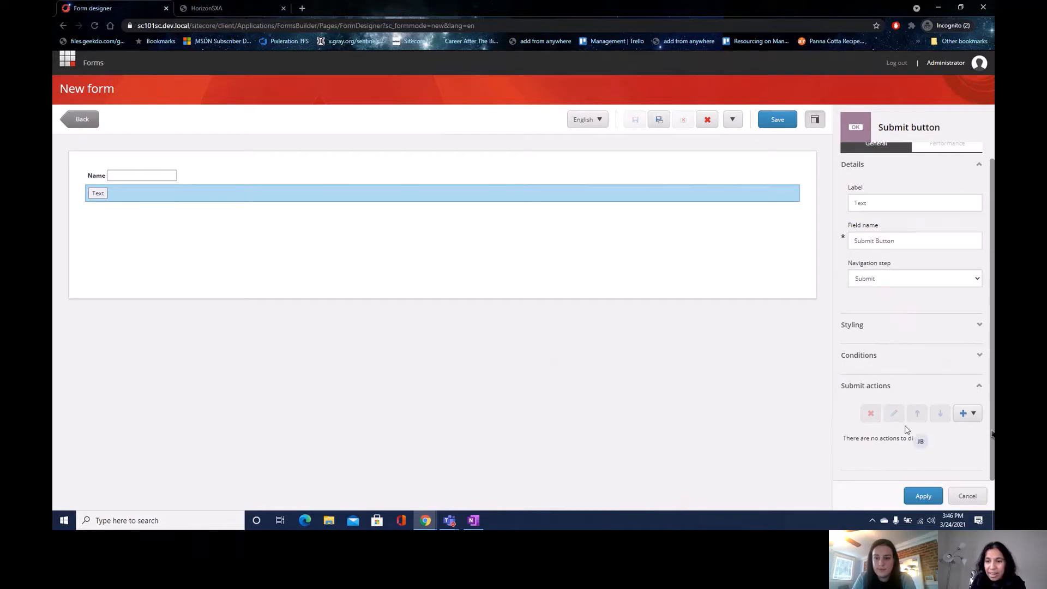
click(963, 413)
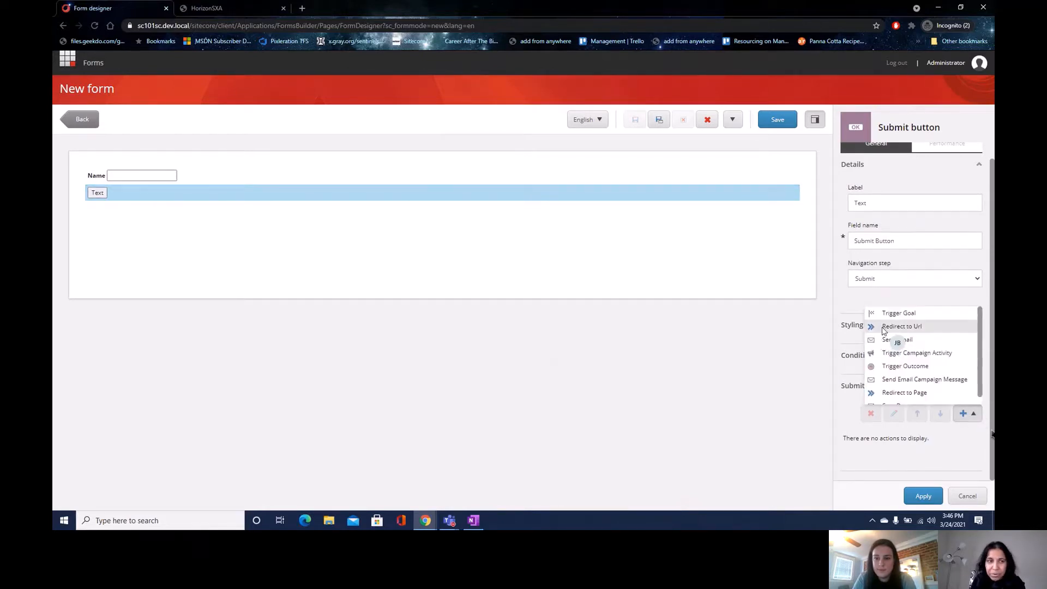
click(870, 213)
drag(873, 206, 832, 207)
text(Submit)
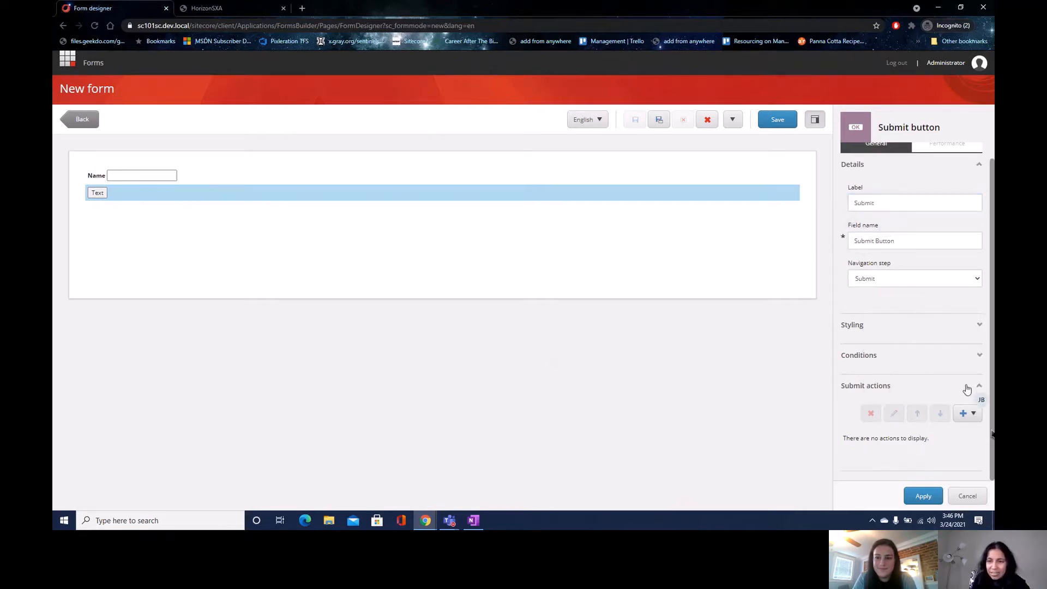
click(966, 412)
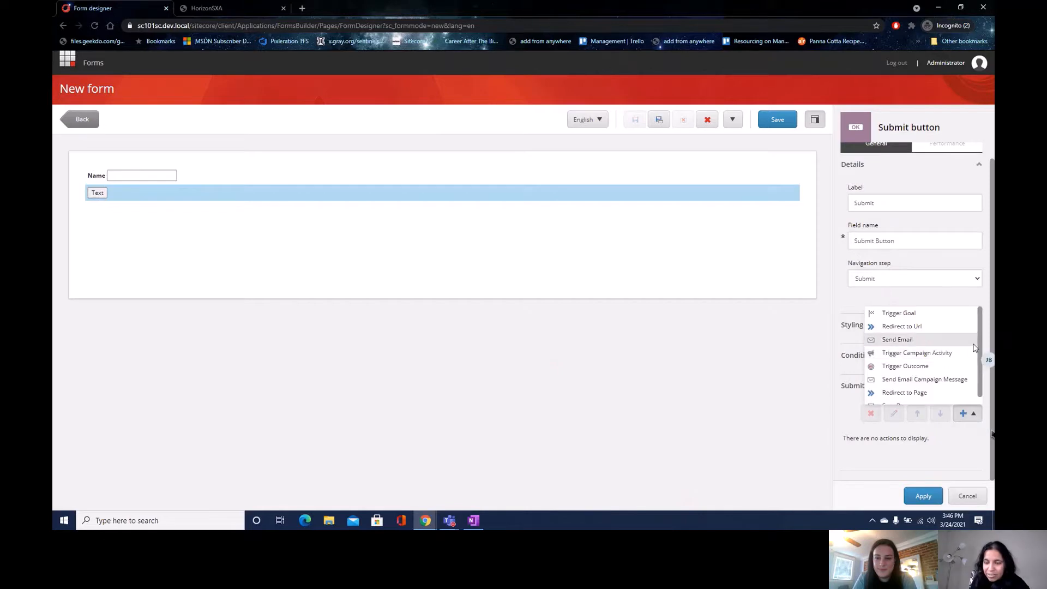
scroll(979, 345, down, 1)
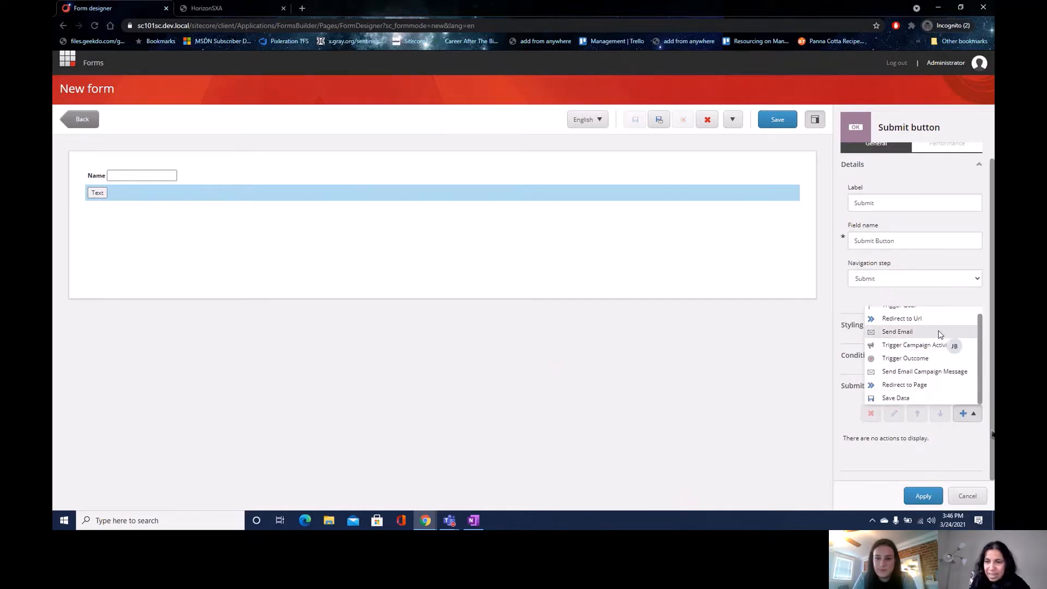
click(933, 339)
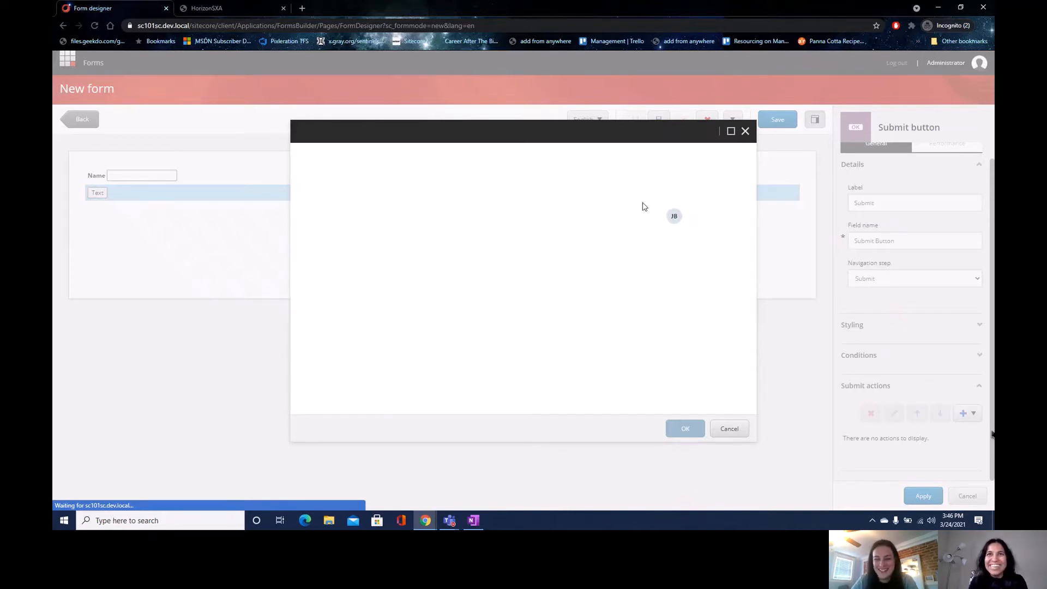
- Enter the recipient's e-mail address and set the subject to 'We got a lead!!!!'
click(387, 184)
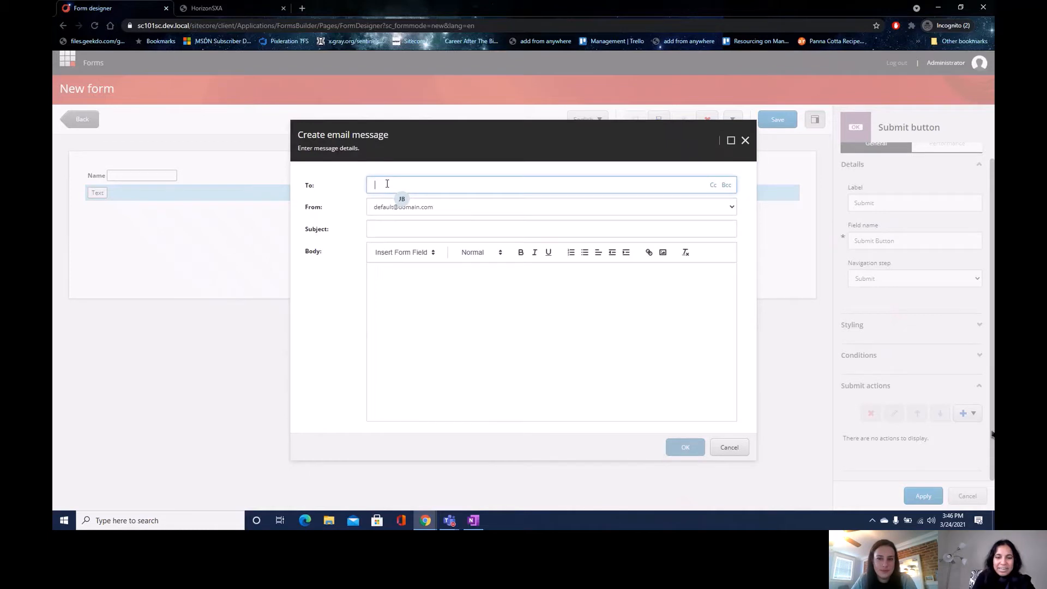
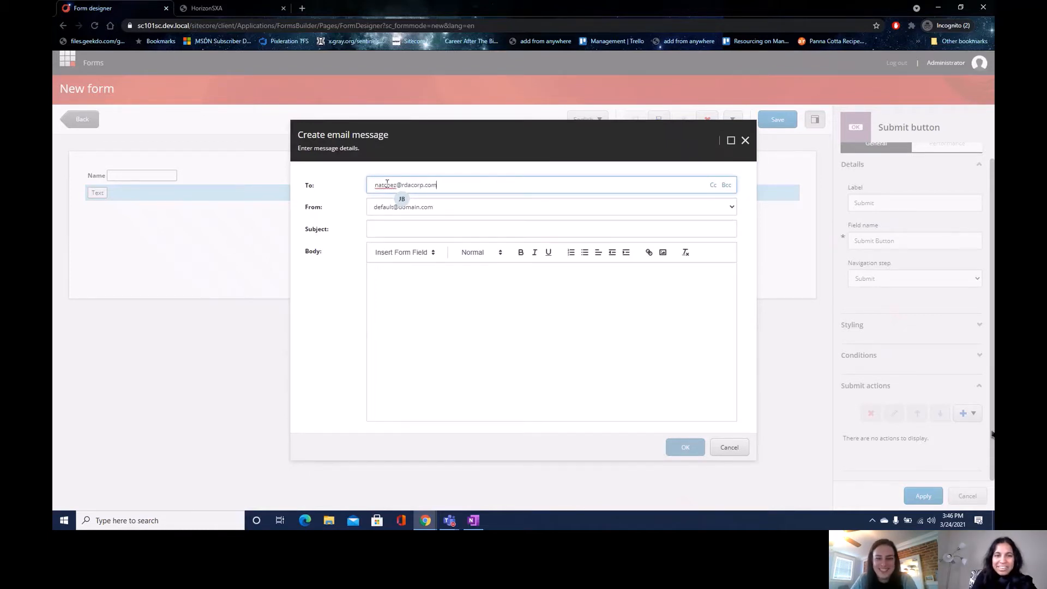
key(Return)
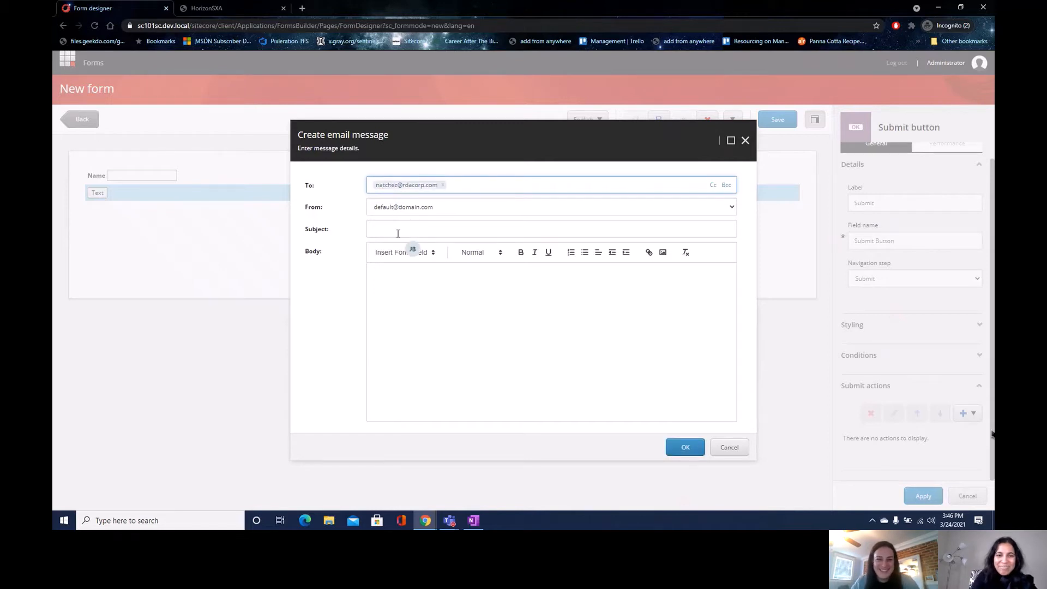
click(398, 229)
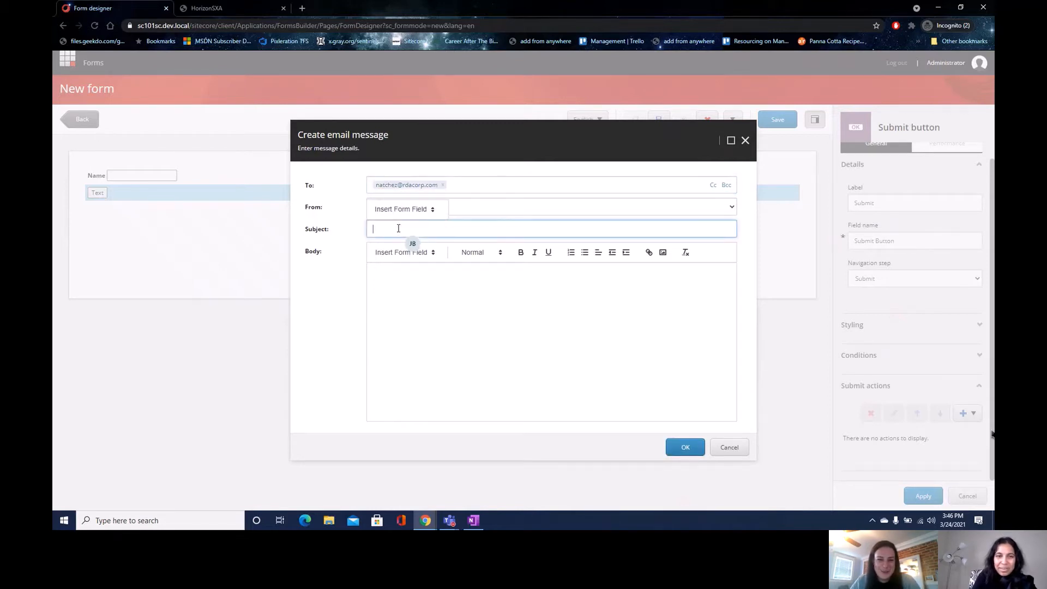
text(We got a lea)
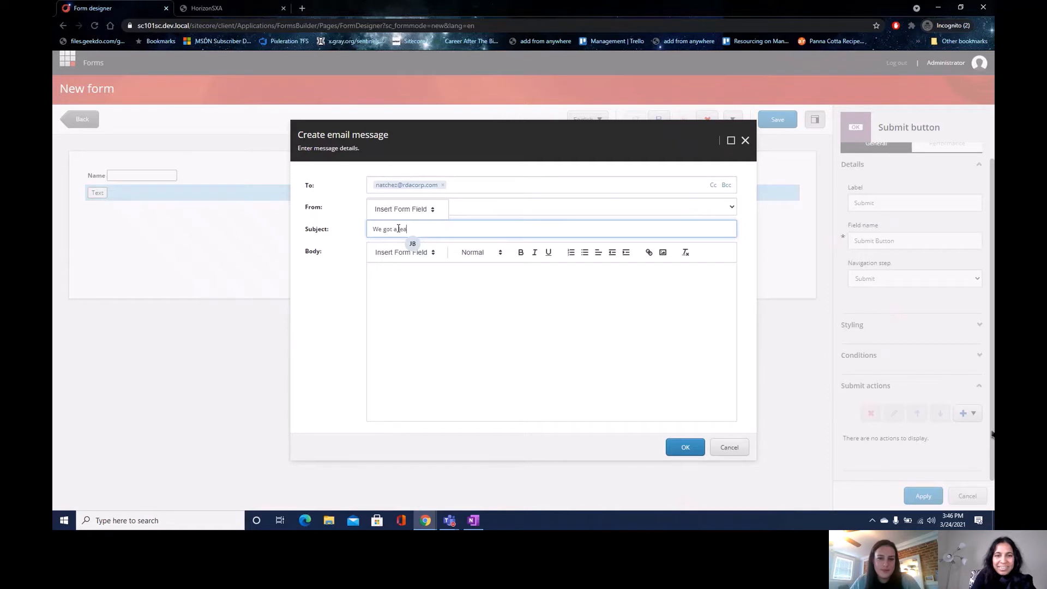
text(d!!!!)
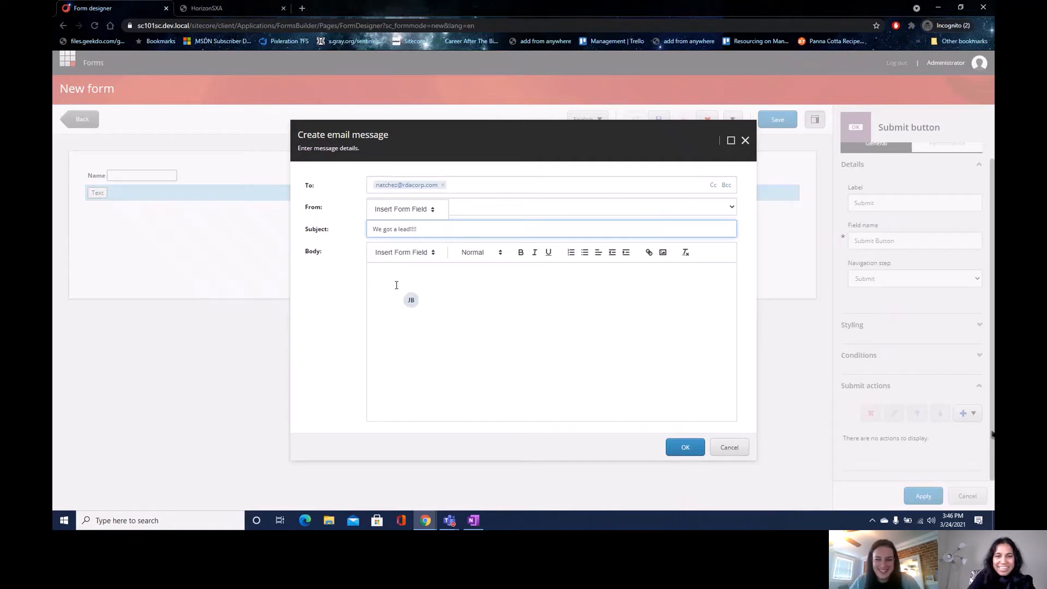
- Write the body 'I don't know how but we got one!', insert the Single-Line Text field, and confirm
click(396, 285)
text(I don't kn)
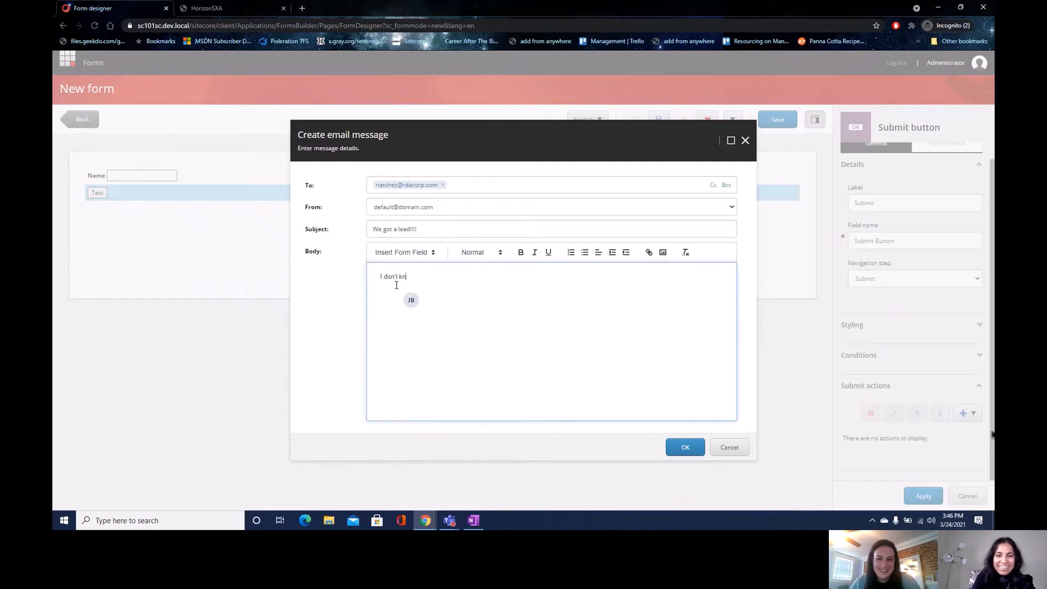
text(ow how but we )
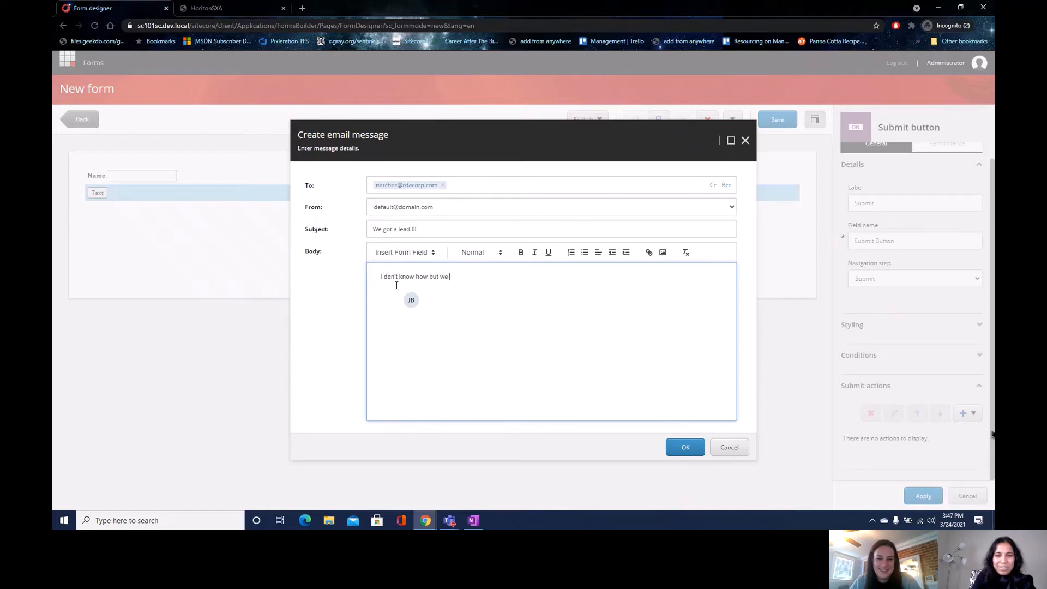
text(got one!)
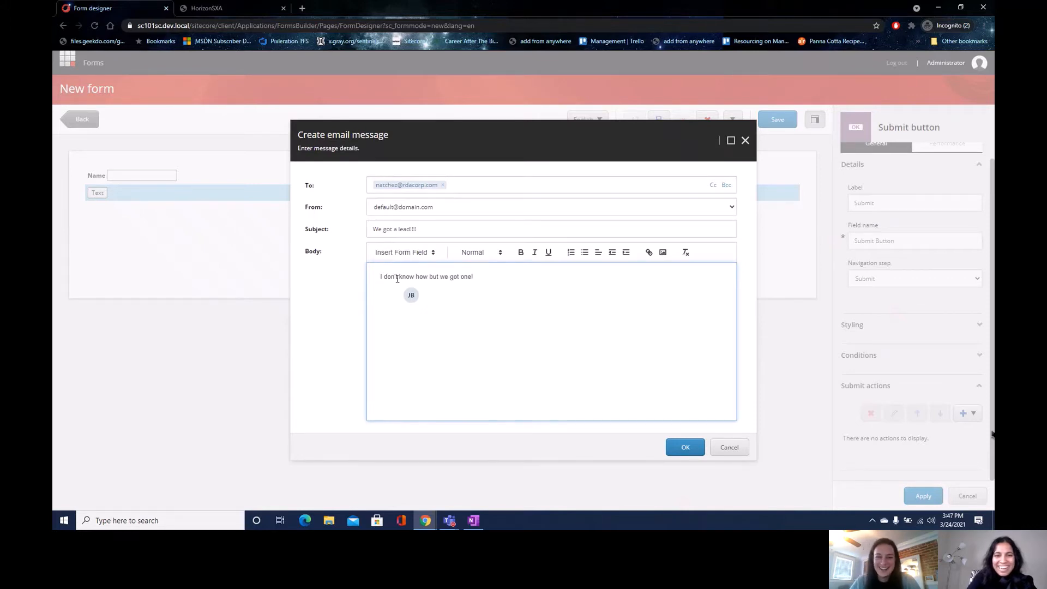
key(Return)
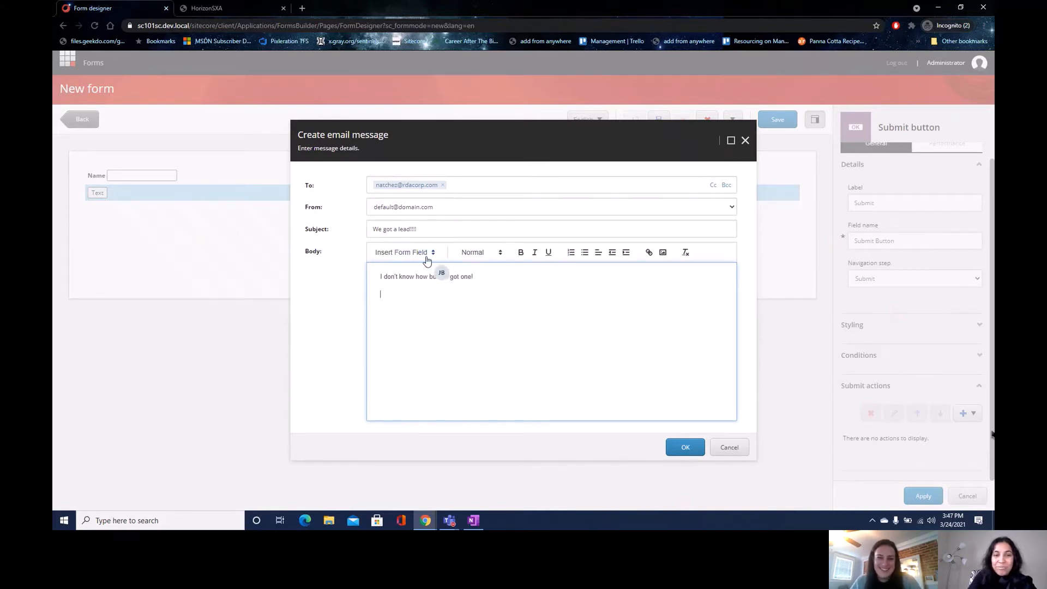
click(427, 254)
click(420, 273)
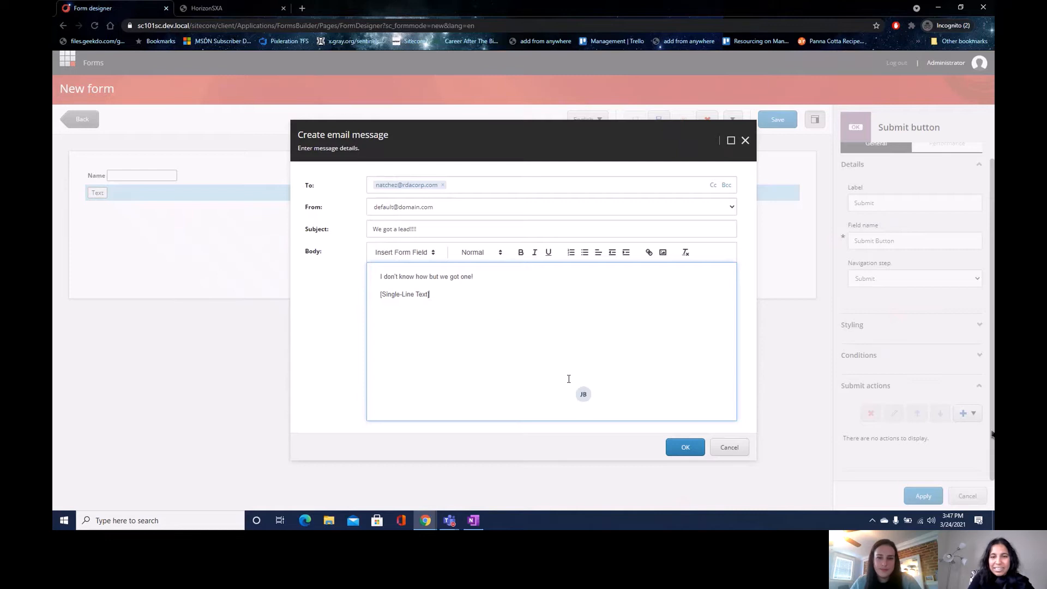
click(676, 446)
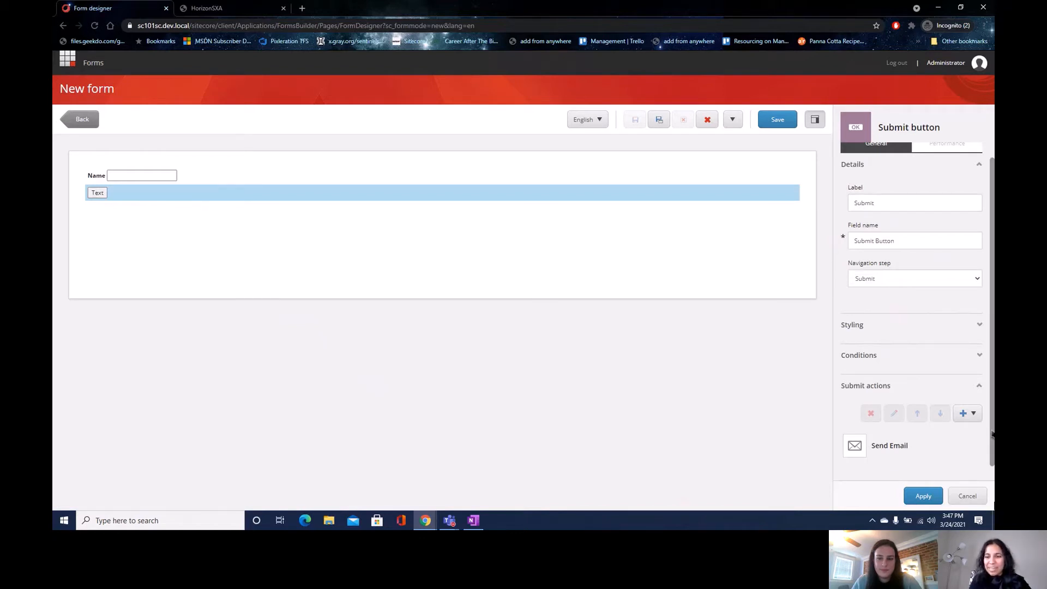
- Apply the submit button settings, then cancel the Save as dialog without saving
click(909, 497)
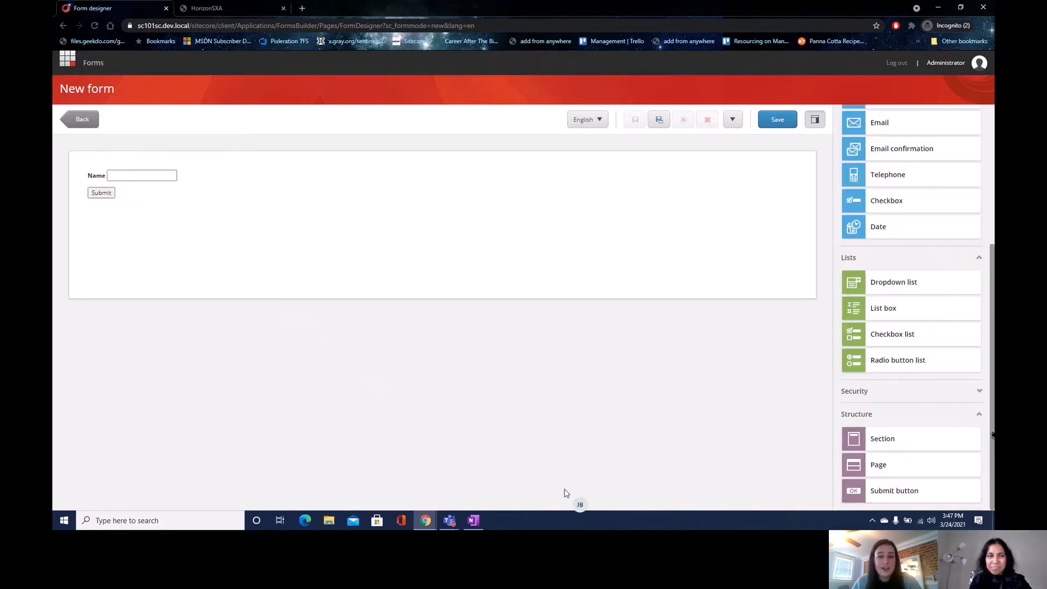
click(776, 120)
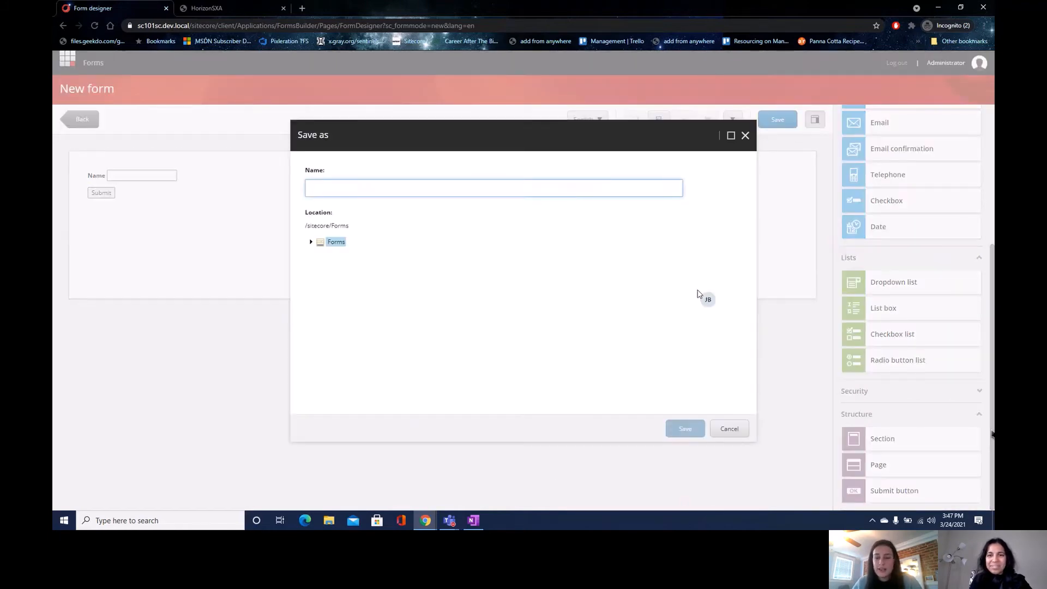
click(744, 431)
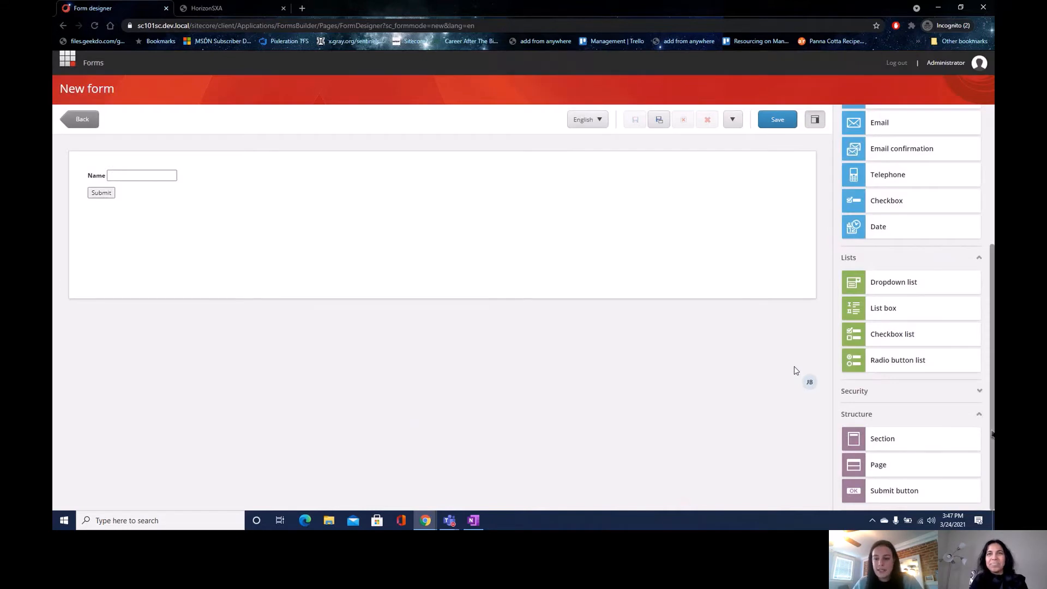